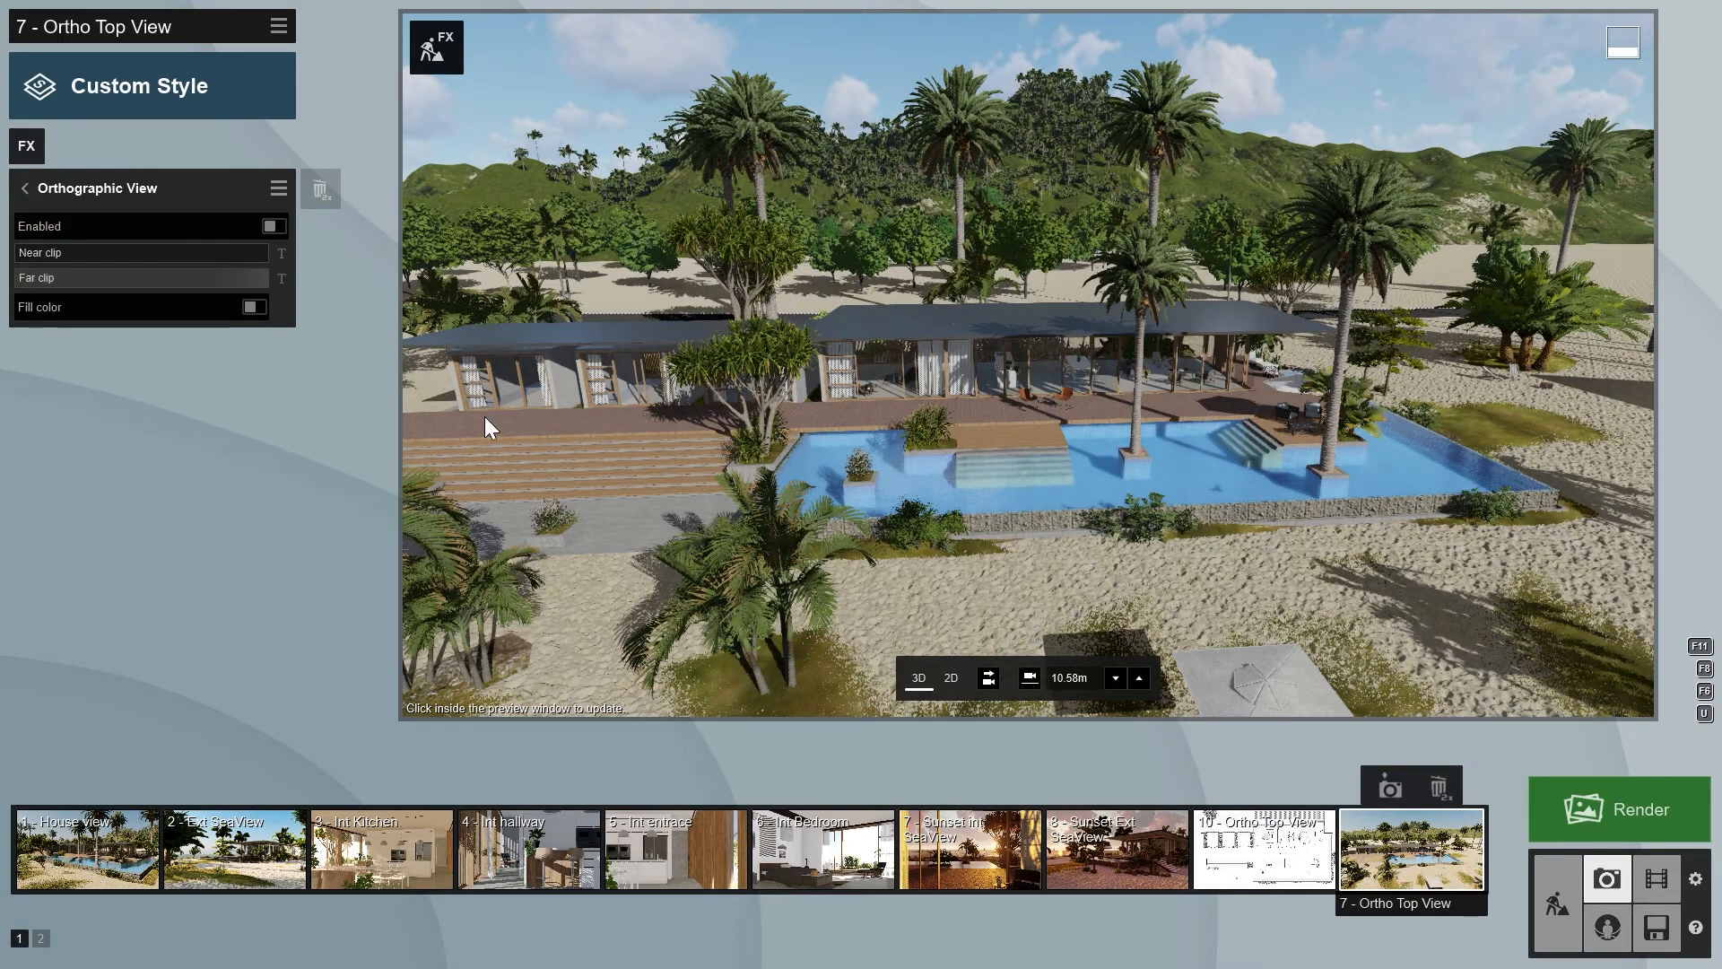
Enable the Orthographic View effect, switch the camera to 2D and set its zoom to about 21.4 m
click(274, 224)
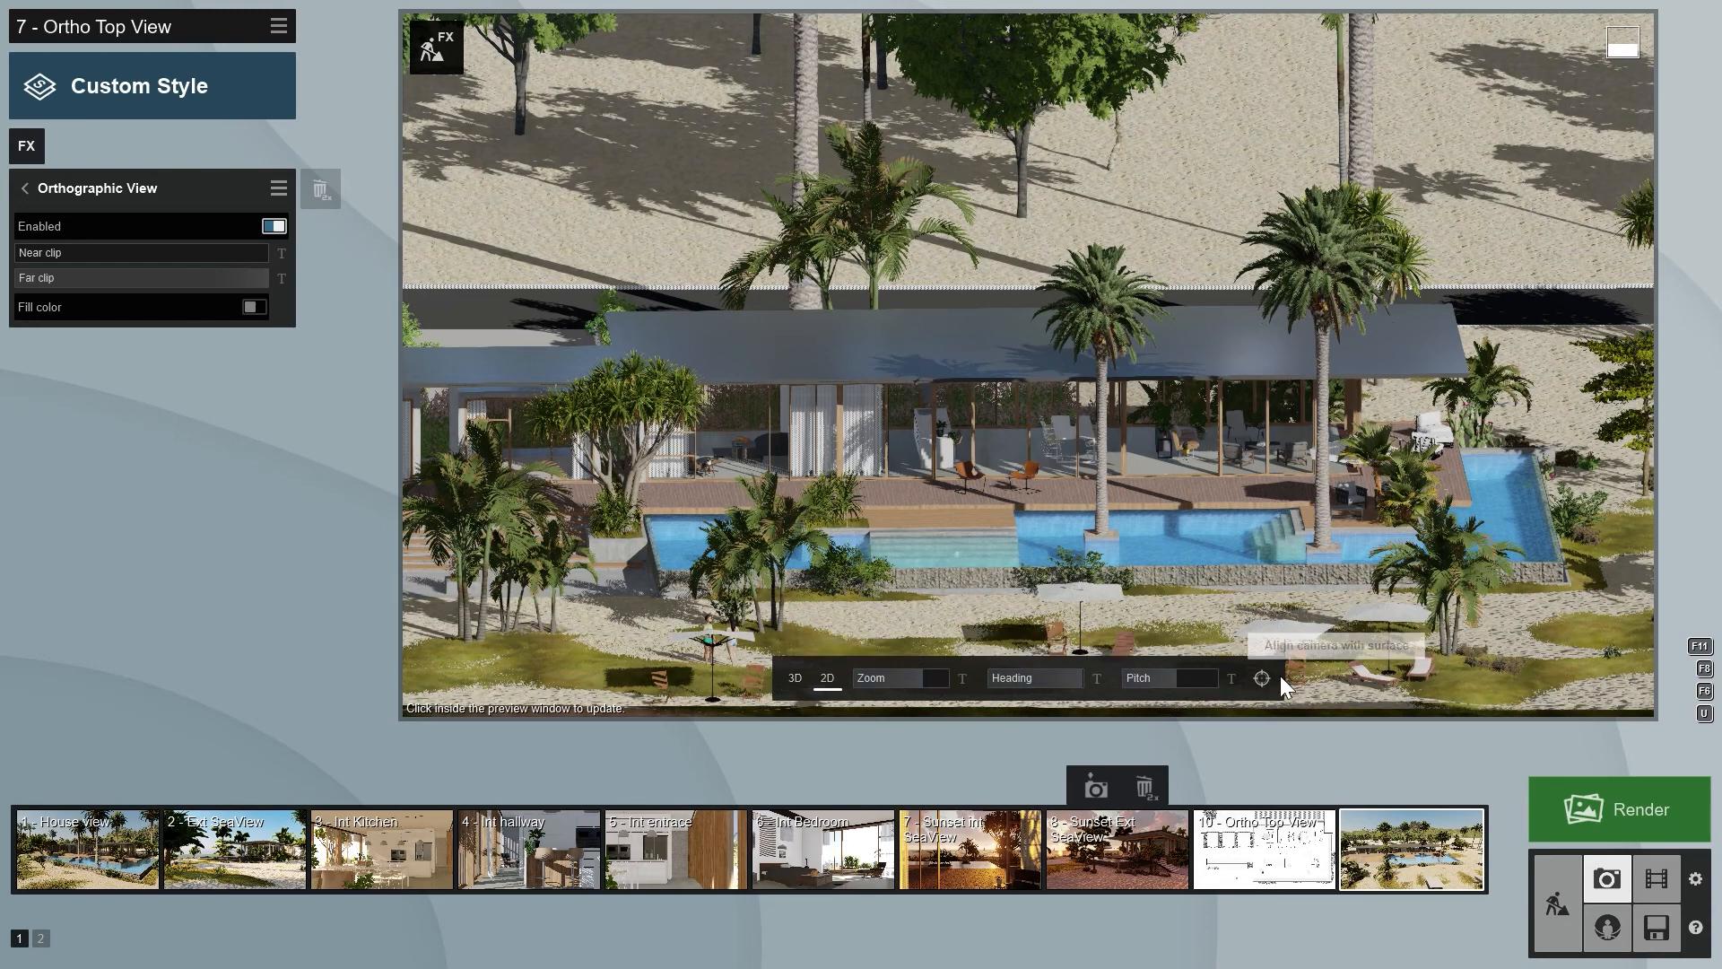
click(797, 684)
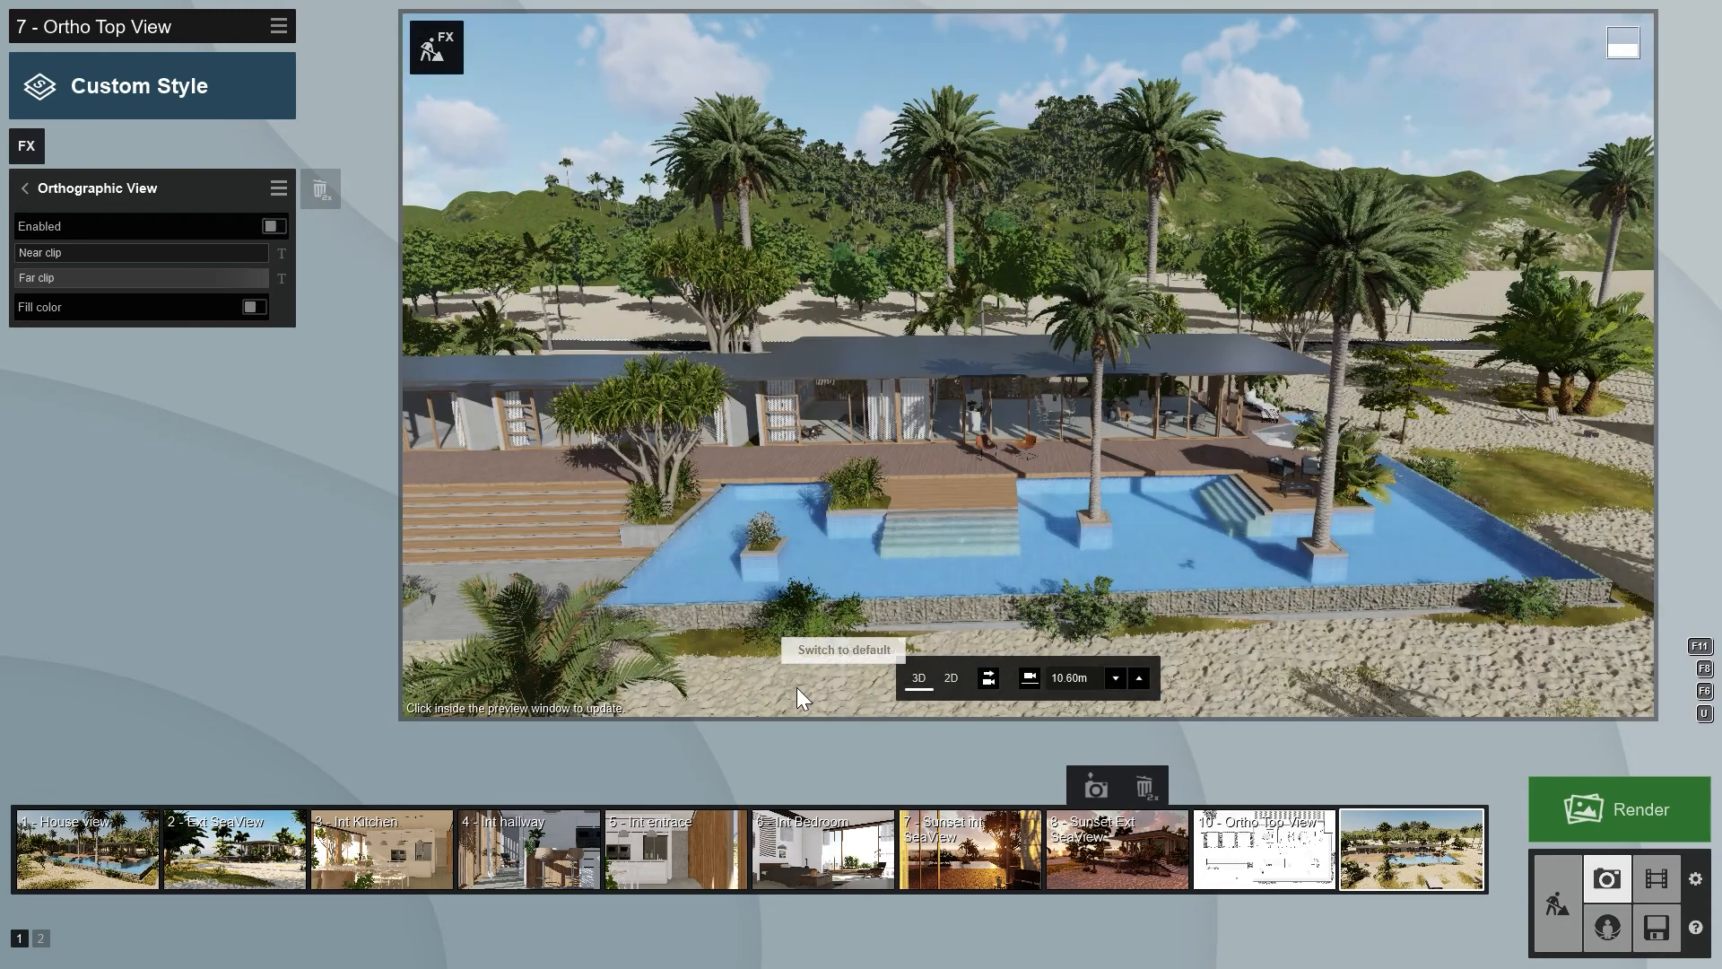
click(947, 677)
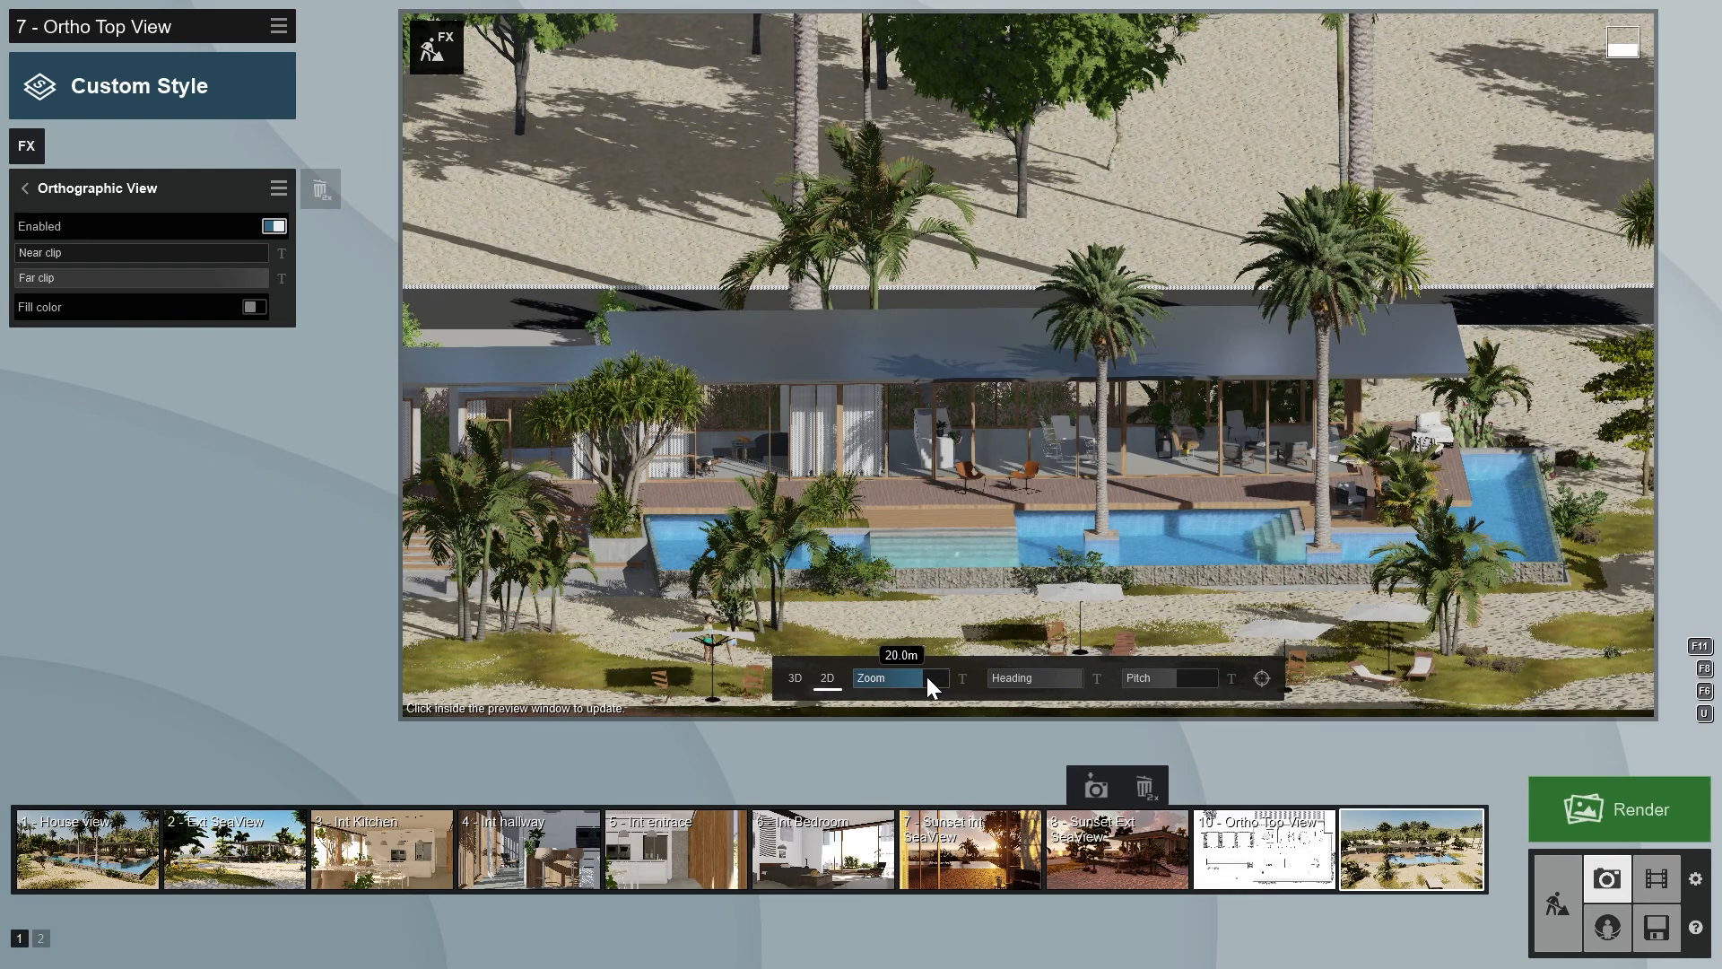
drag(923, 676, 923, 676)
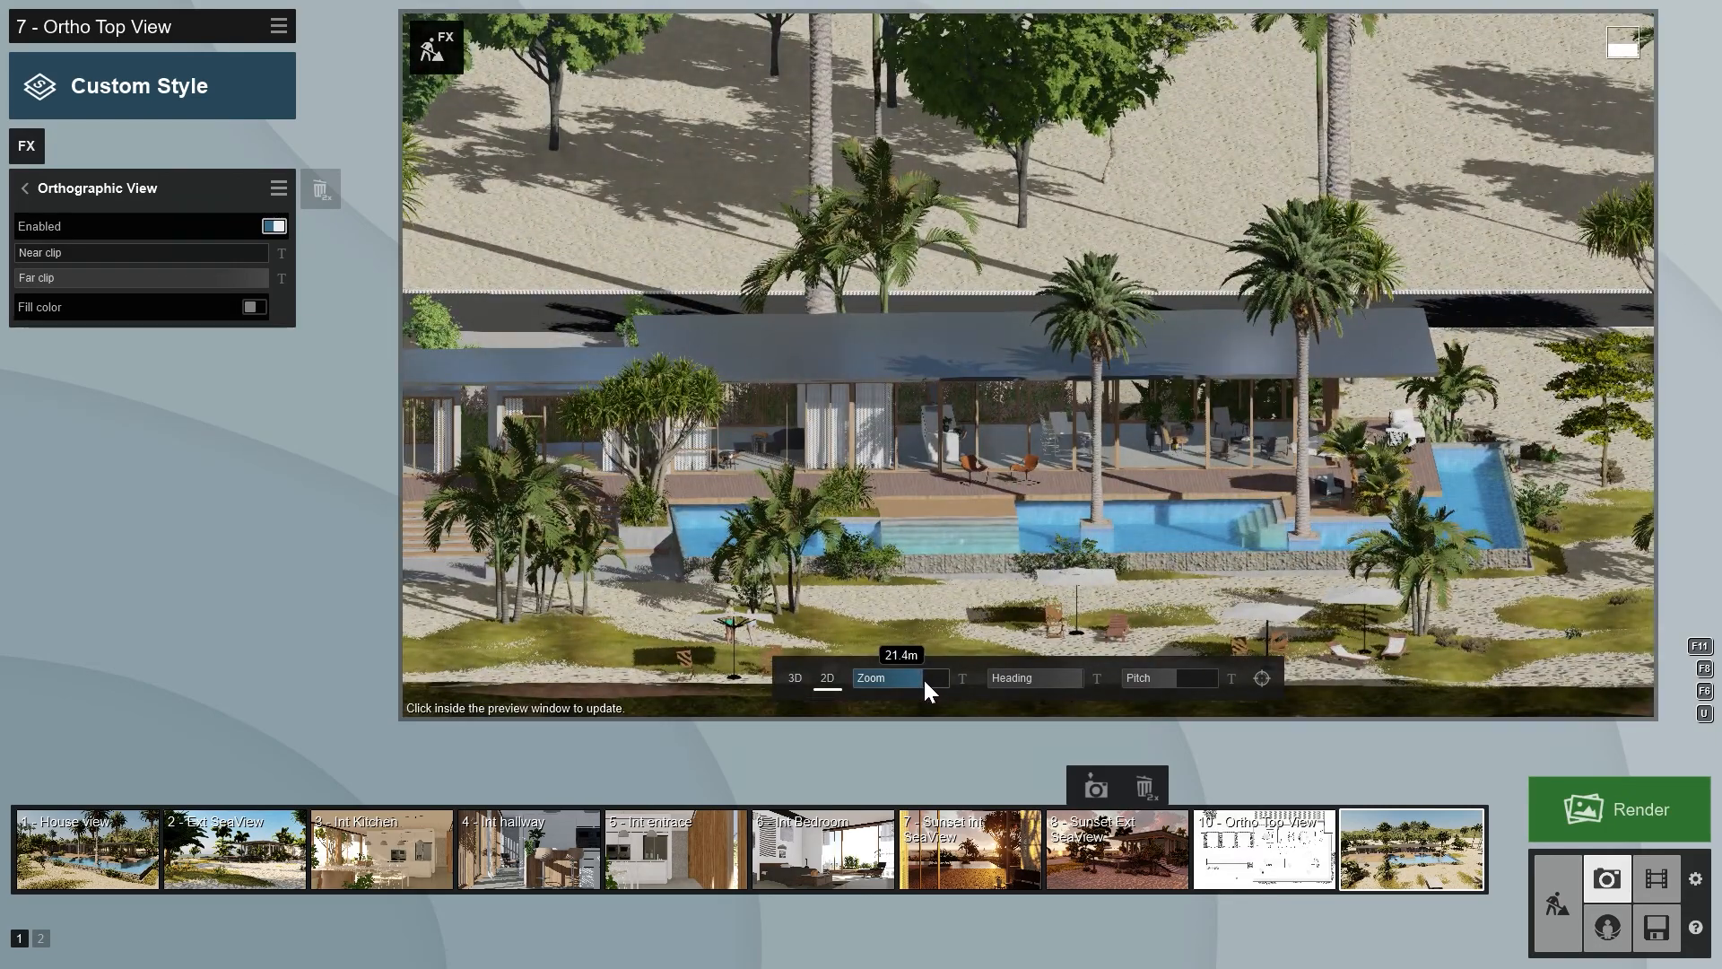
Turn the camera heading square to the house's long pool side and set the pitch to 90° for a top view
click(1071, 679)
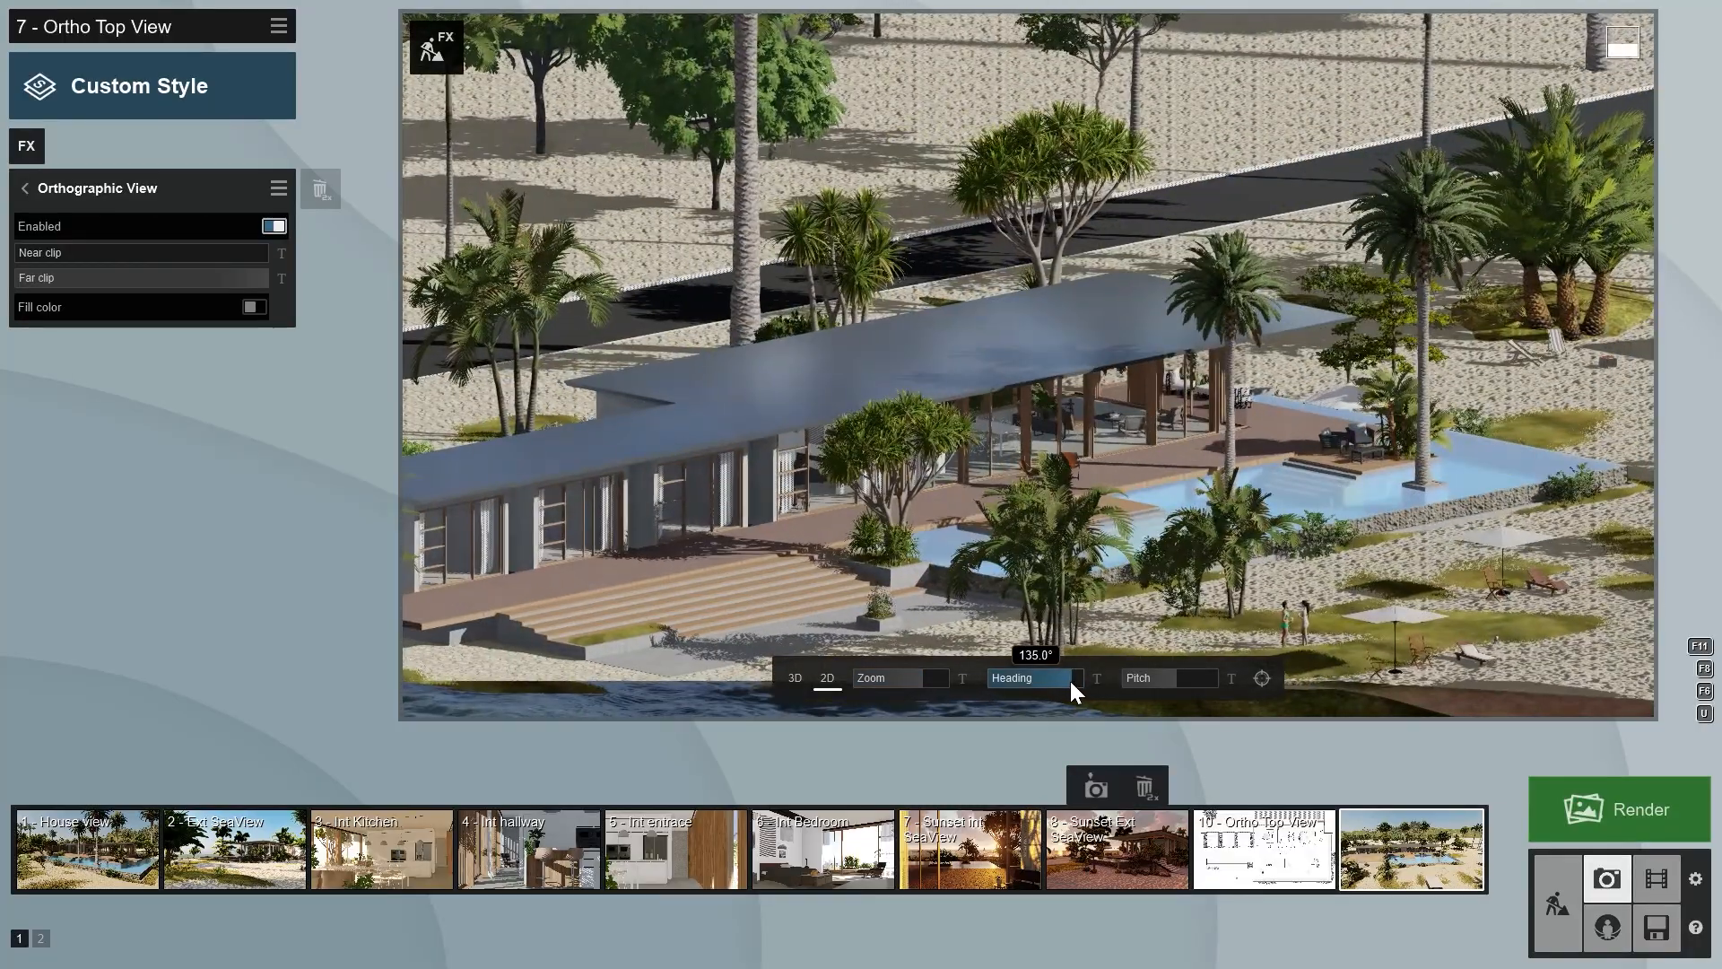
mouse_move(1069, 678)
mouse_down()
mouse_move(1009, 681)
mouse_move(1083, 687)
mouse_up()
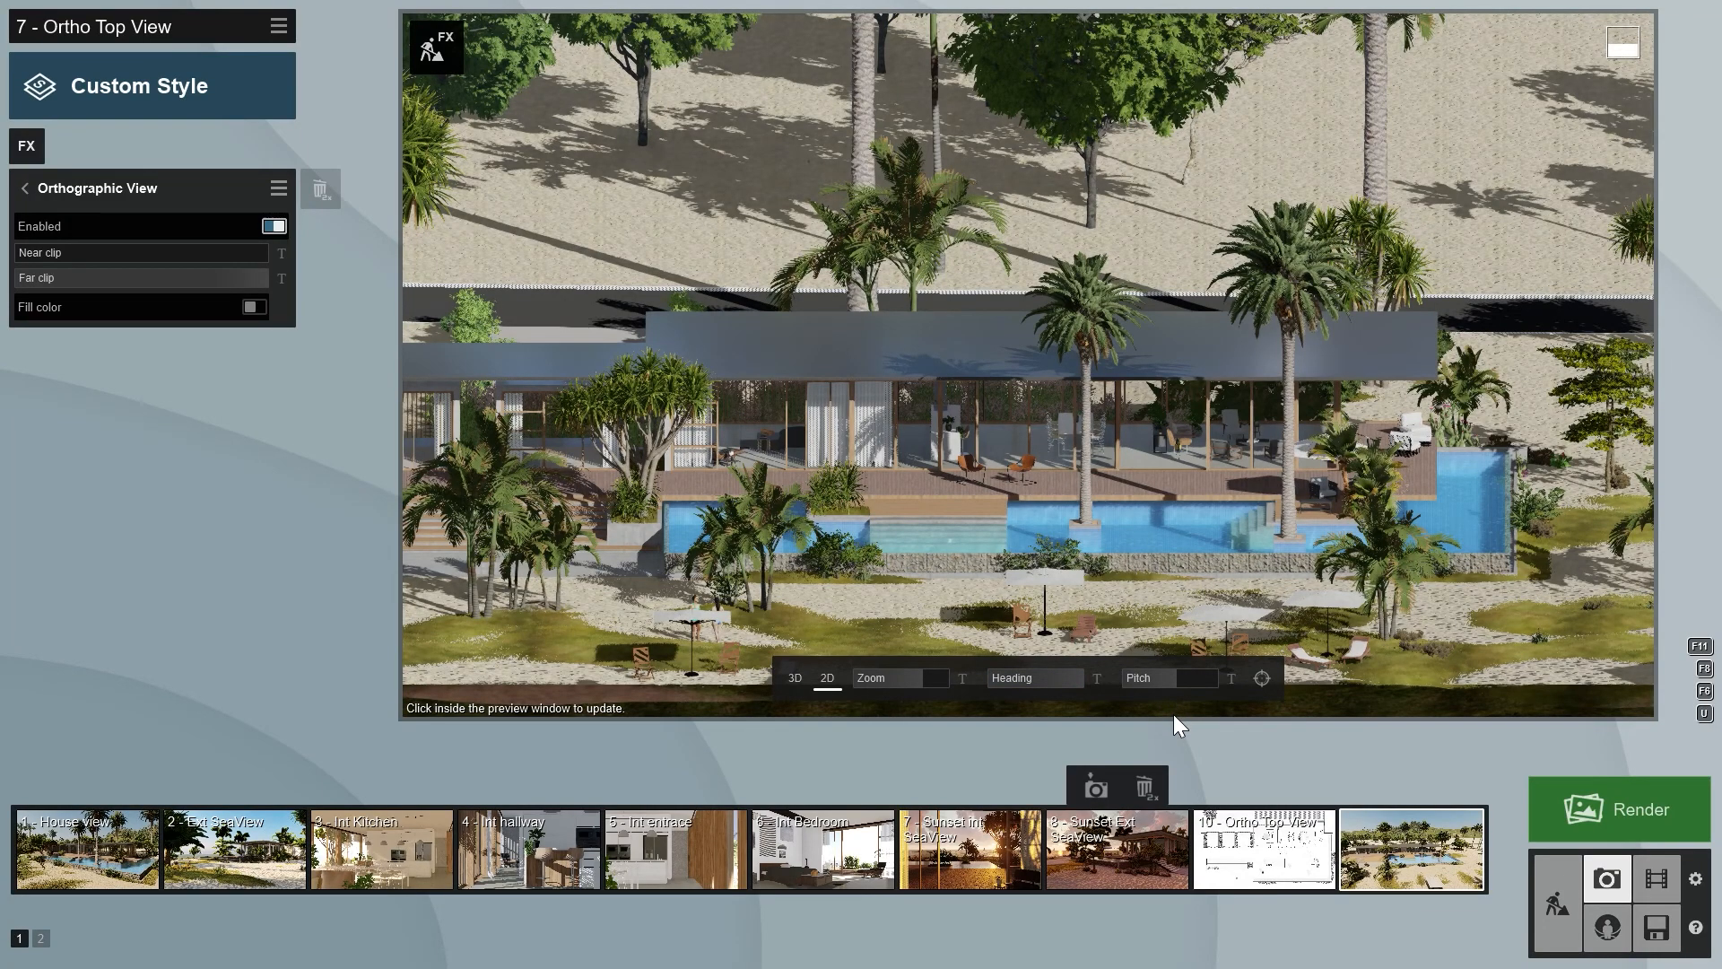
drag(1180, 679, 1224, 679)
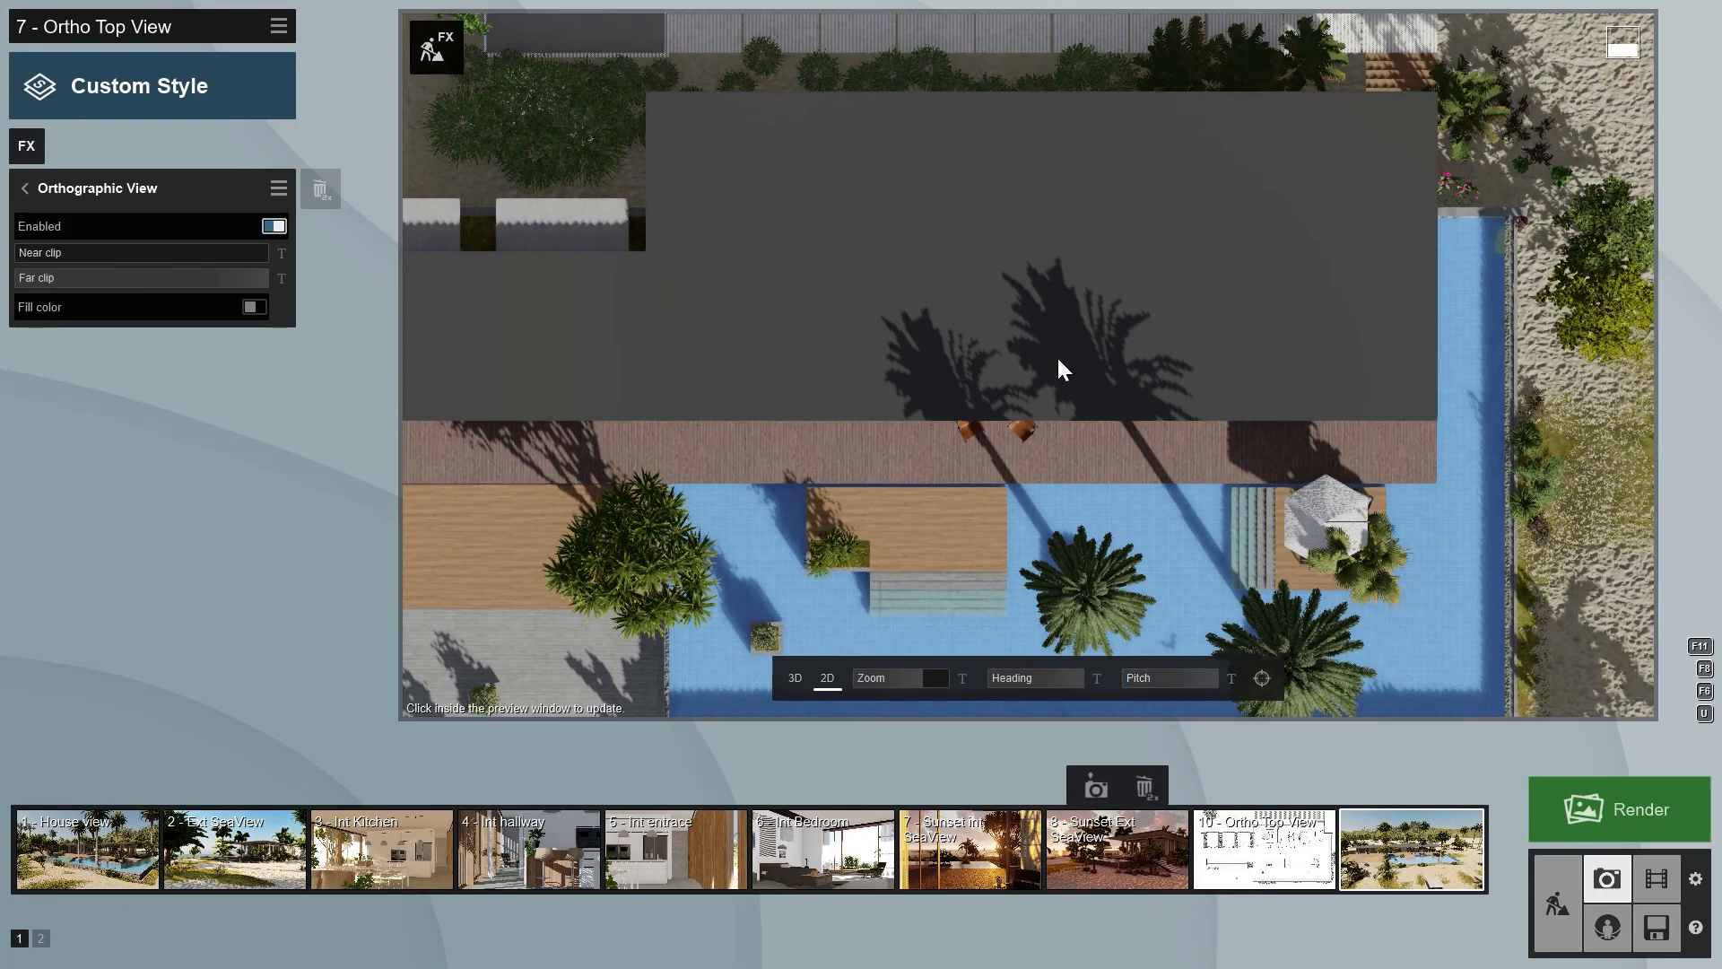
Orbit the orthographic camera freely around the house and realign it to the straight top view
click(1027, 366)
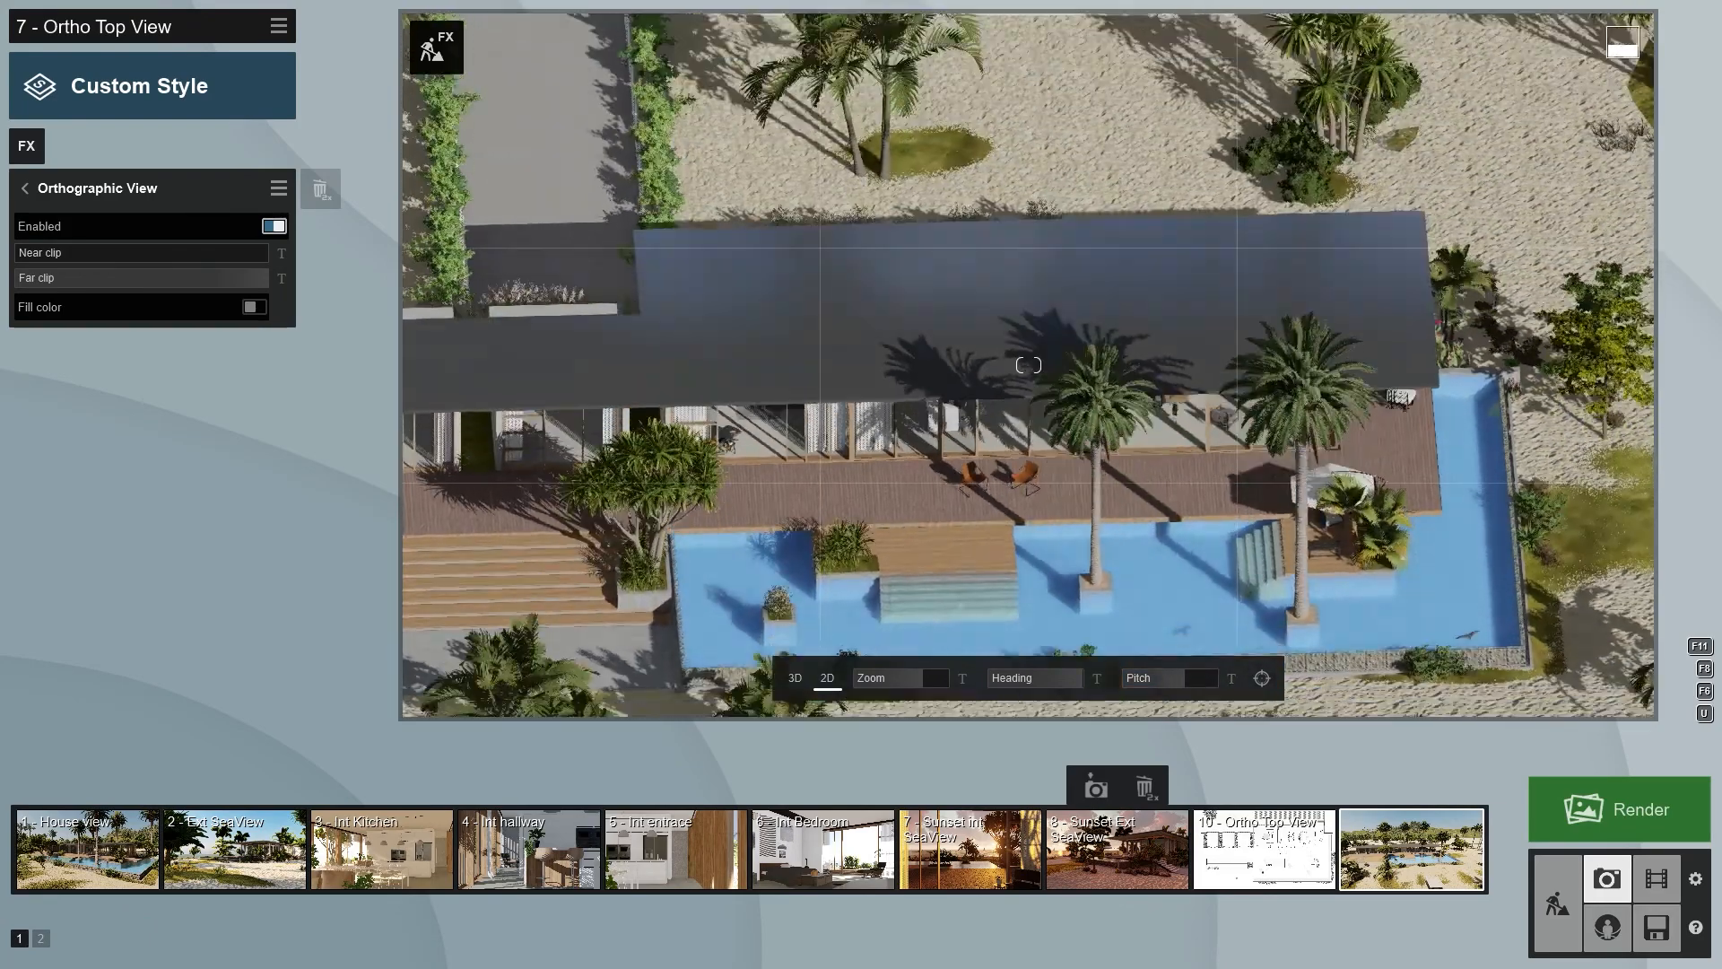
right_drag(1027, 366, 1080, 487)
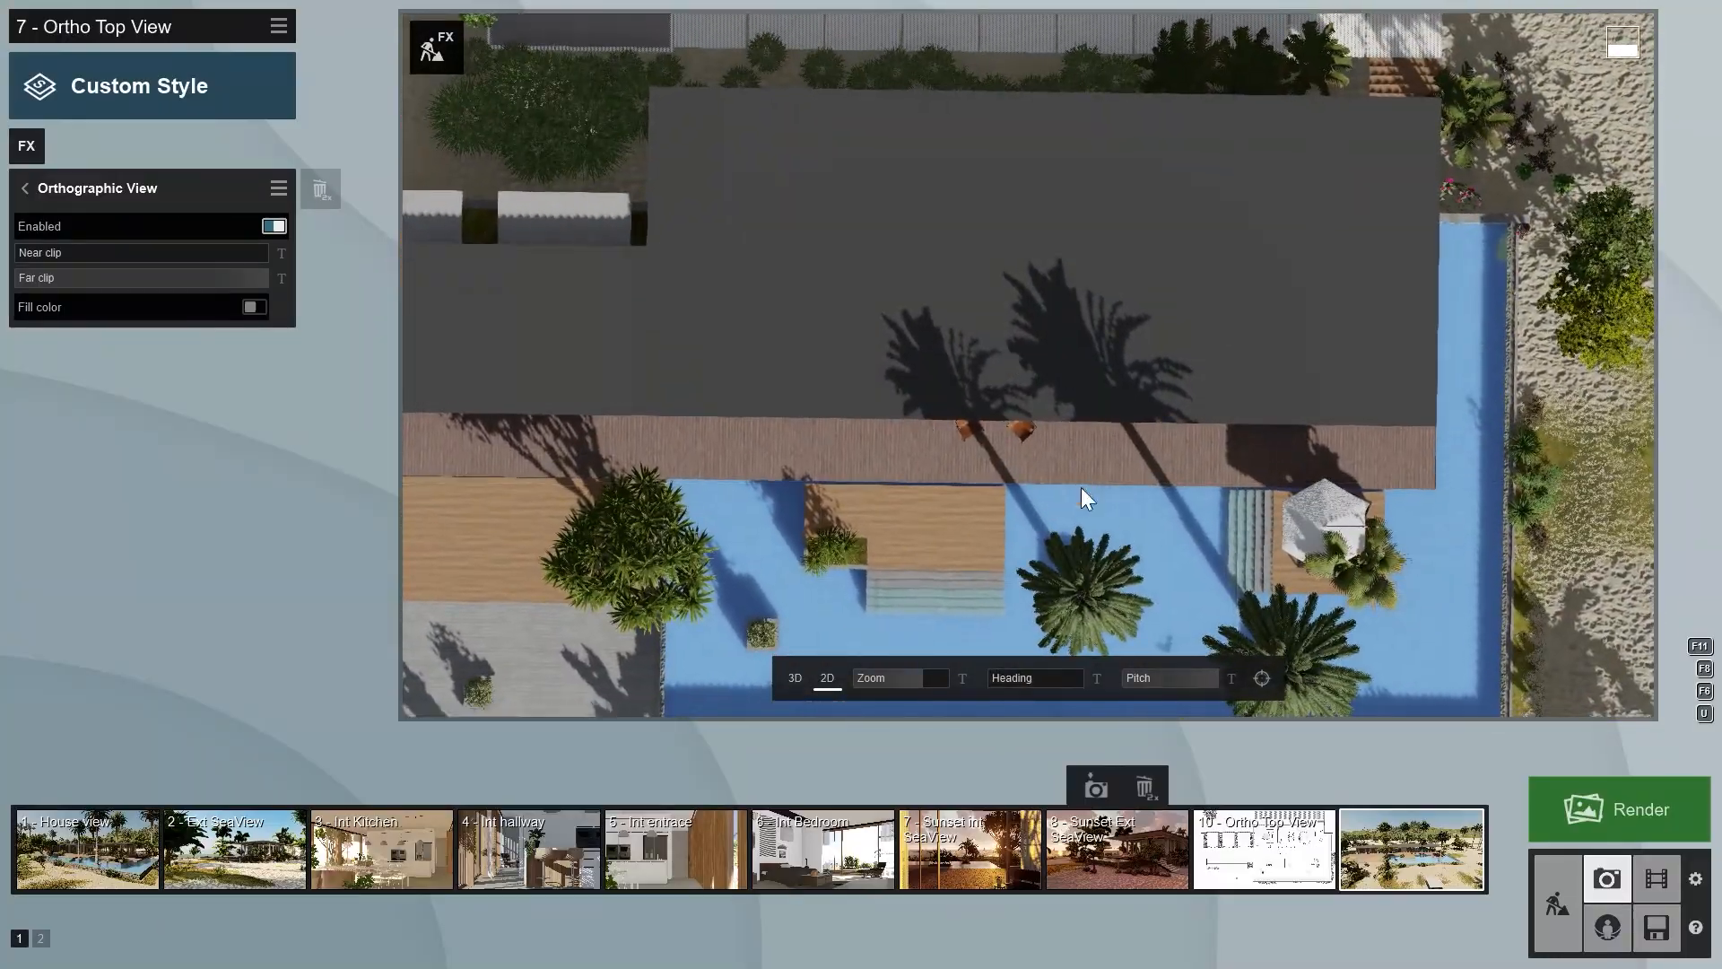
drag(1065, 684, 1091, 676)
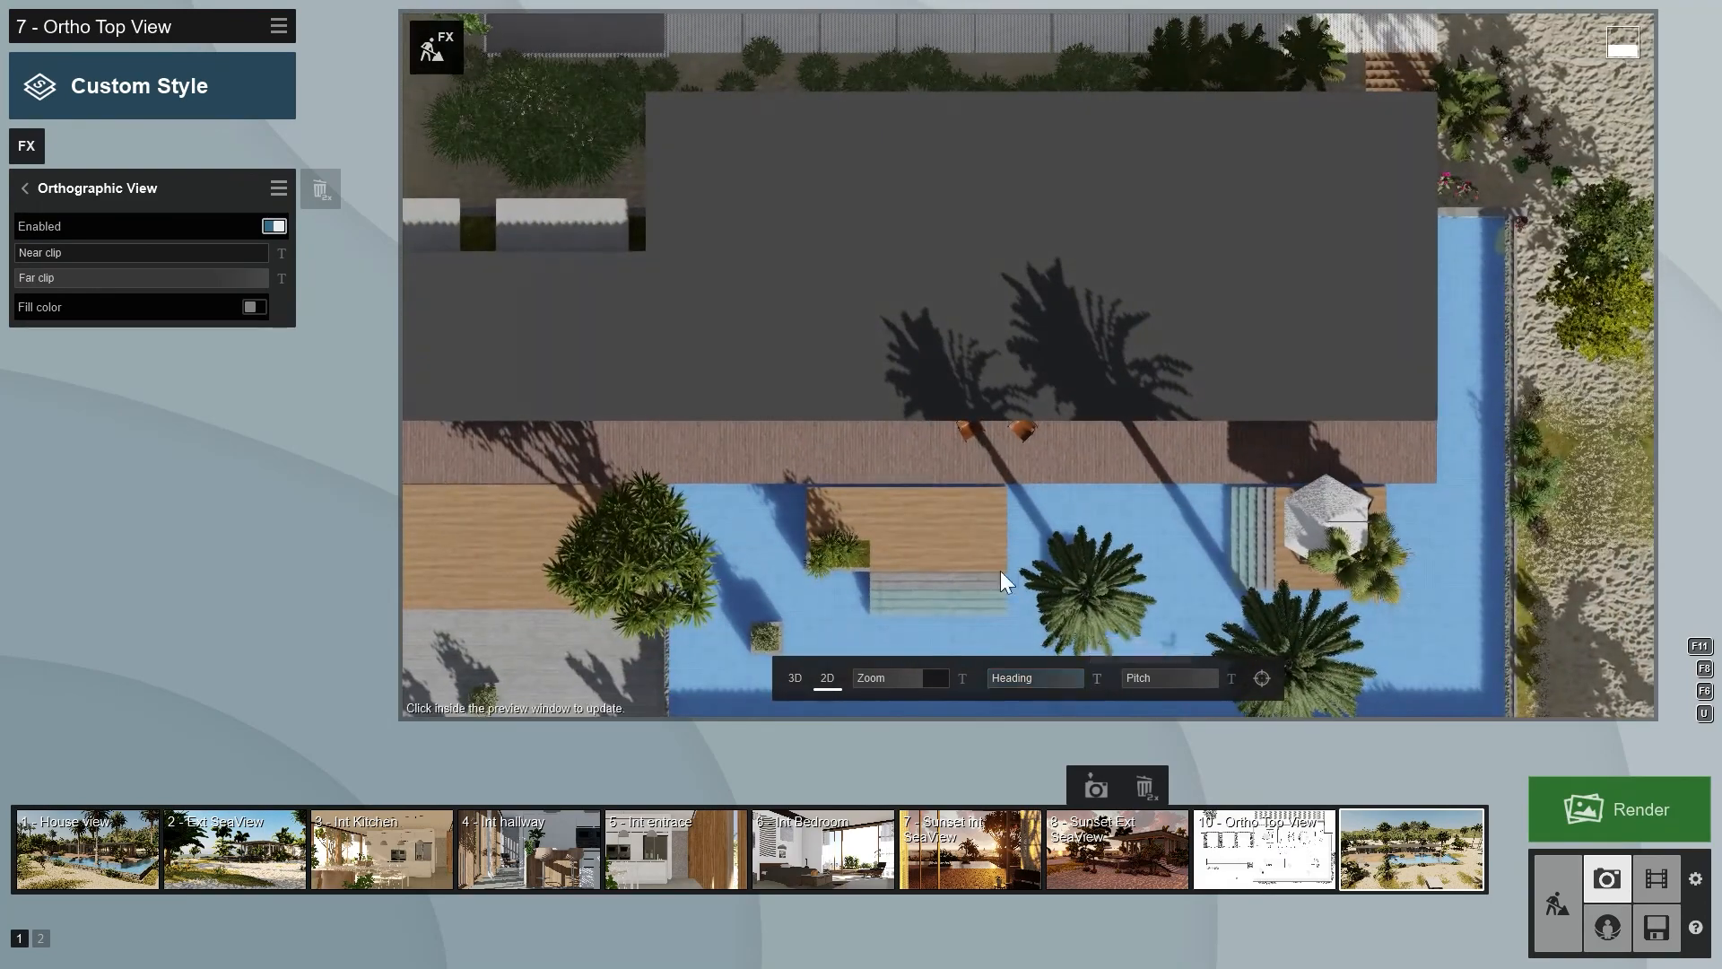
Zoom in and reposition the orthographic top view to frame the main roof and the wooden deck beside the pool
shift+drag(923, 679, 1170, 639)
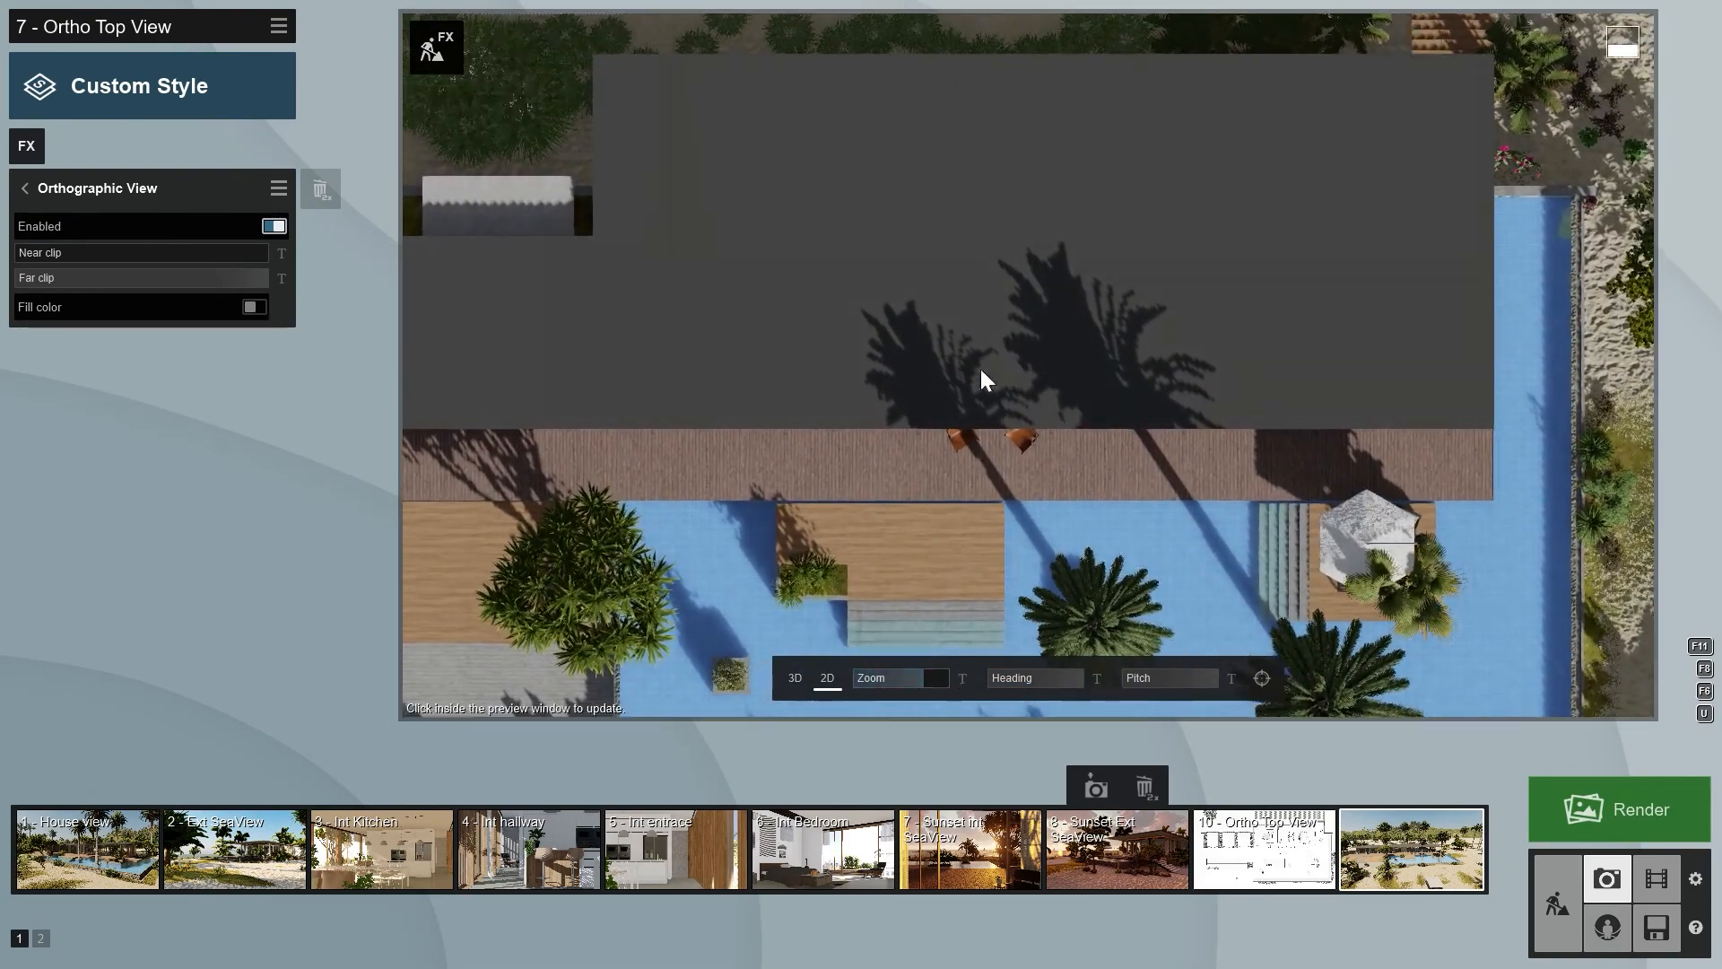
click(993, 260)
key(s)
key(w)
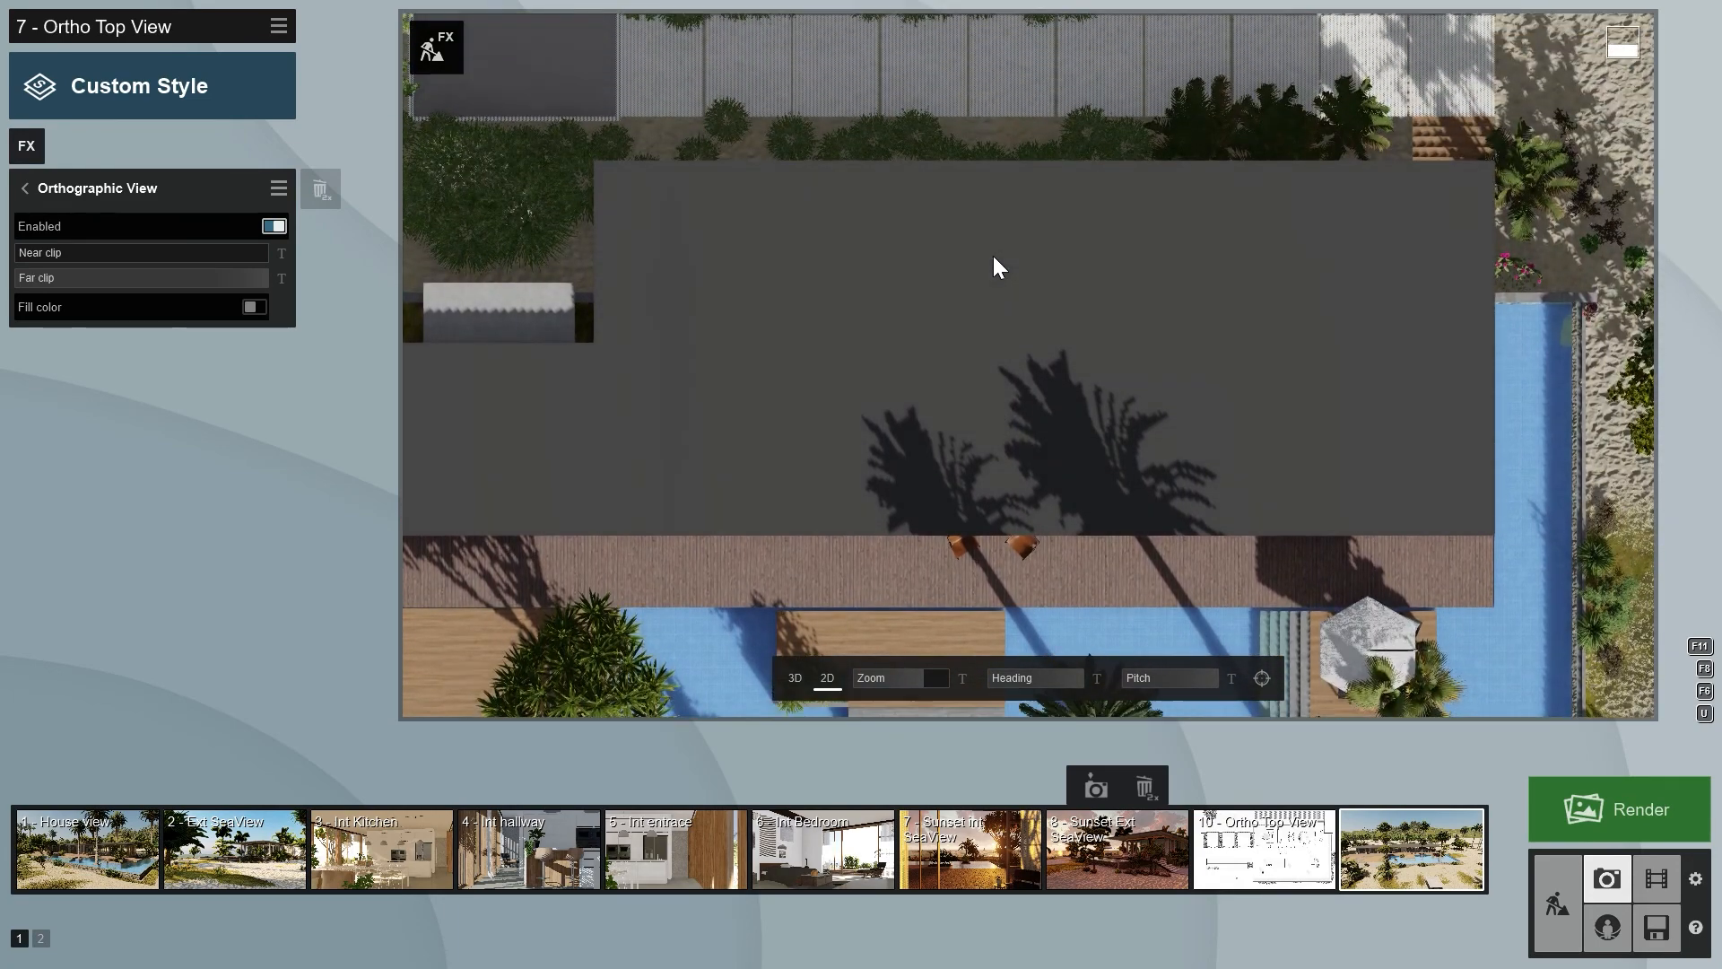
key(s)
key(a)
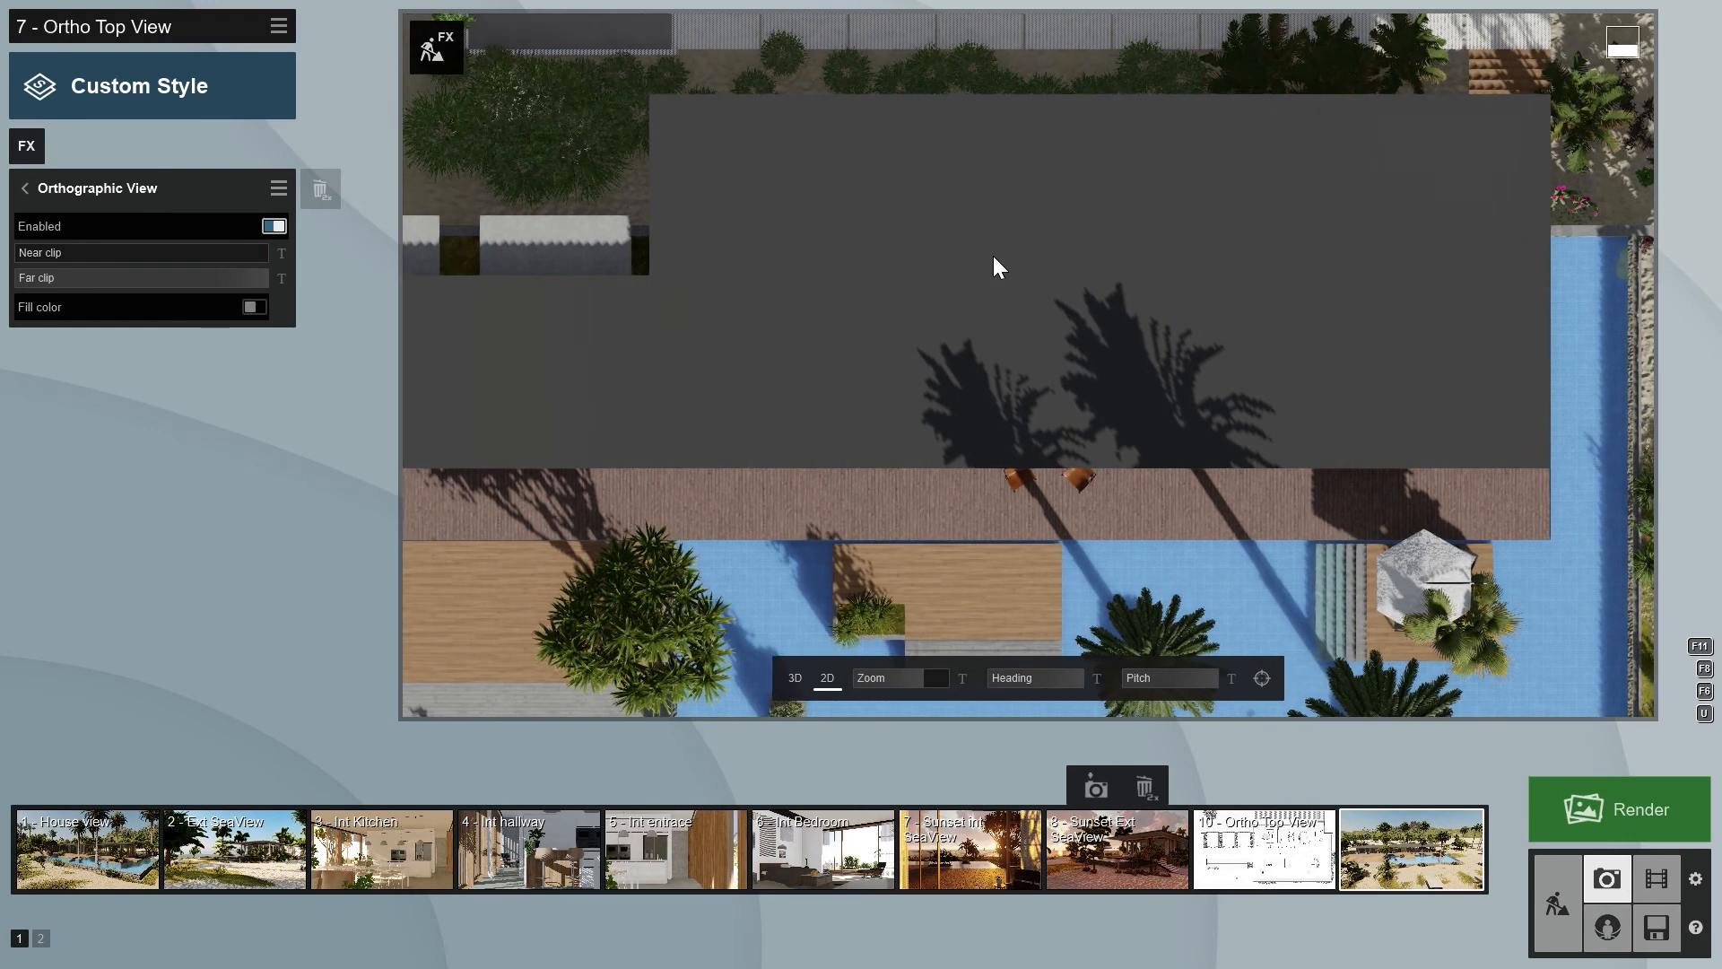
middle_drag(1008, 326, 973, 413)
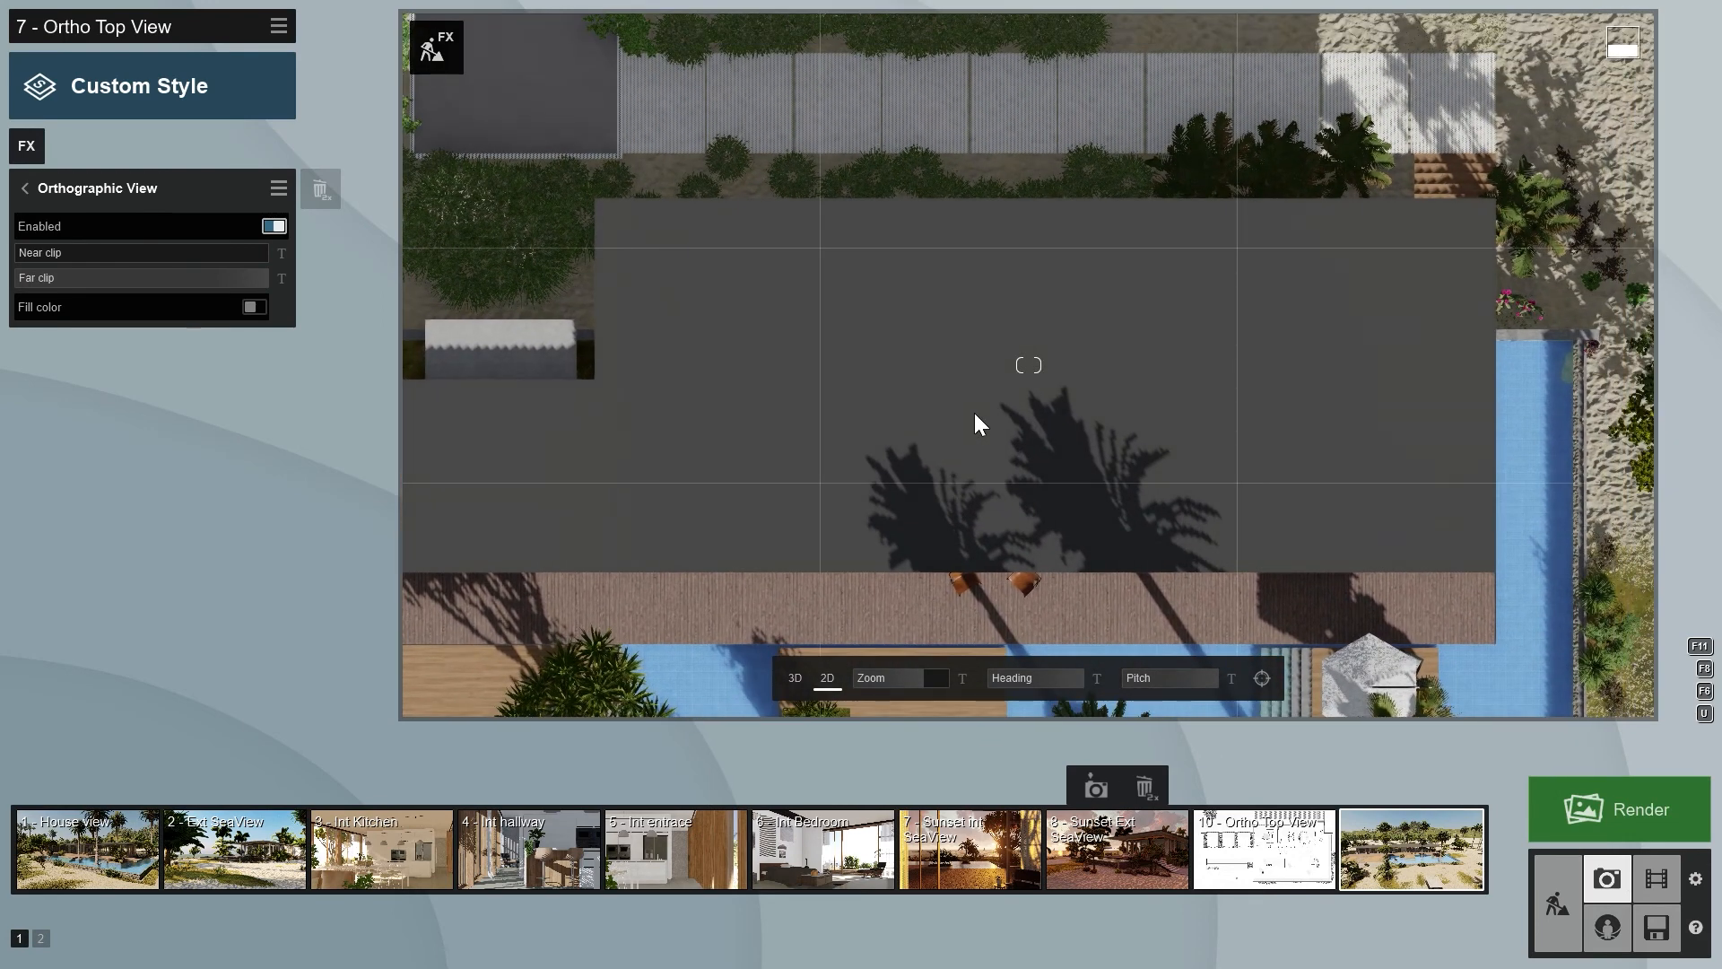
scroll(977, 406, up, 3)
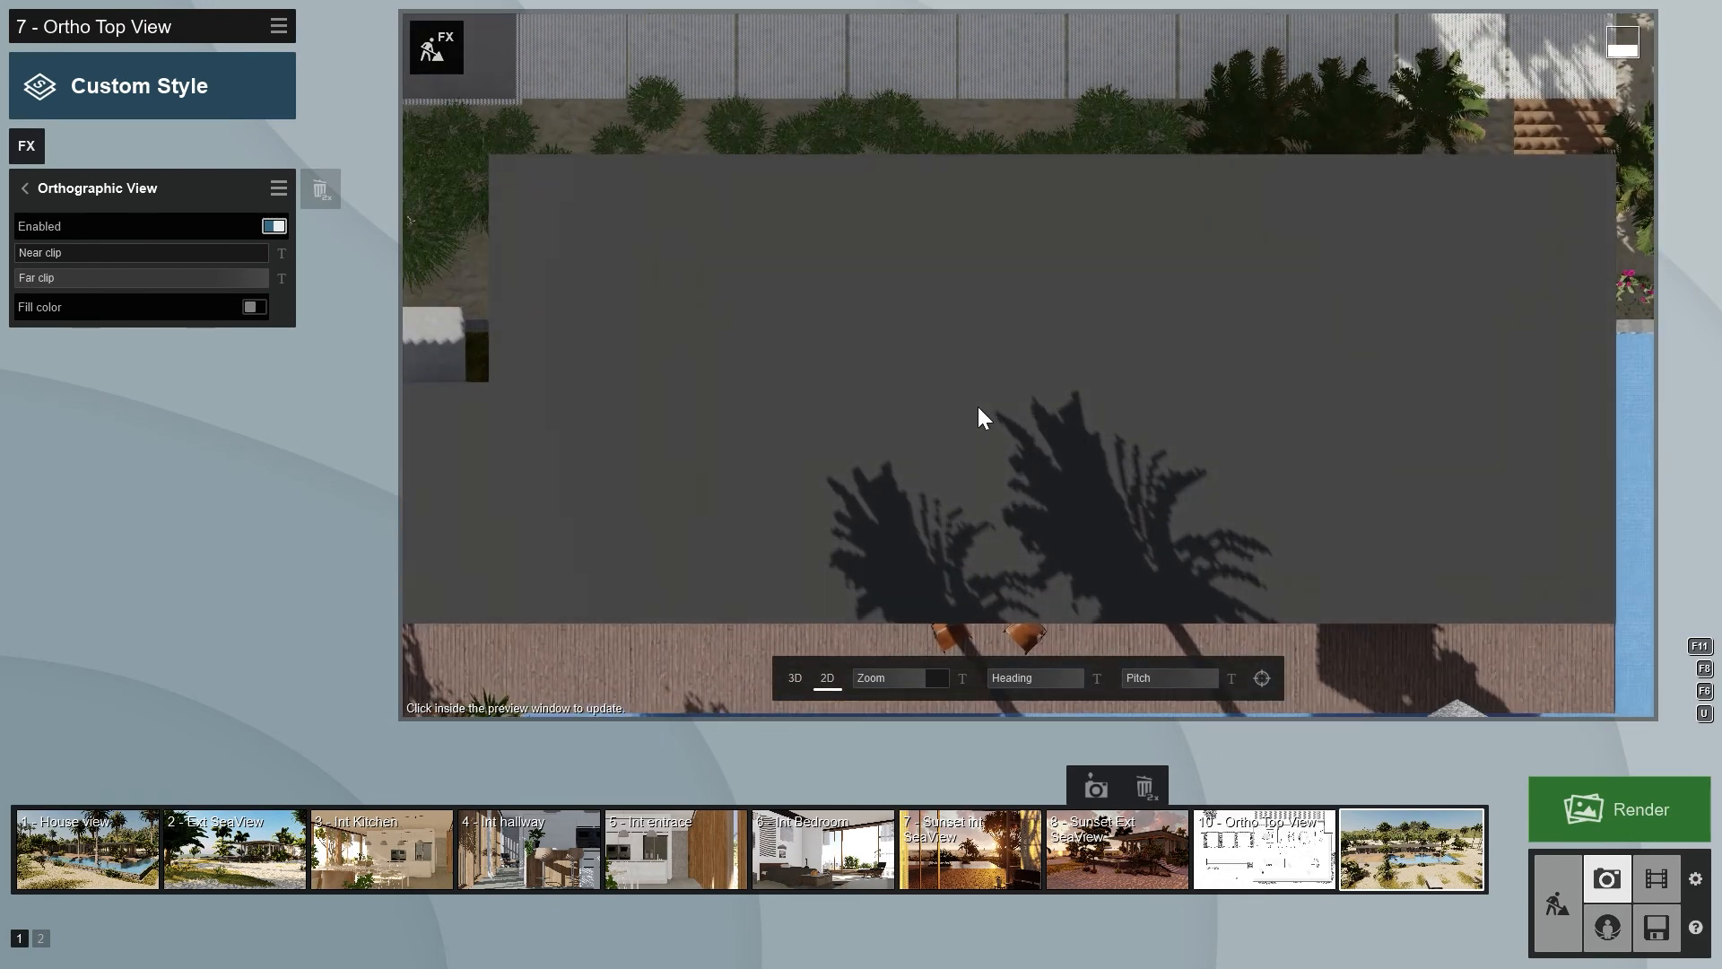
middle_drag(978, 409, 981, 330)
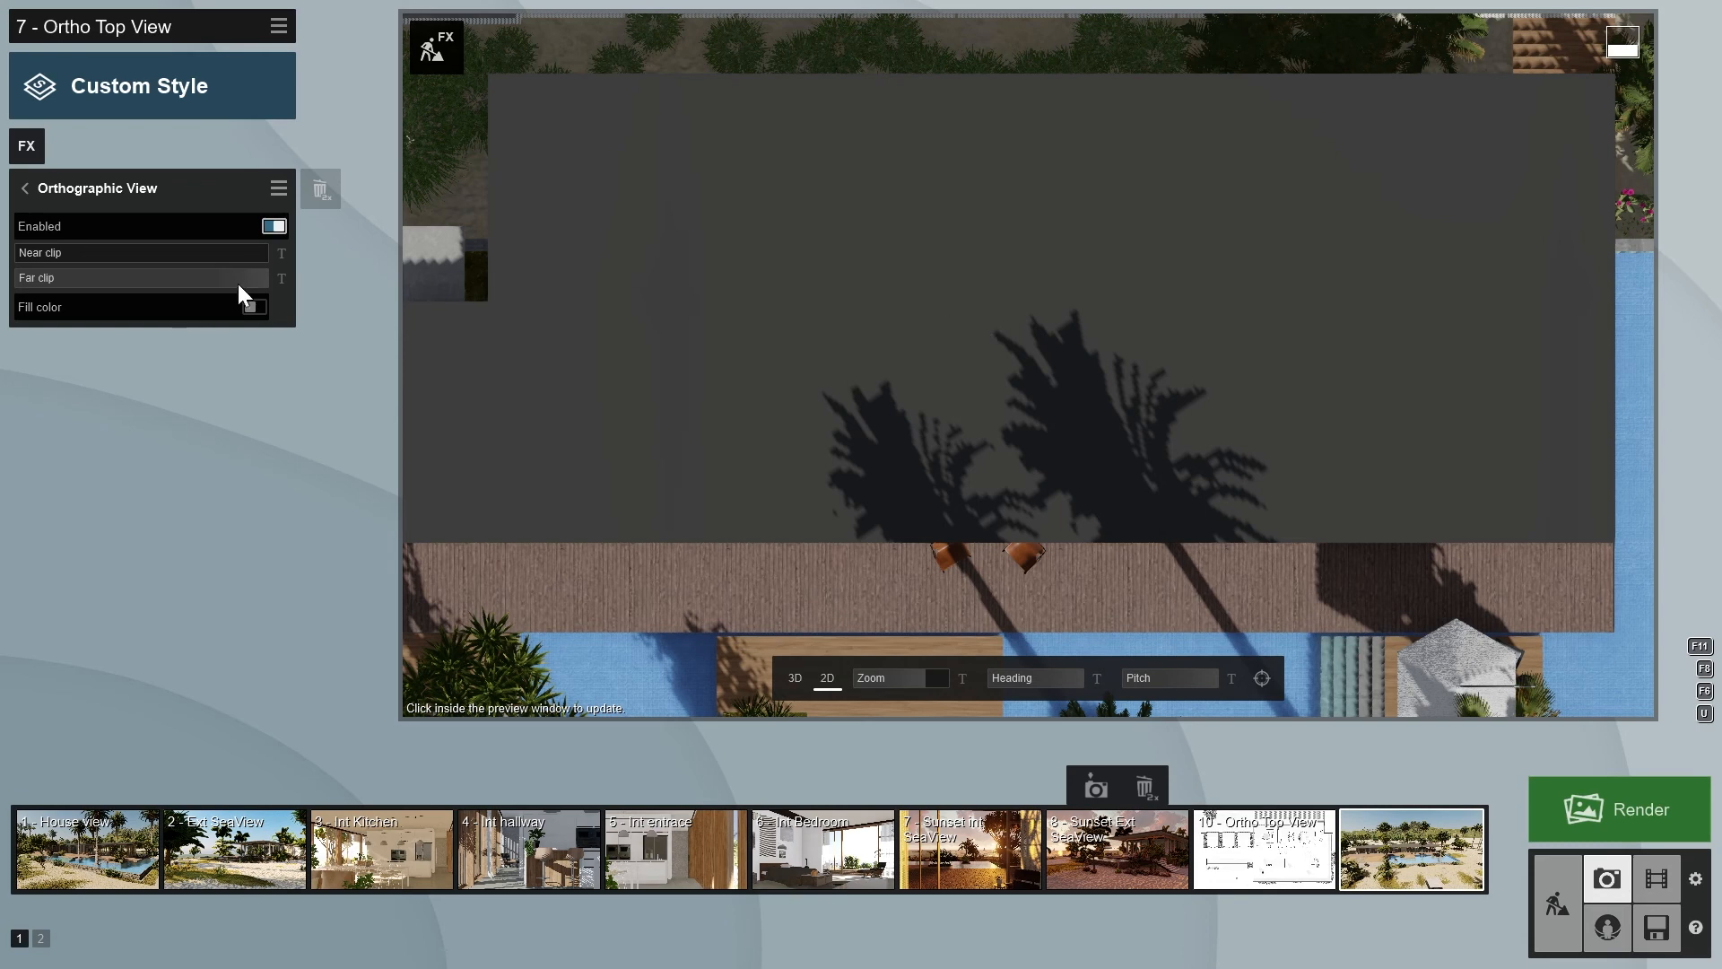
Adjust the near clip so it cuts away the roof and exposes the furnished floor plan
drag(27, 252, 111, 266)
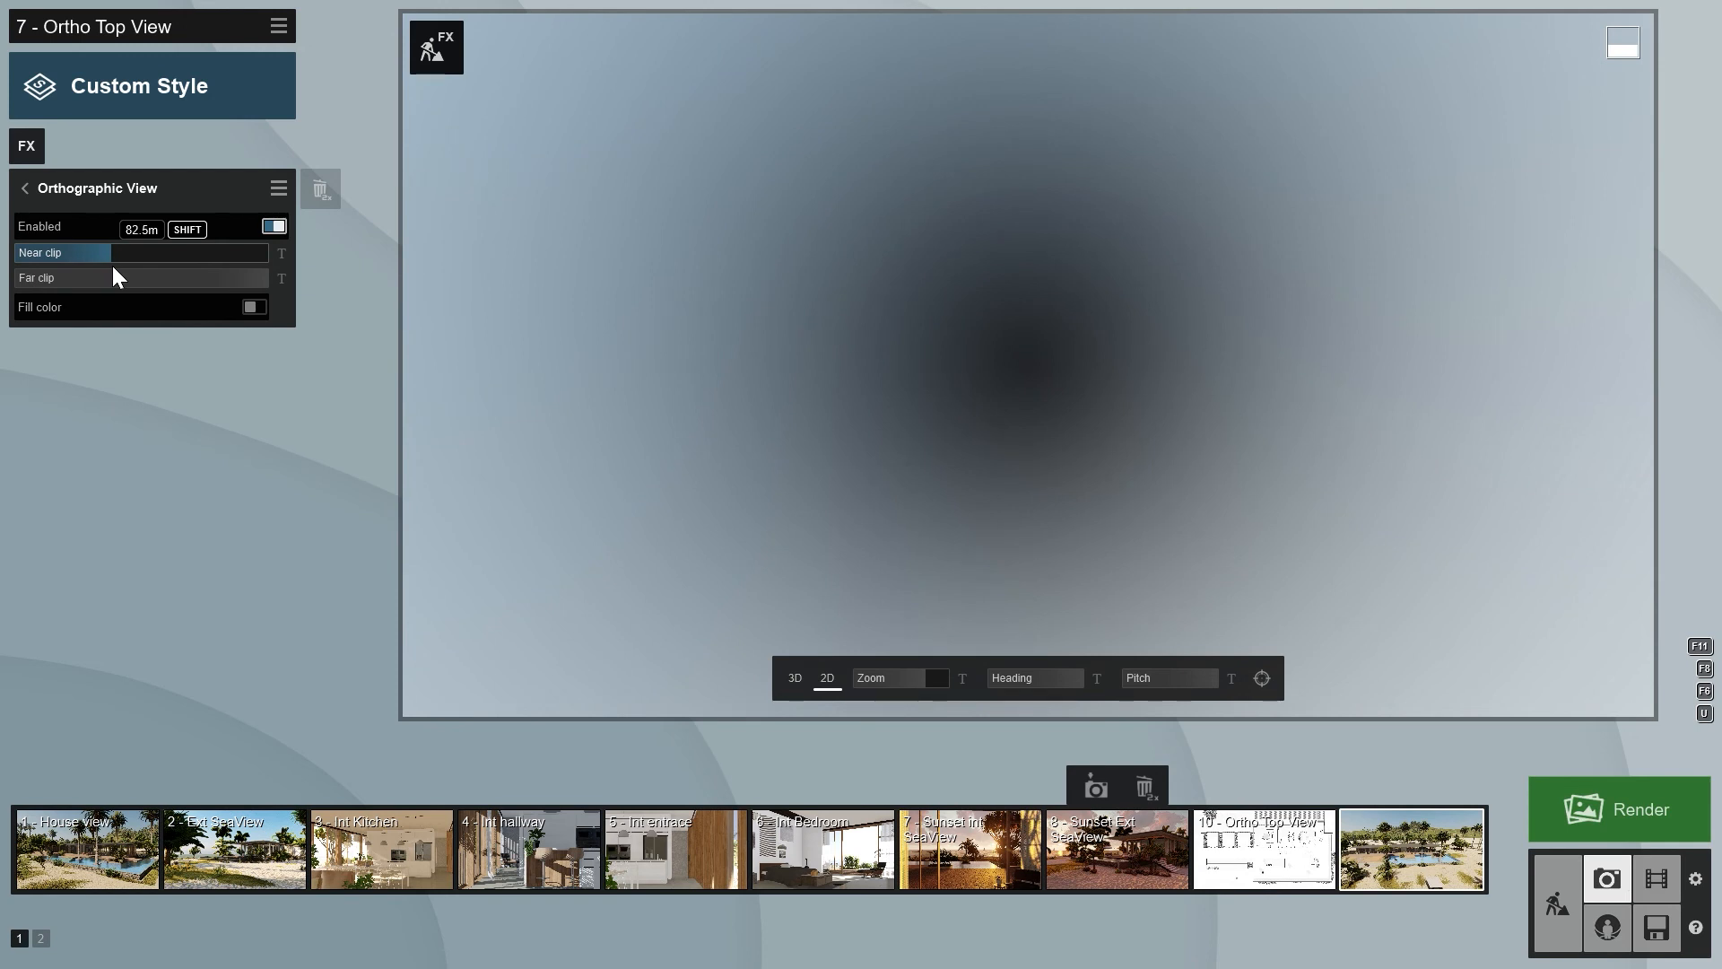
drag(110, 264, 105, 262)
drag(1, 251, 2, 238)
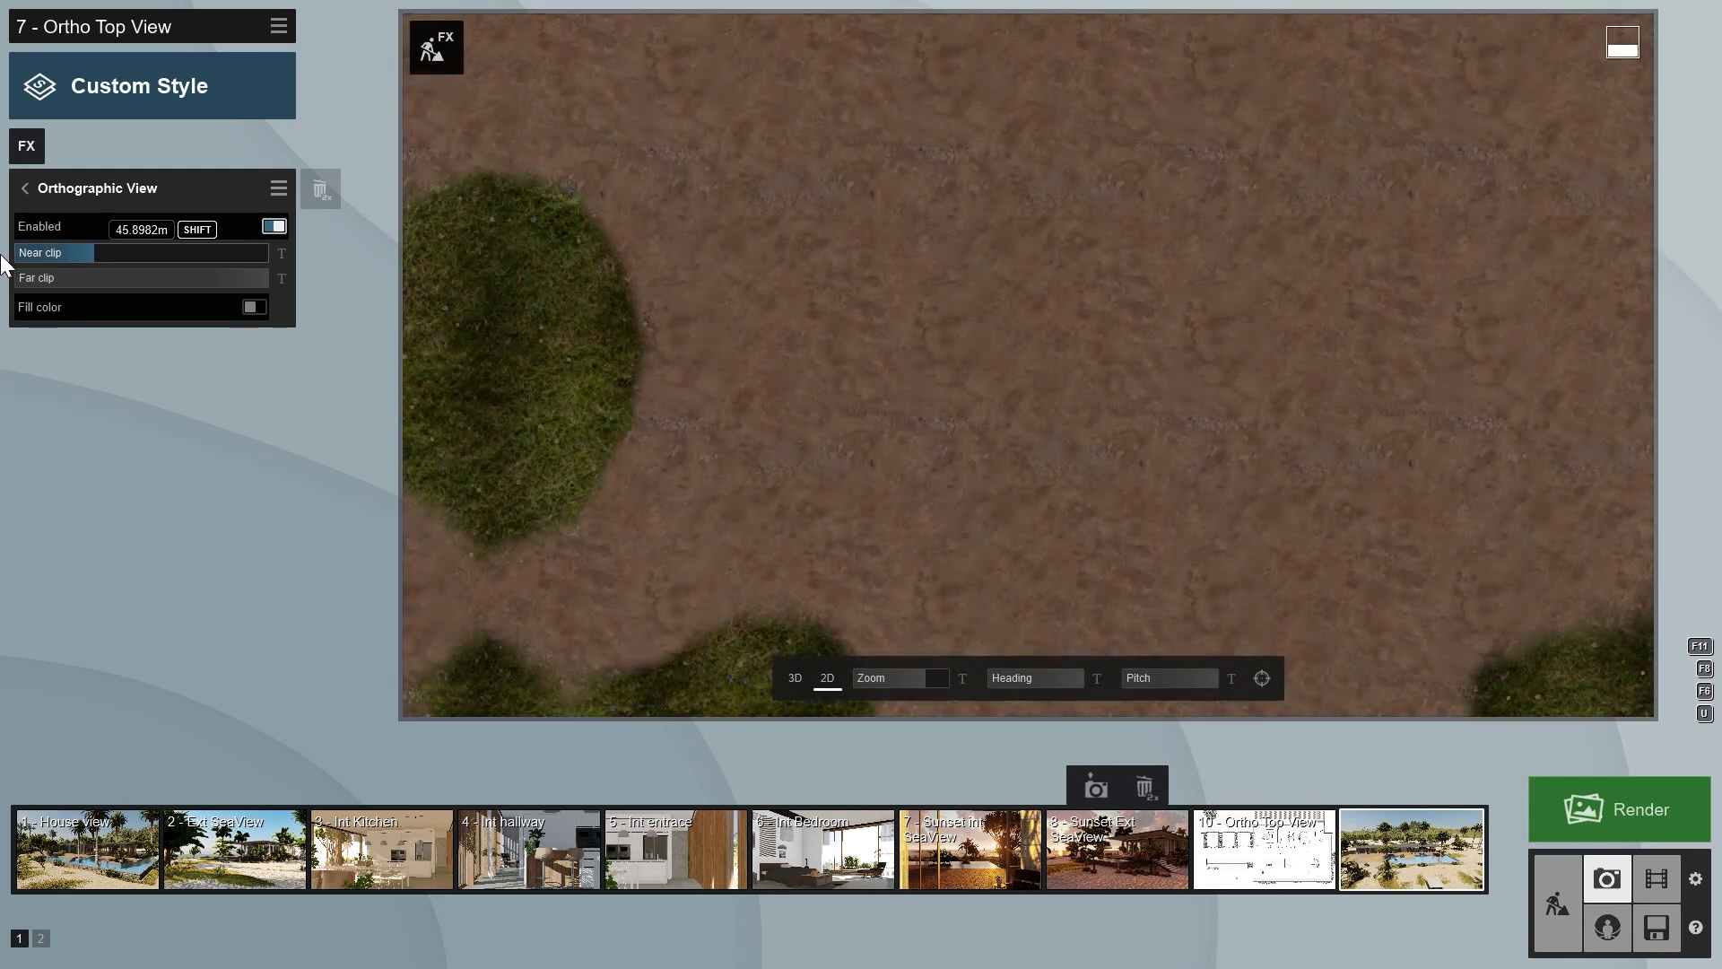
drag(2, 239, 2, 241)
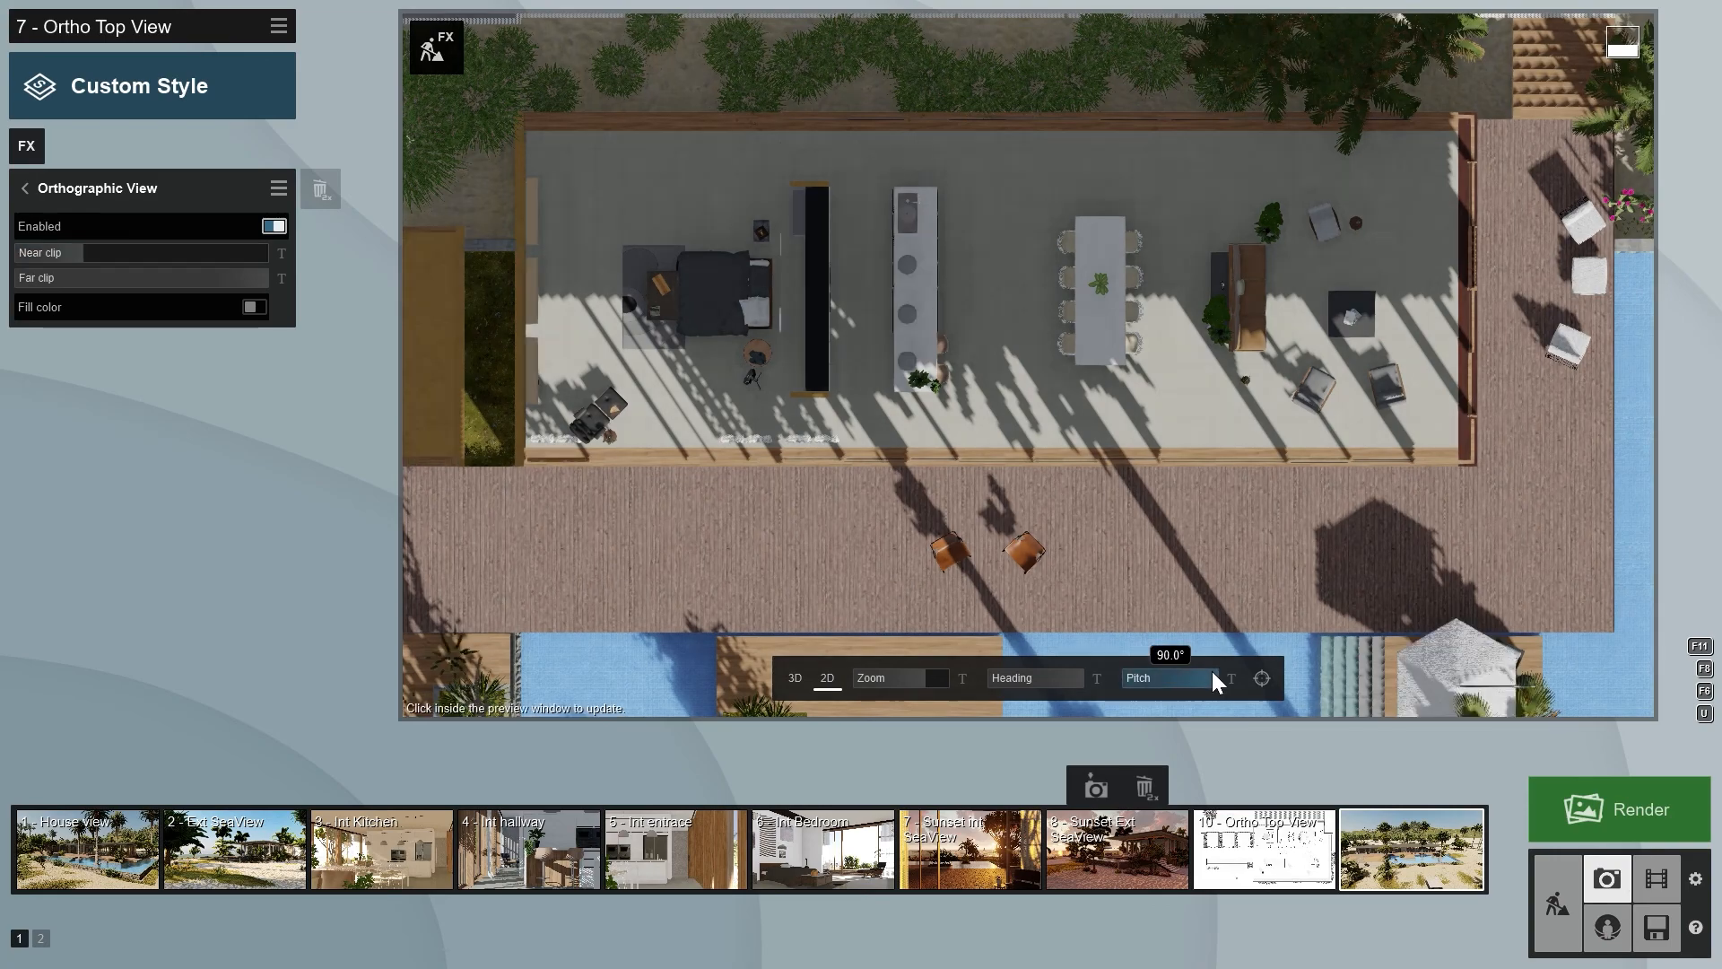
Set the camera pitch to 0° for a section view and reduce the far clip to about 40.2 m
drag(1212, 675, 1166, 669)
drag(258, 280, 93, 283)
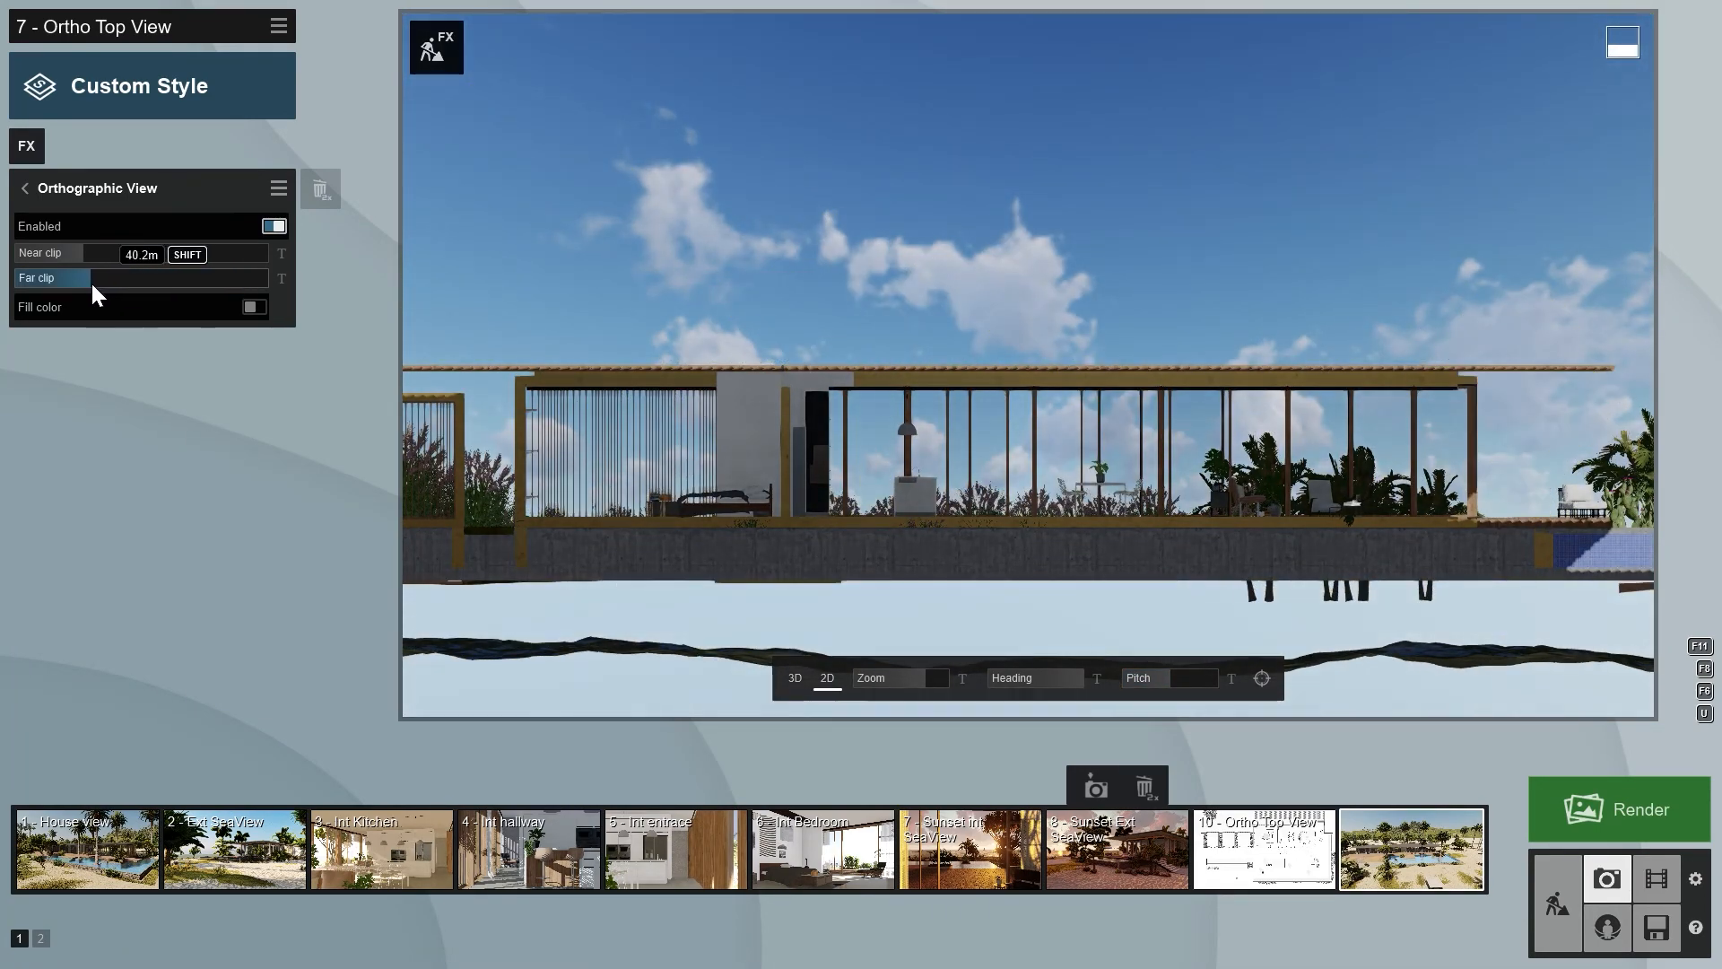
Try a white fill color as the section's background, open its color choices and turn the fill off again
click(255, 308)
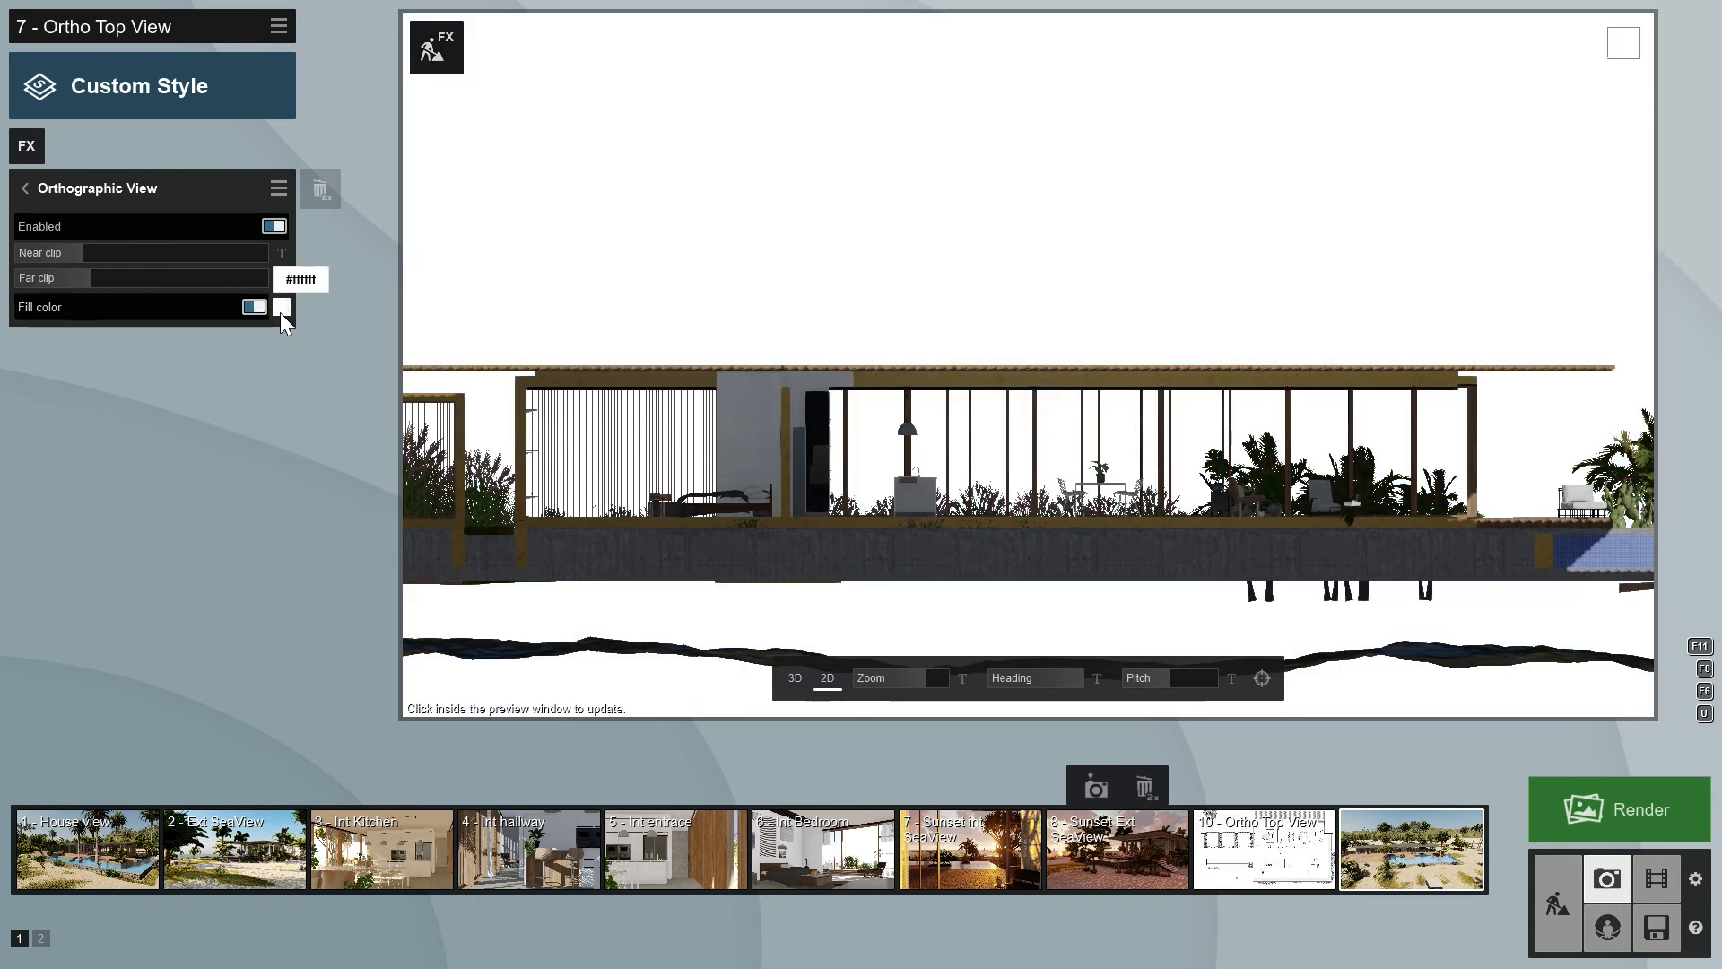
click(280, 307)
drag(308, 305, 284, 278)
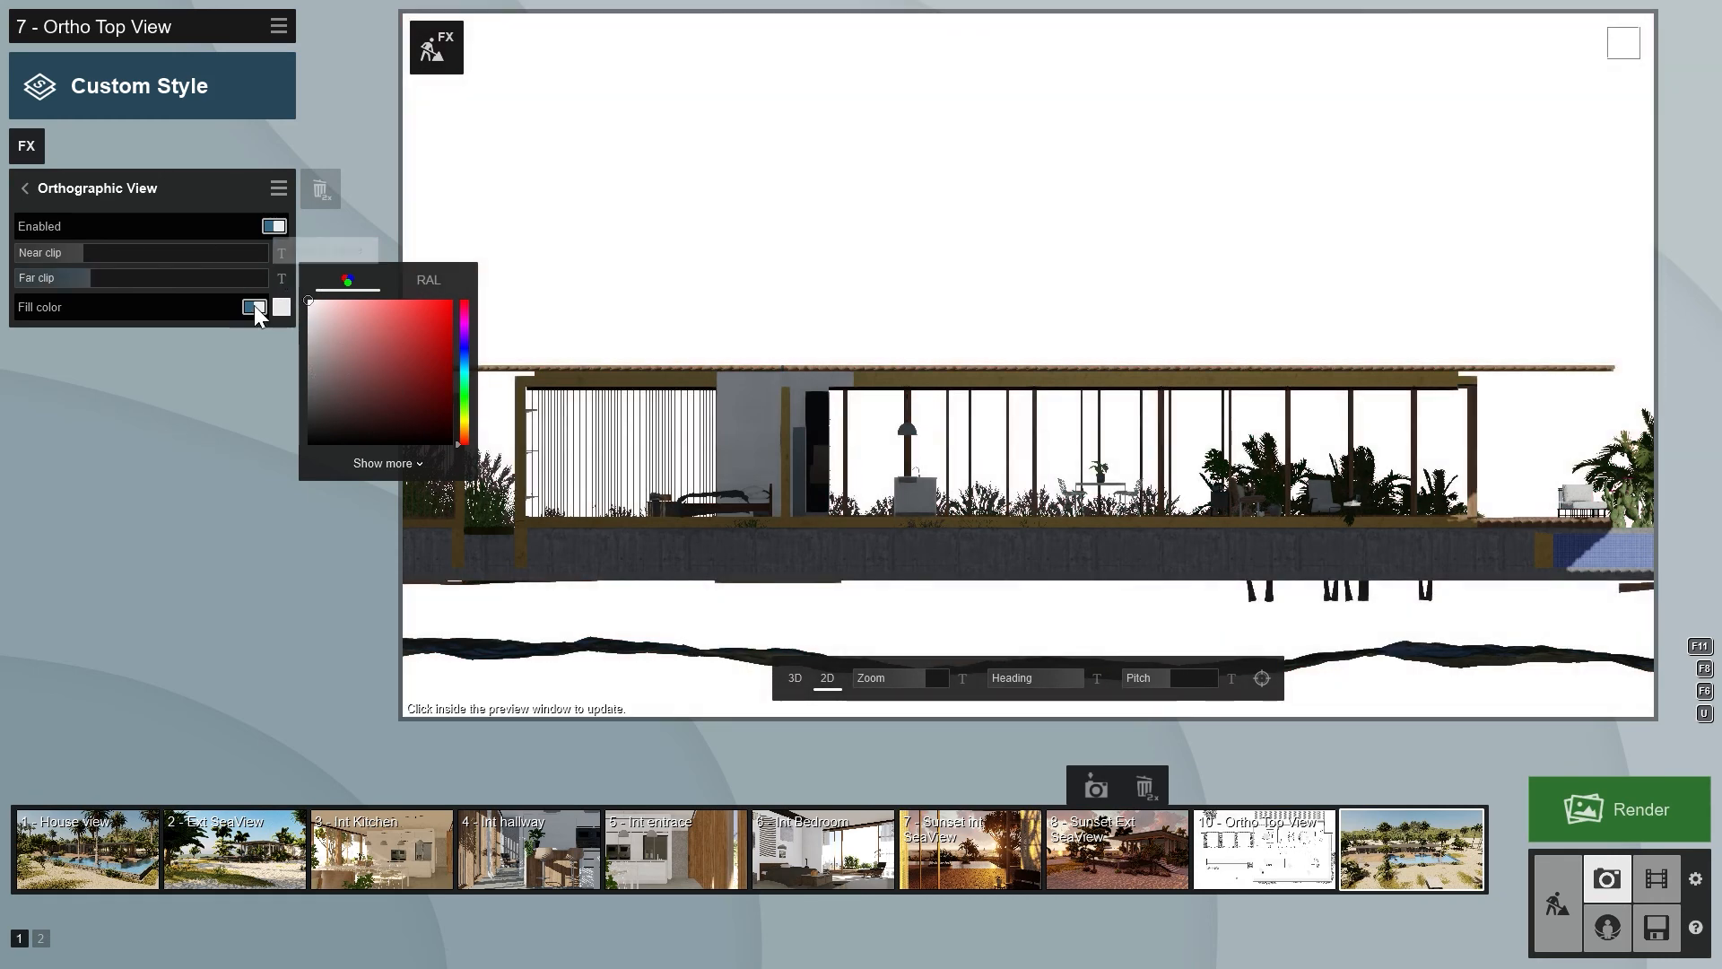
click(255, 306)
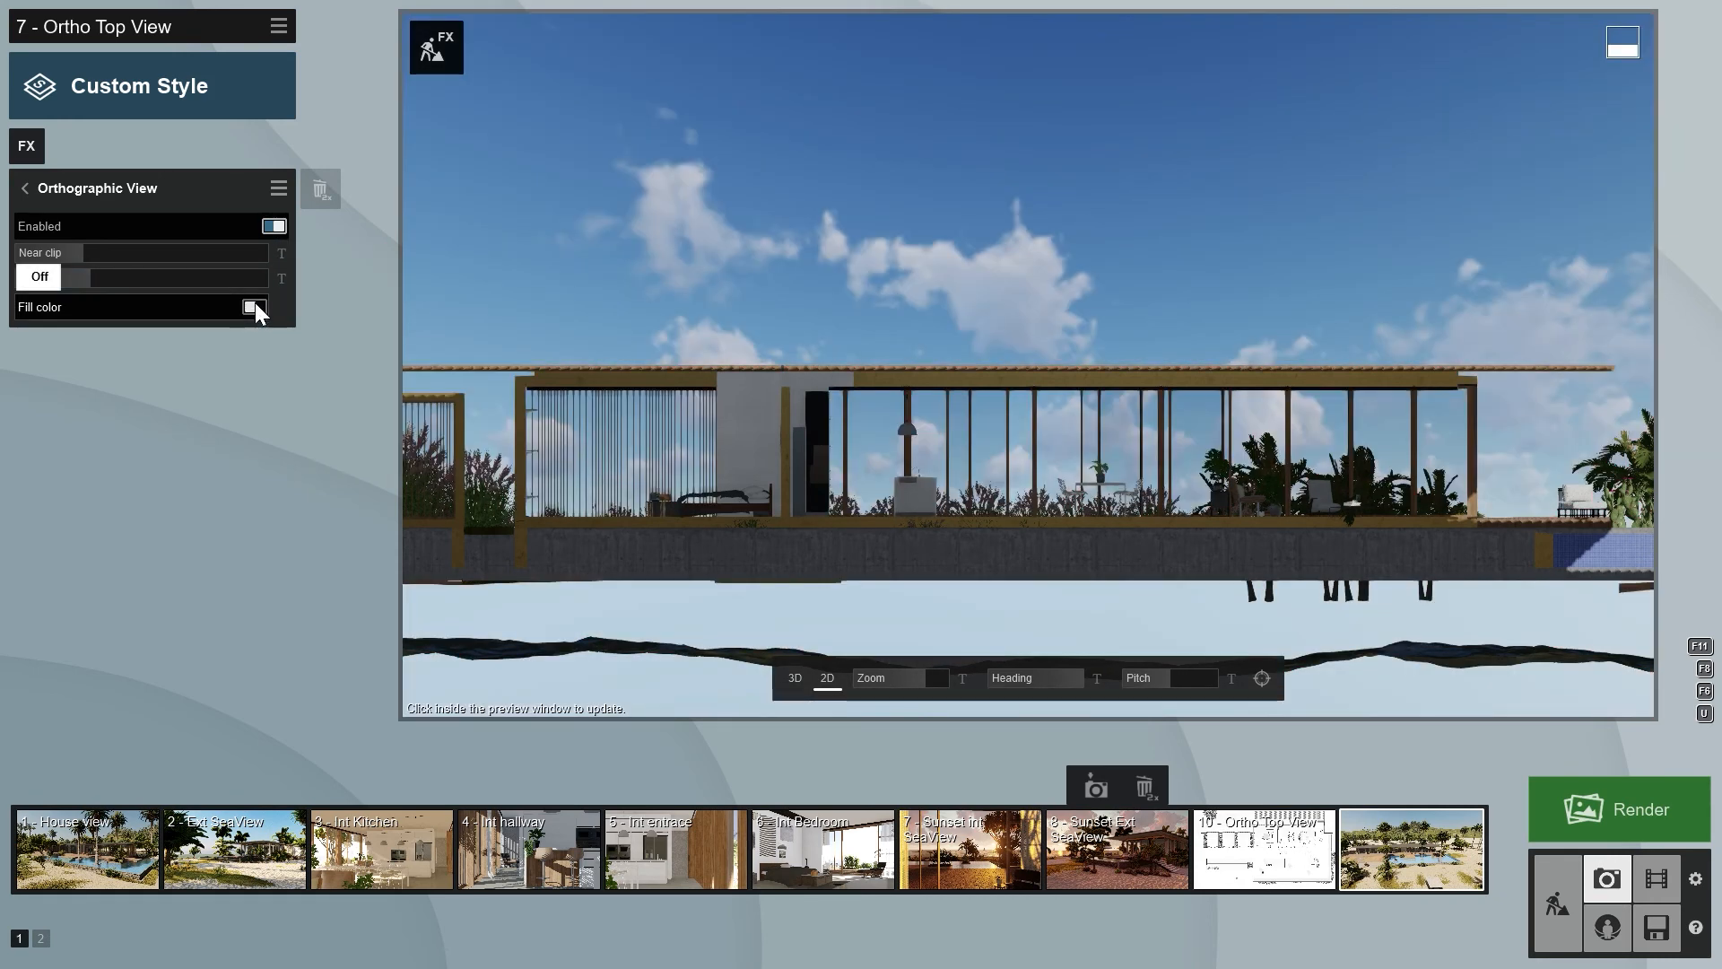
Apply the Overcast style to the photo and return the camera pitch to the top-down floor plan
click(25, 186)
click(110, 85)
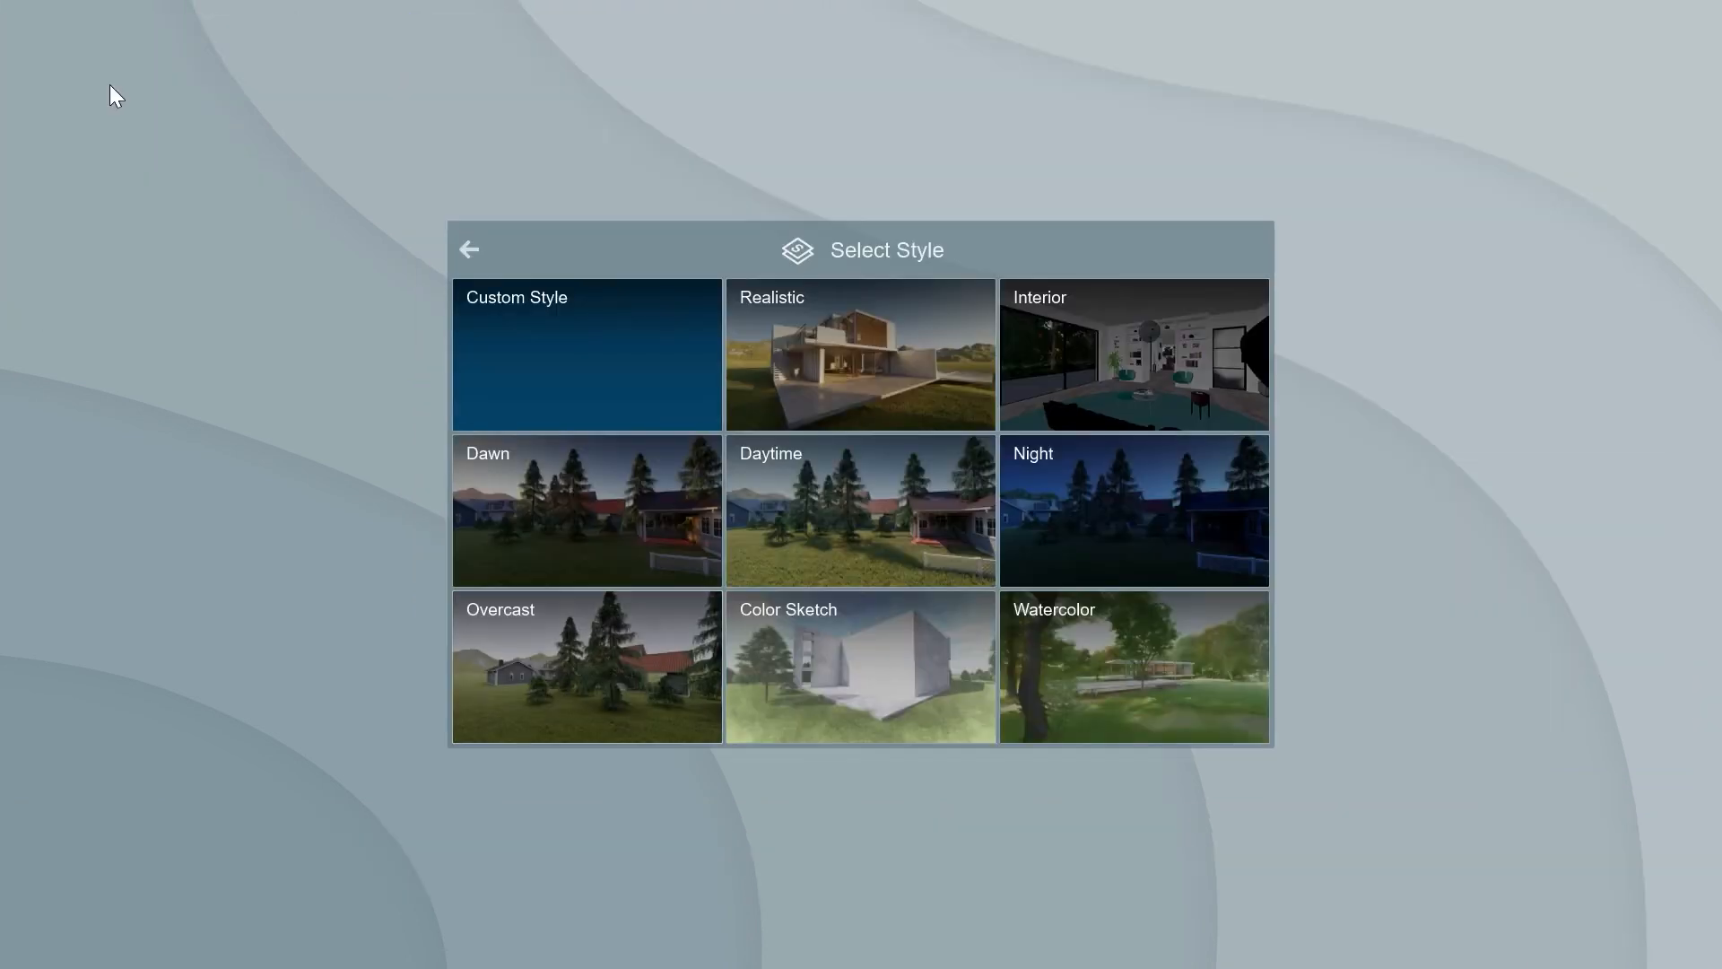
click(574, 628)
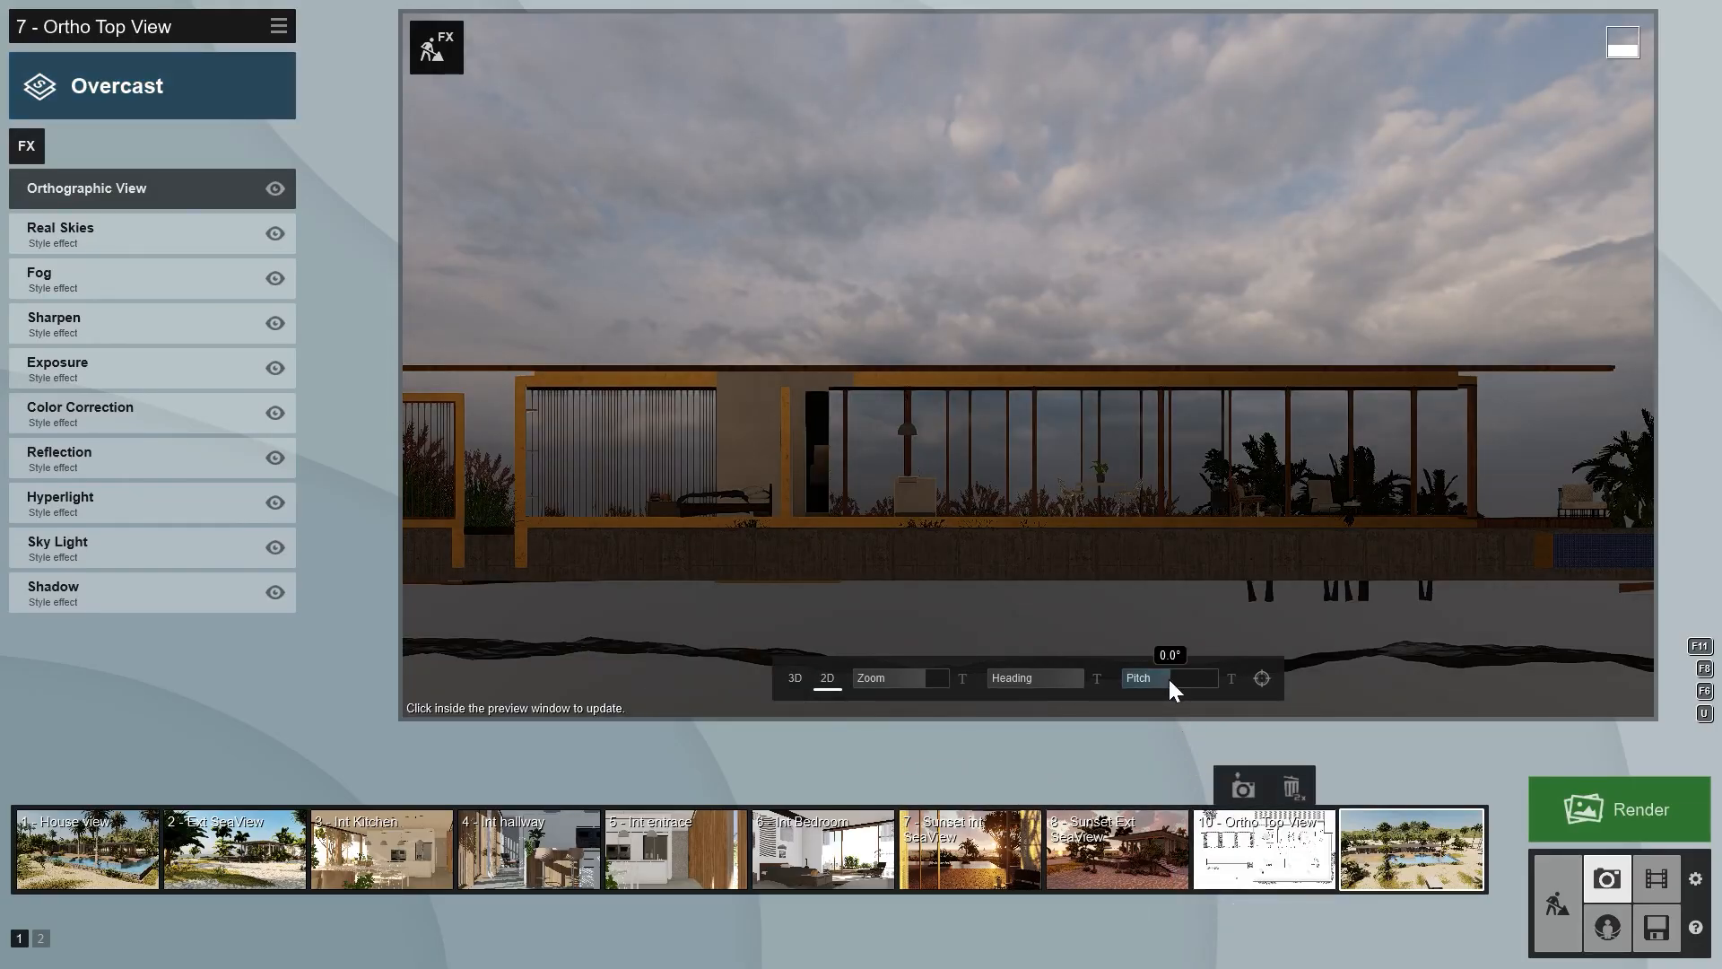
drag(1168, 676, 1225, 680)
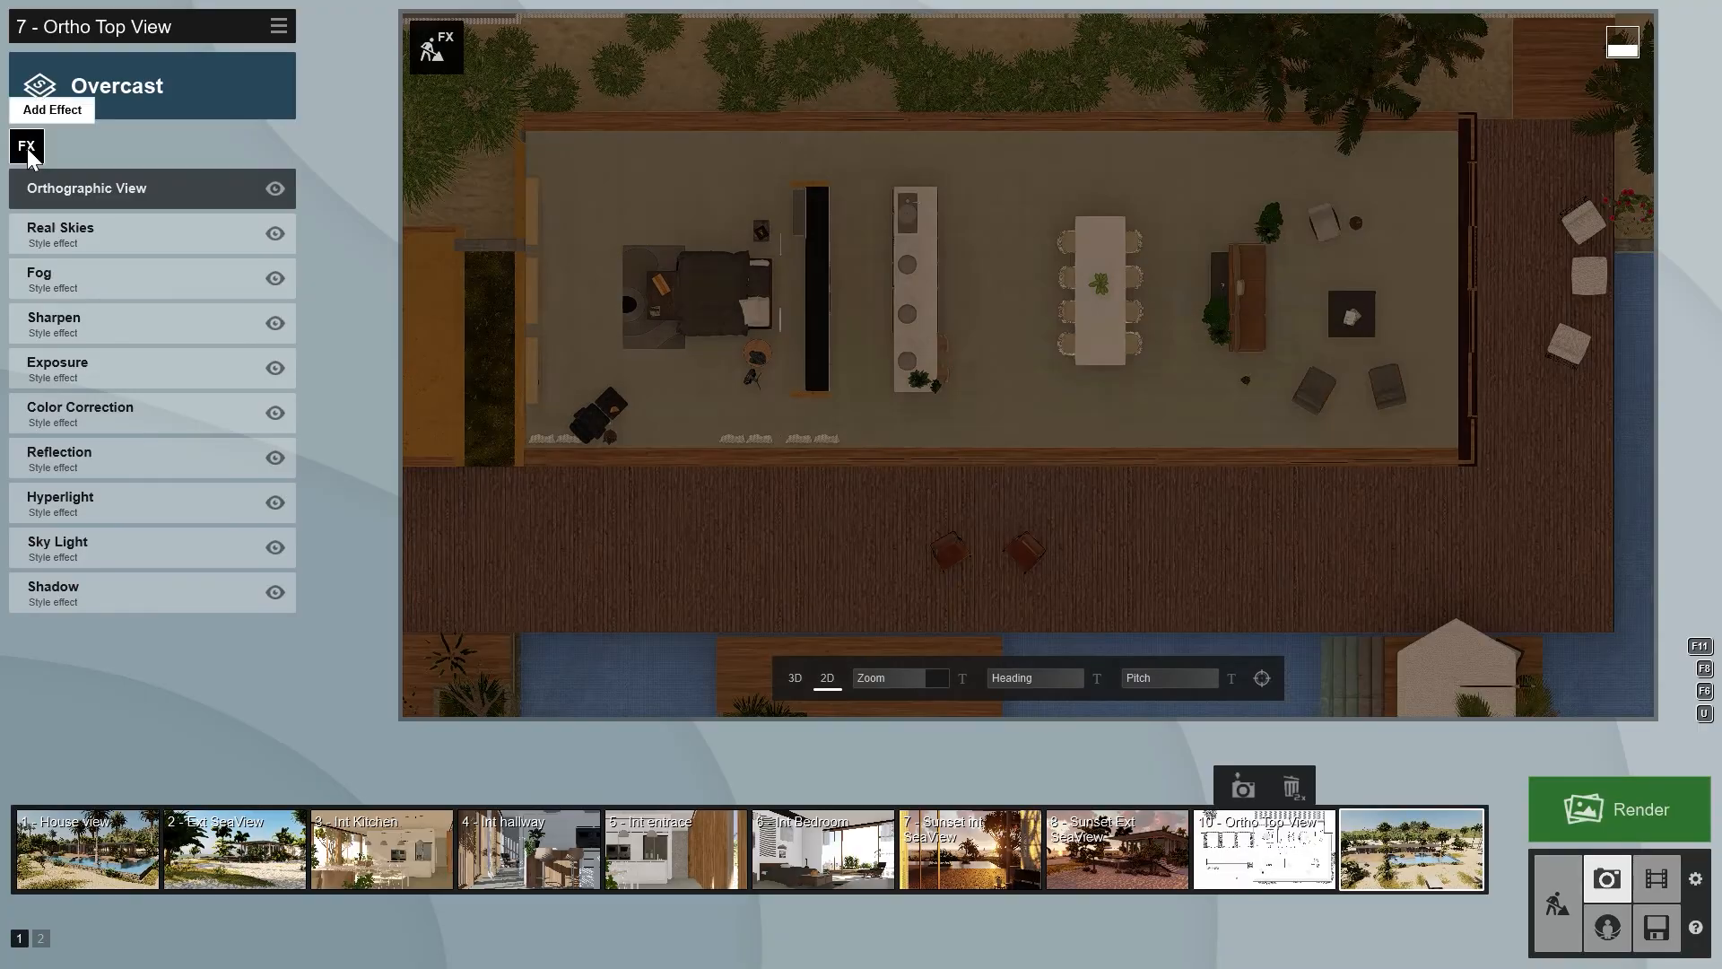
Add the Blueprint effect to the floor plan photo and increase its grid scale
click(27, 145)
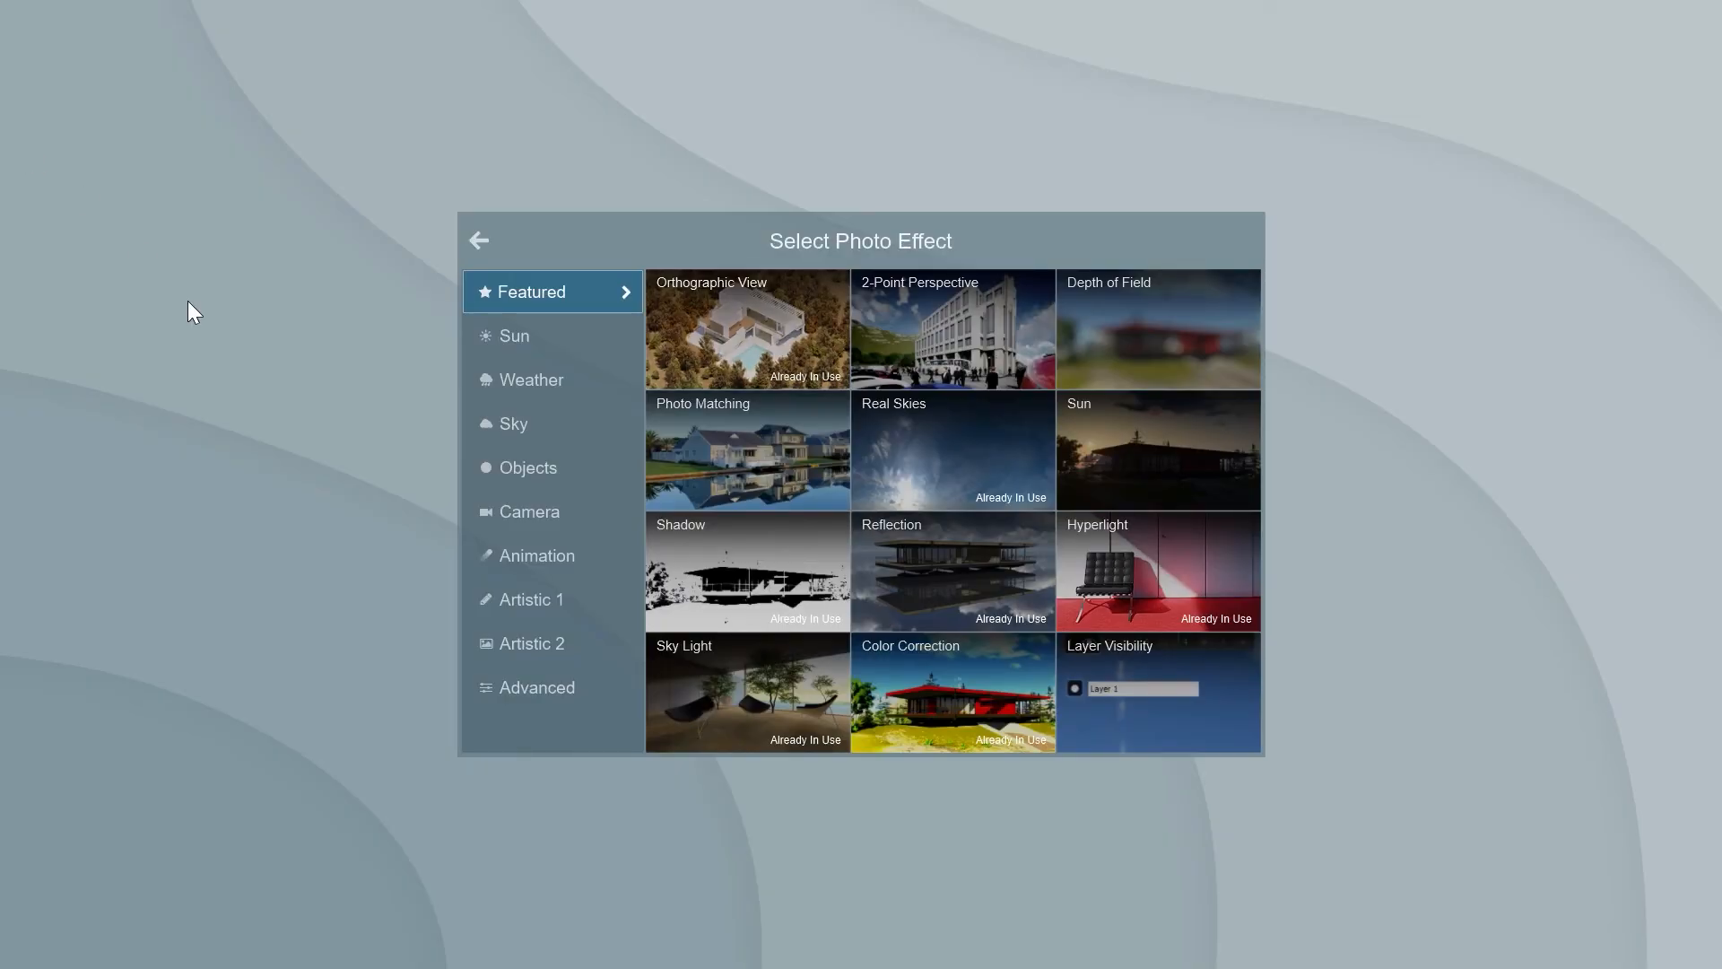
click(524, 642)
click(1166, 569)
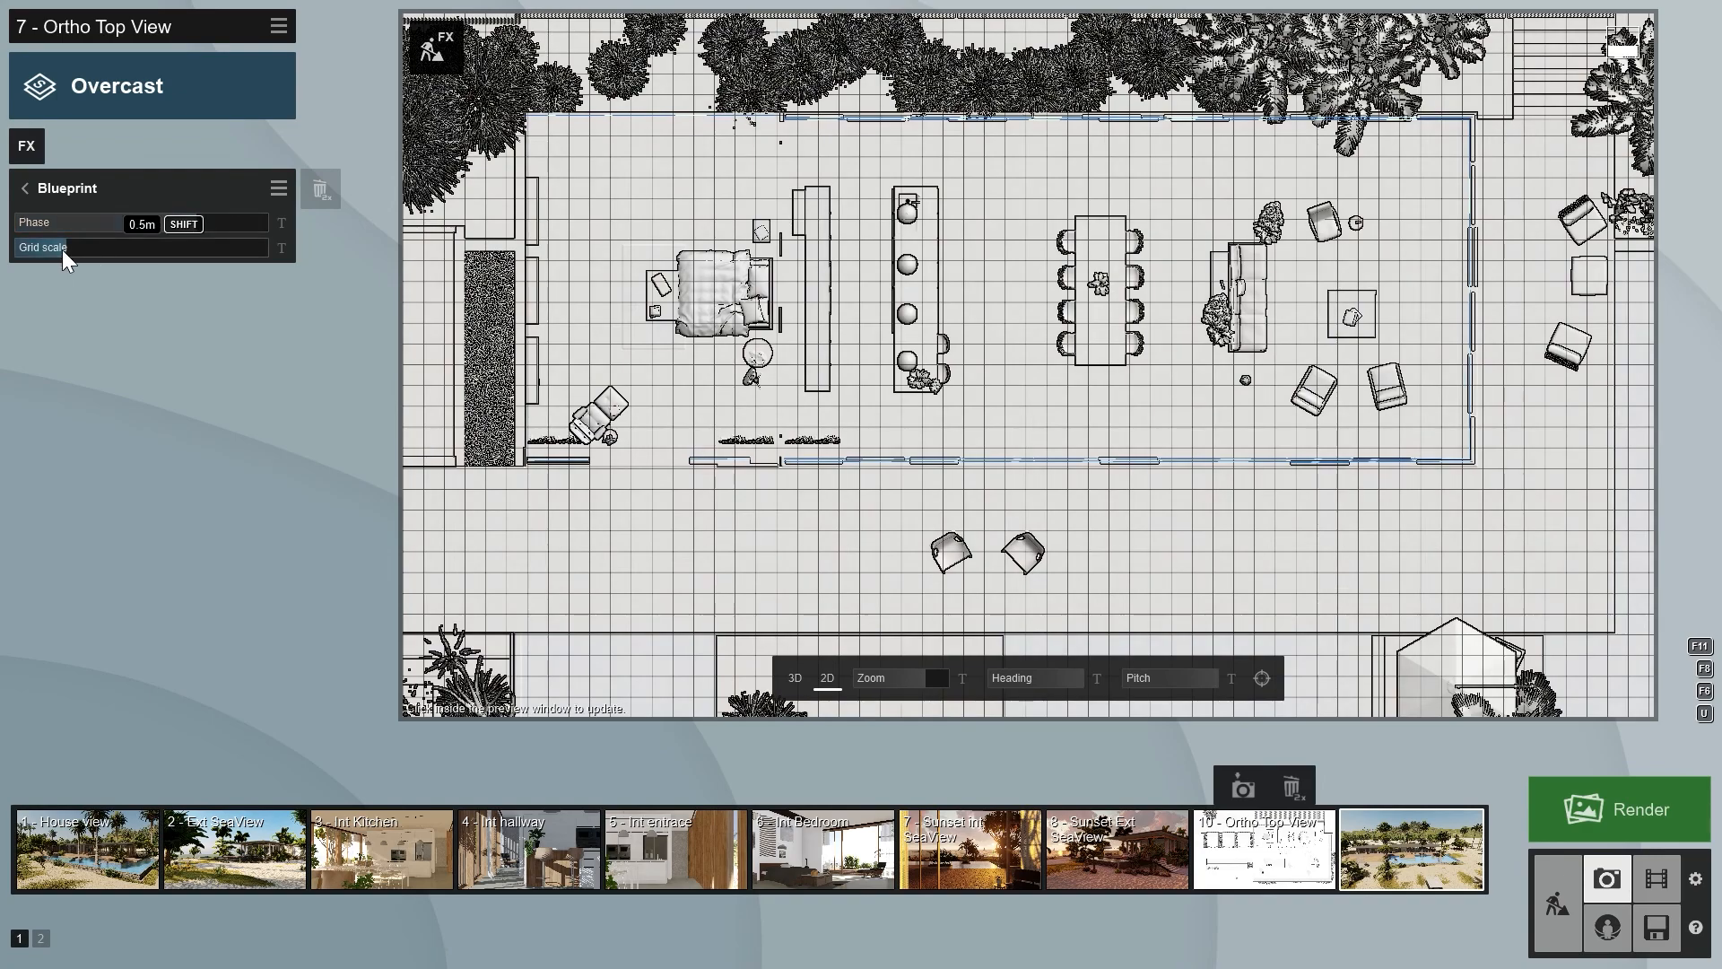
drag(68, 249, 106, 259)
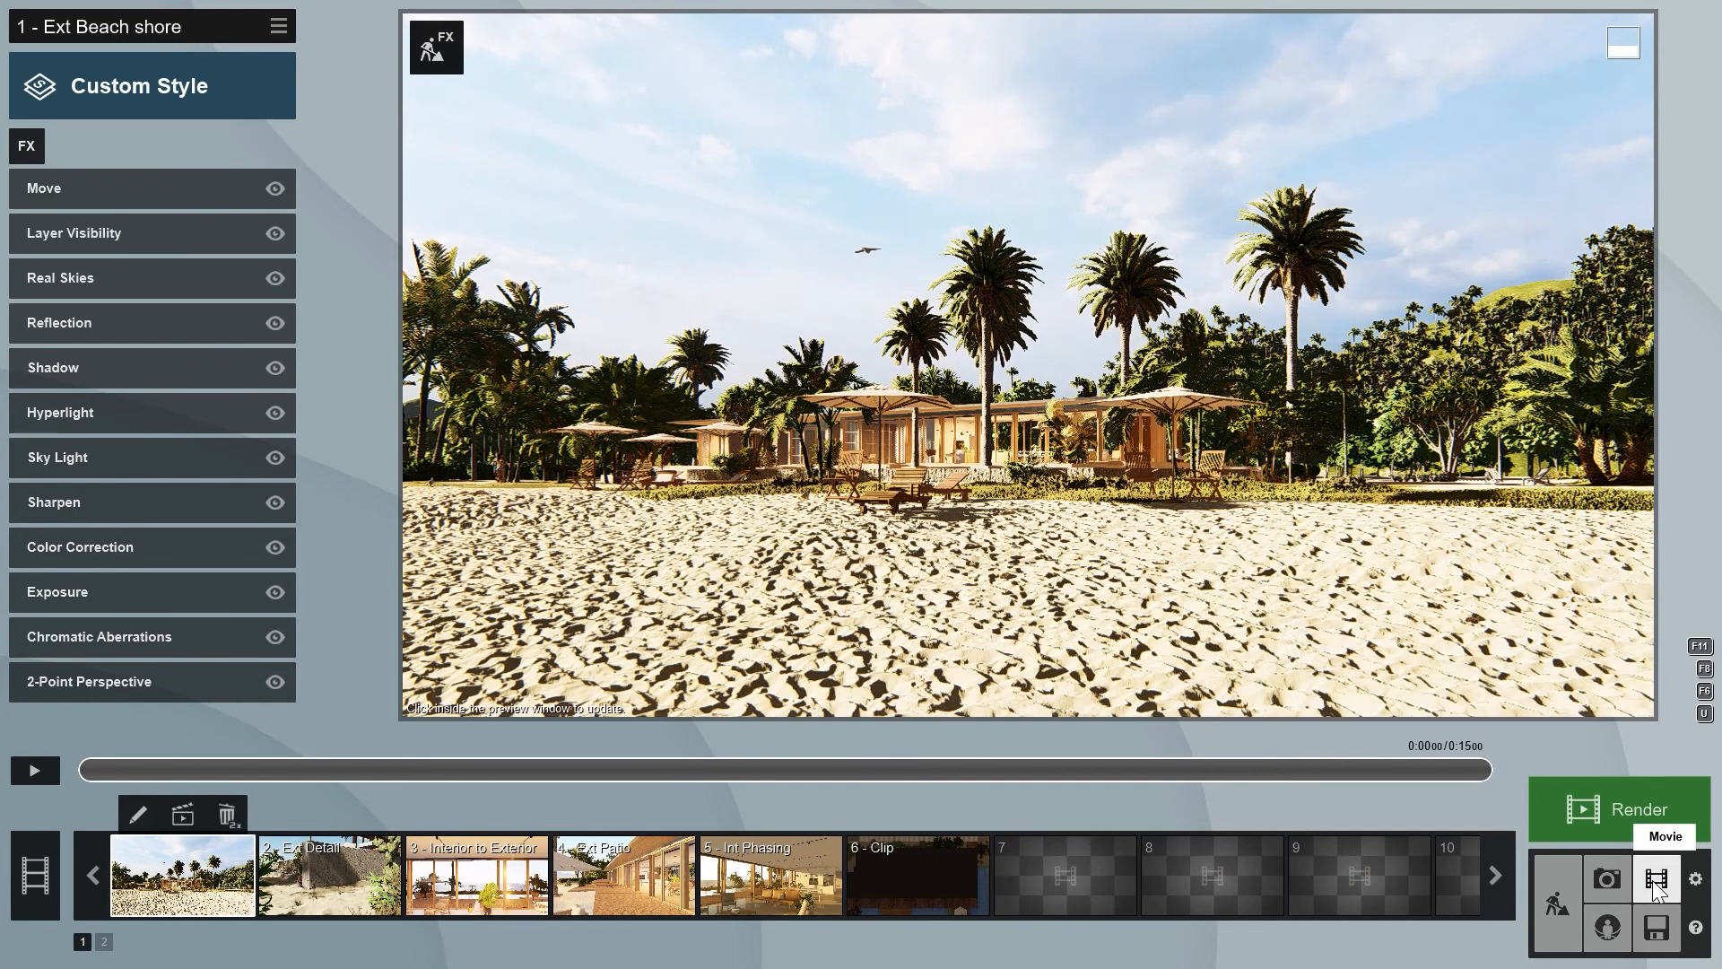
Start recording a new movie clip in empty slot 7 and capture the beach view as its first keyframe
click(1082, 879)
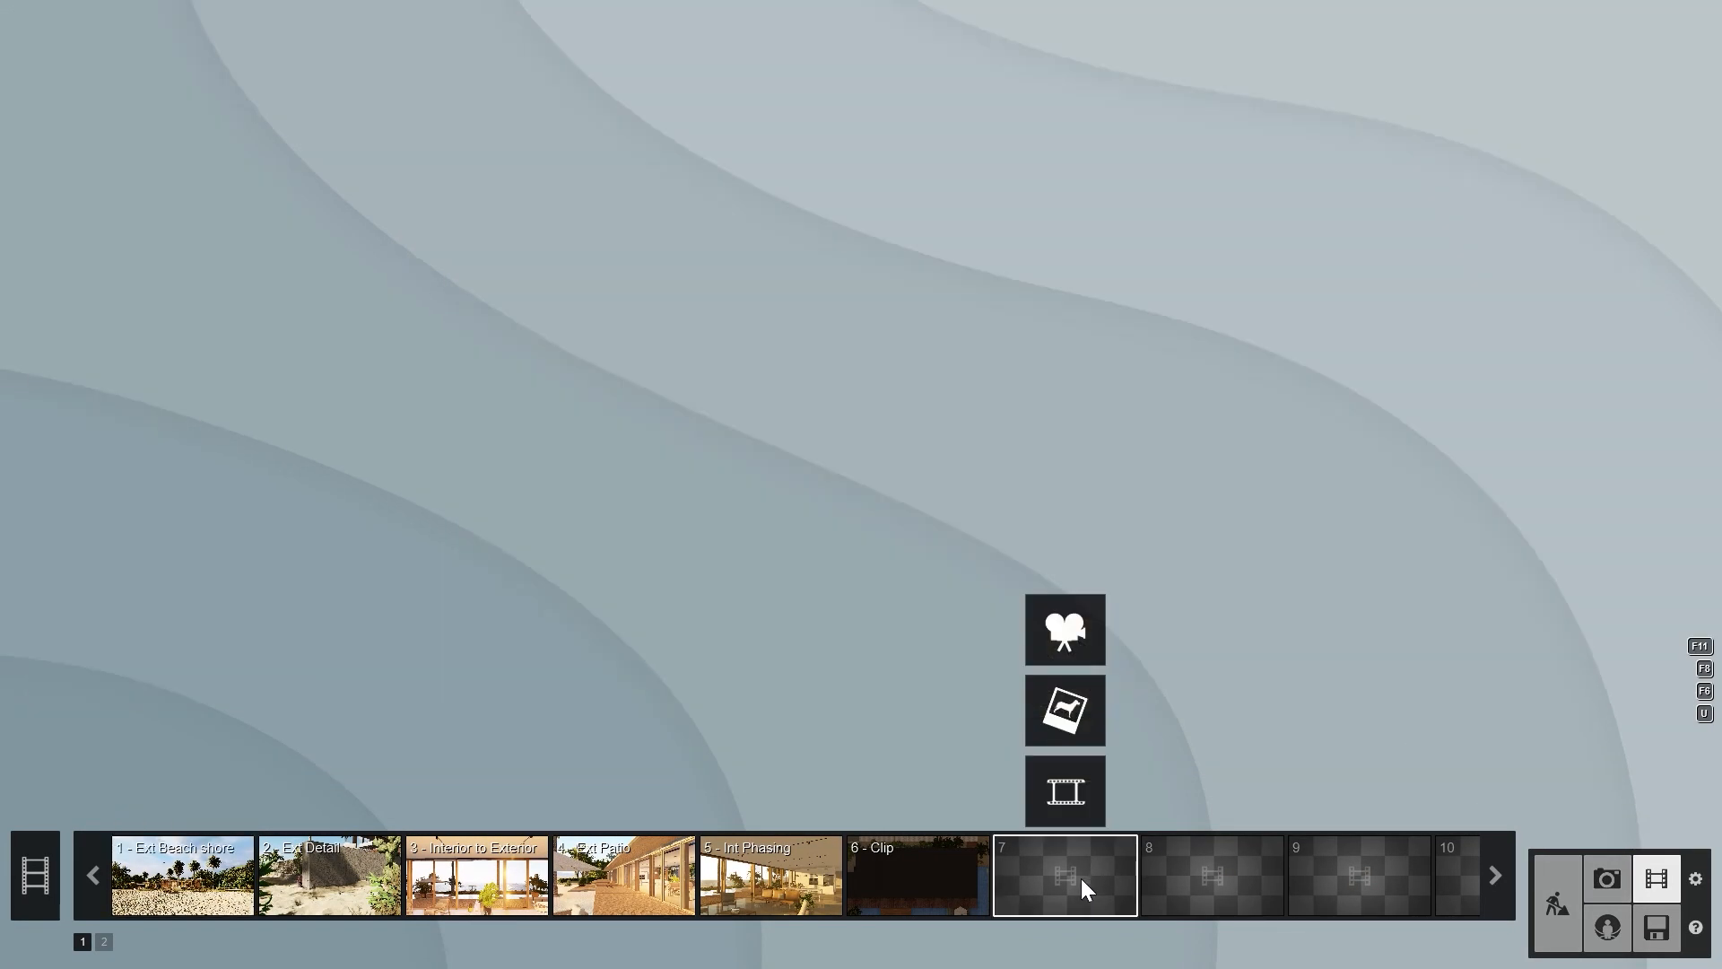
click(1070, 639)
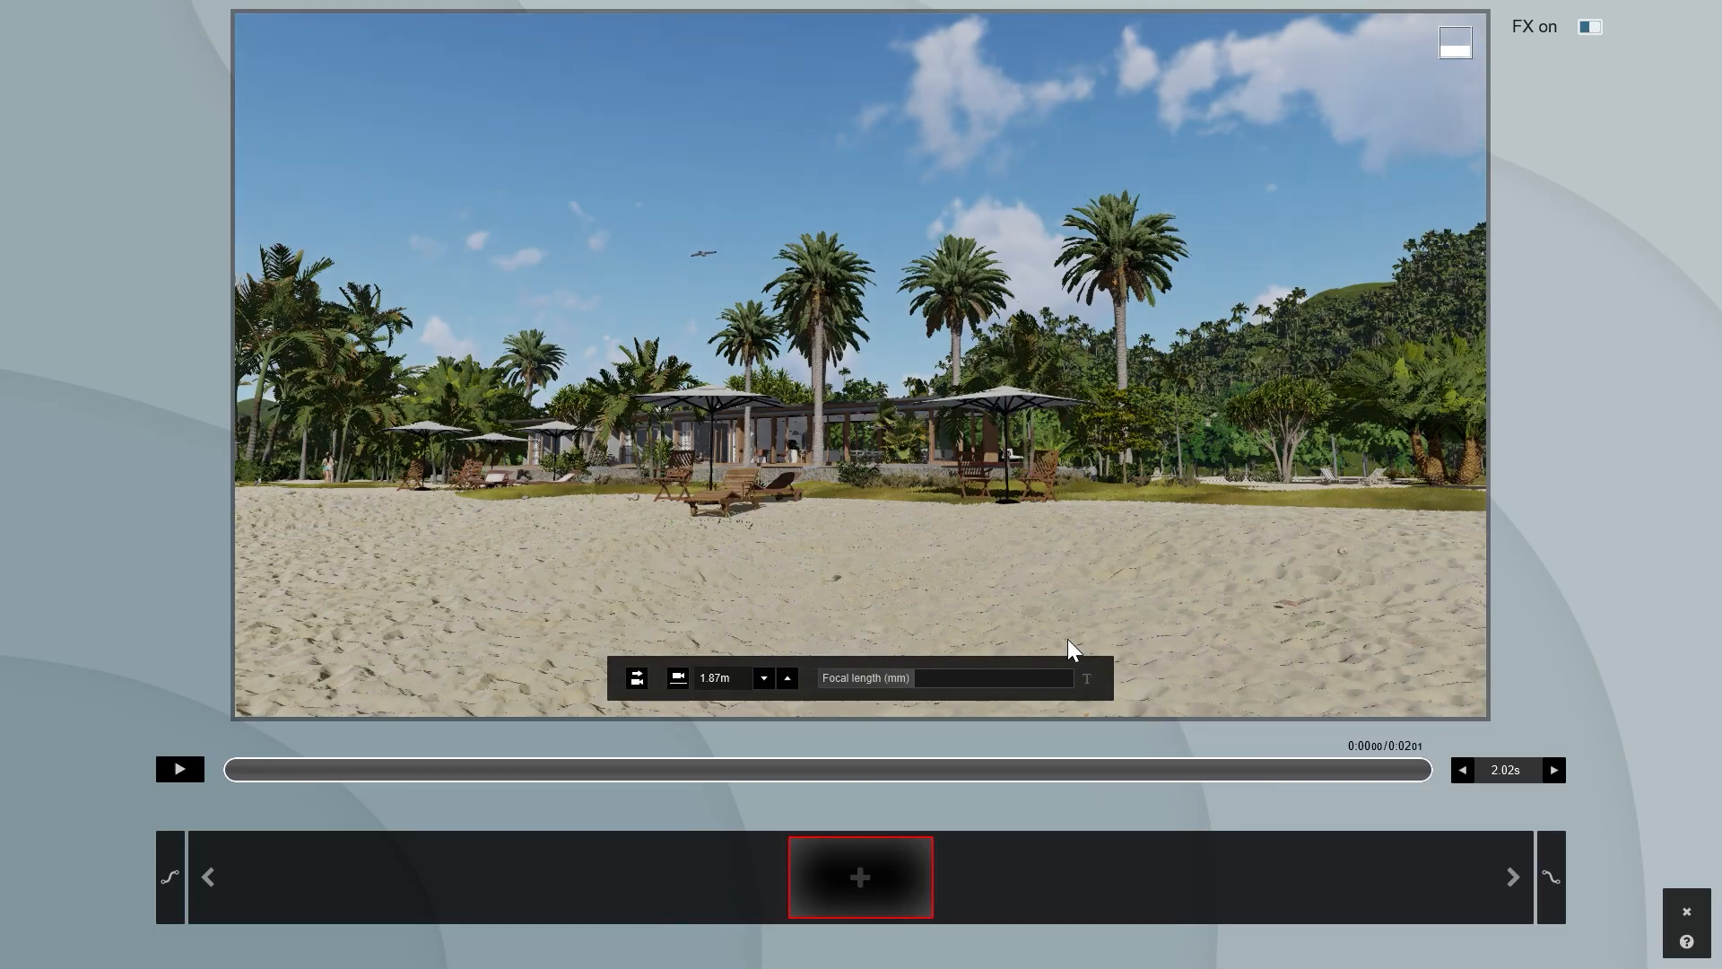
click(861, 878)
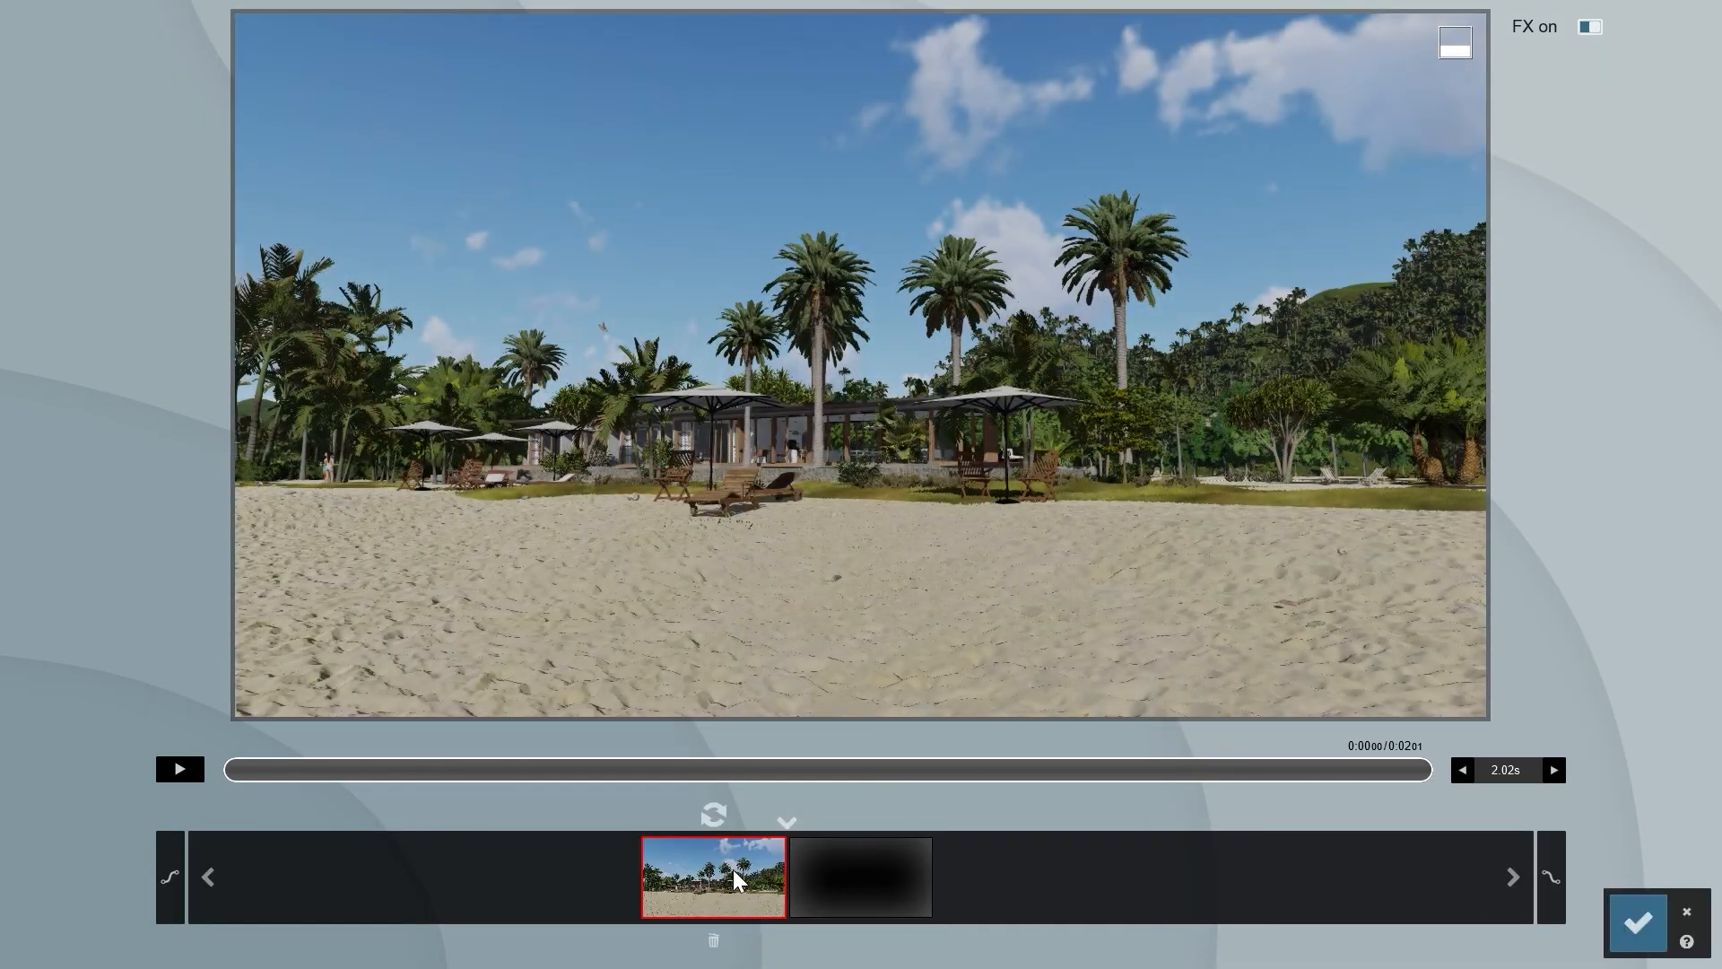
Recall the stored top-down camera position, move closer to the roof and update the clip's keyframe with this view
key(shift+1)
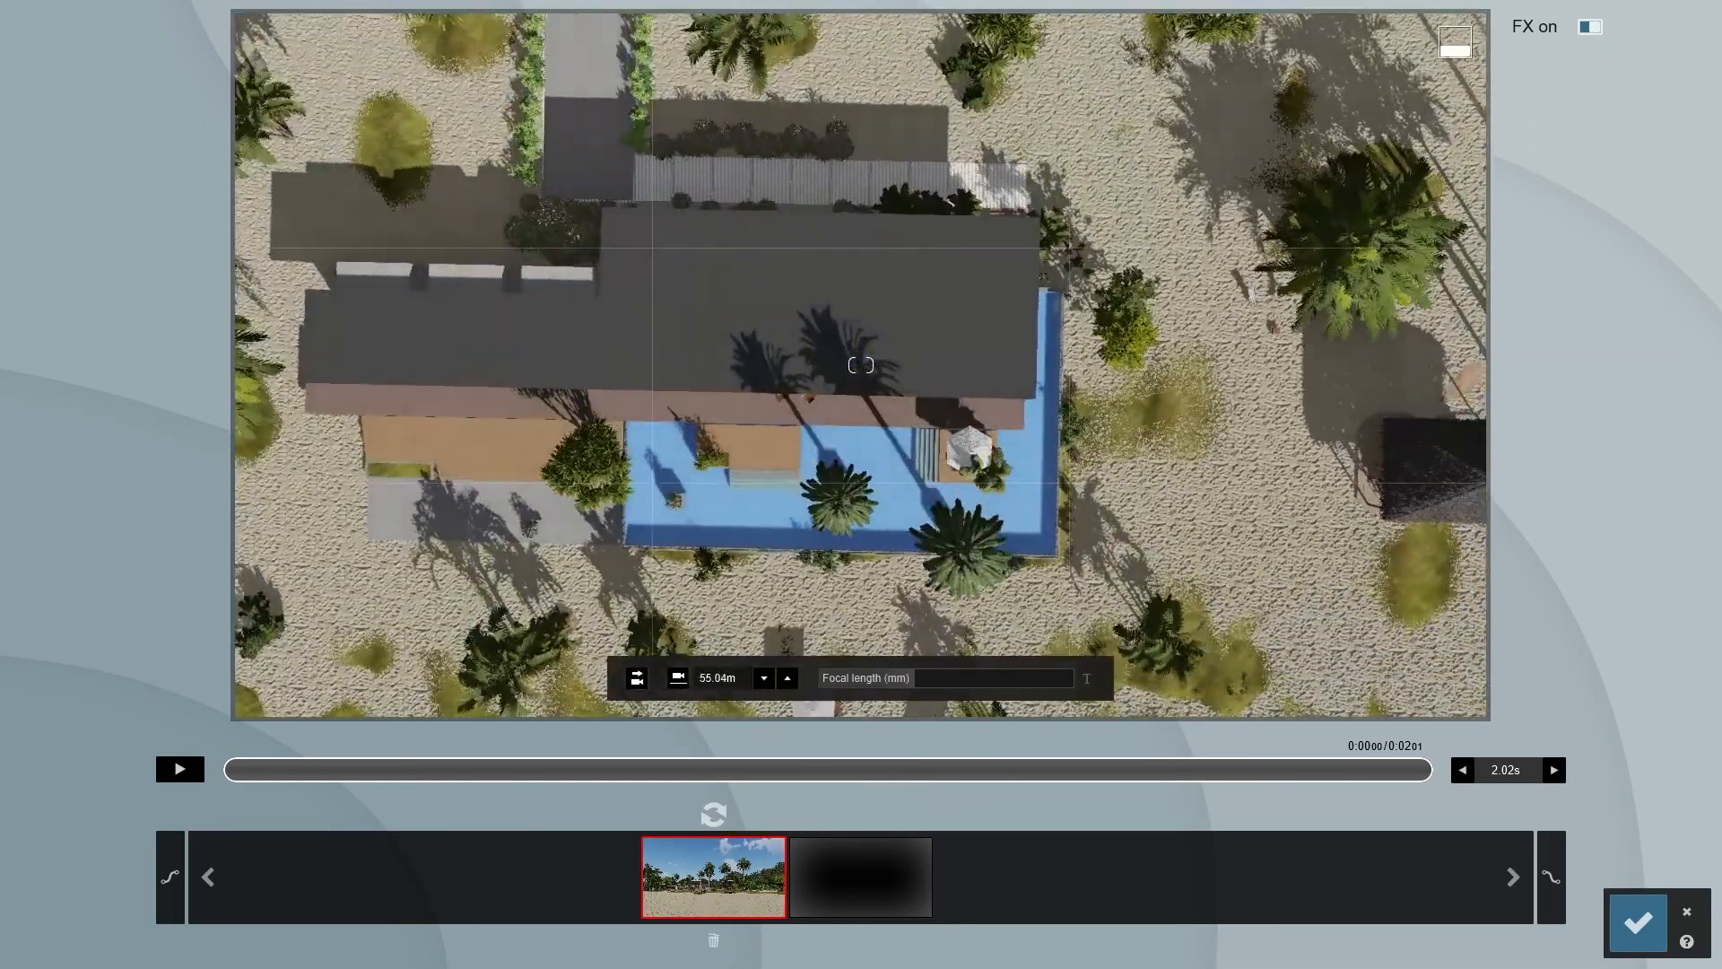
scroll(832, 366, up, 5)
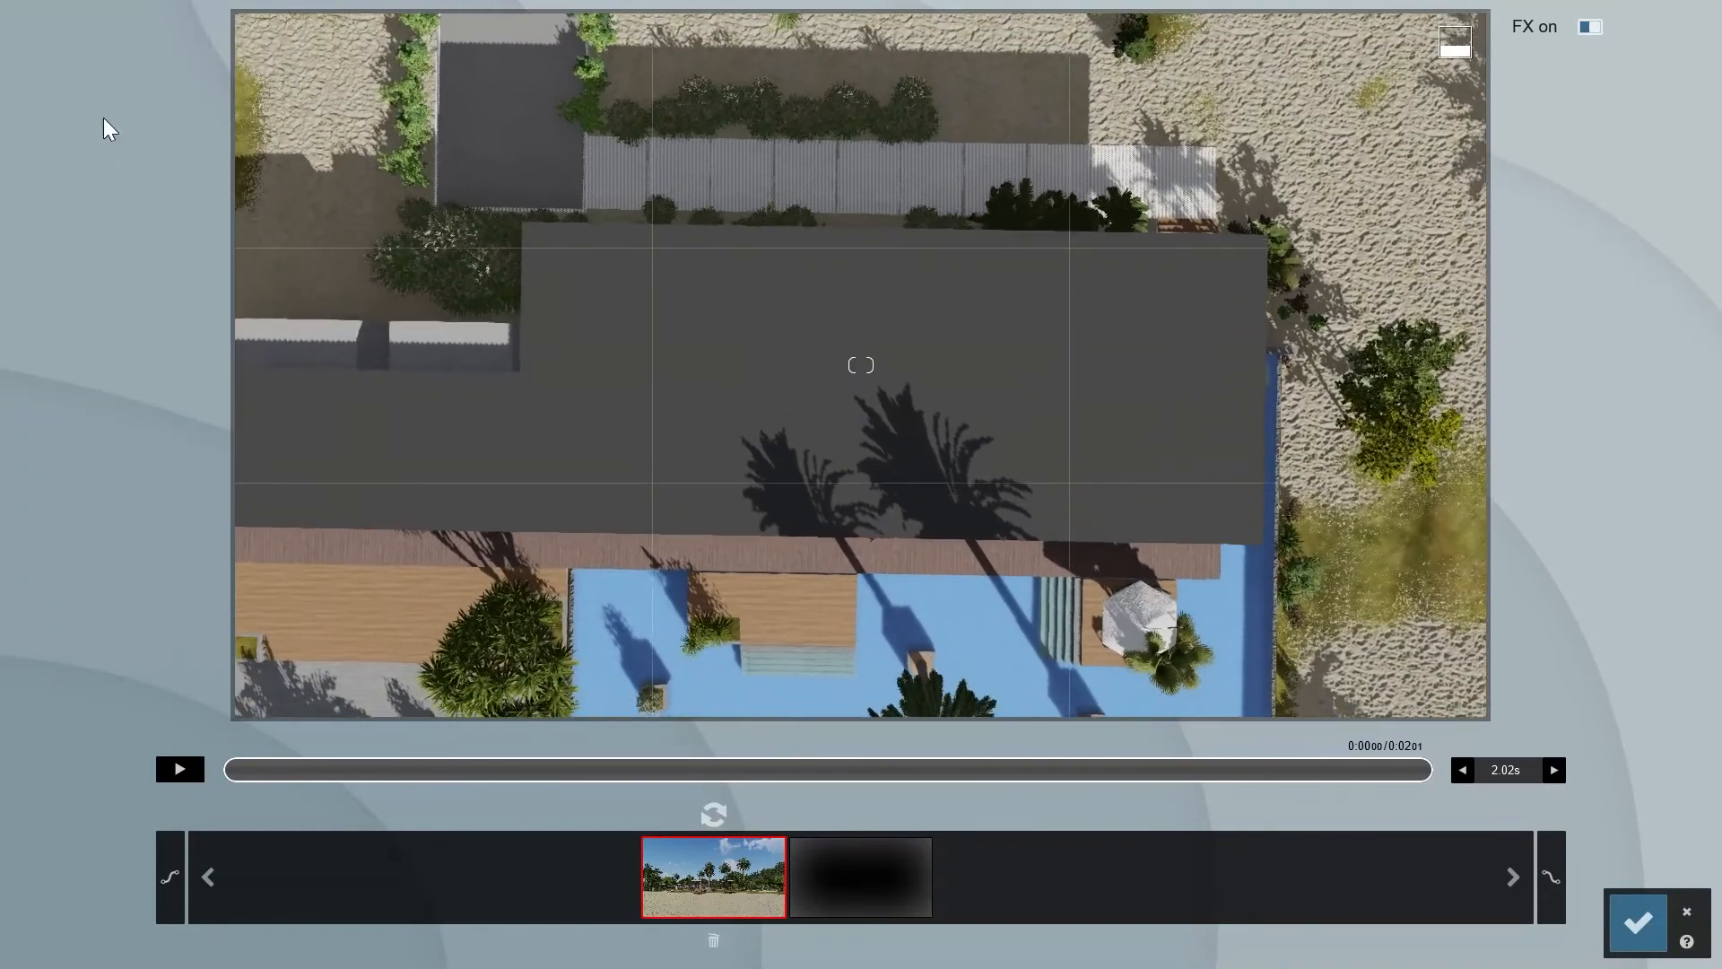
click(713, 813)
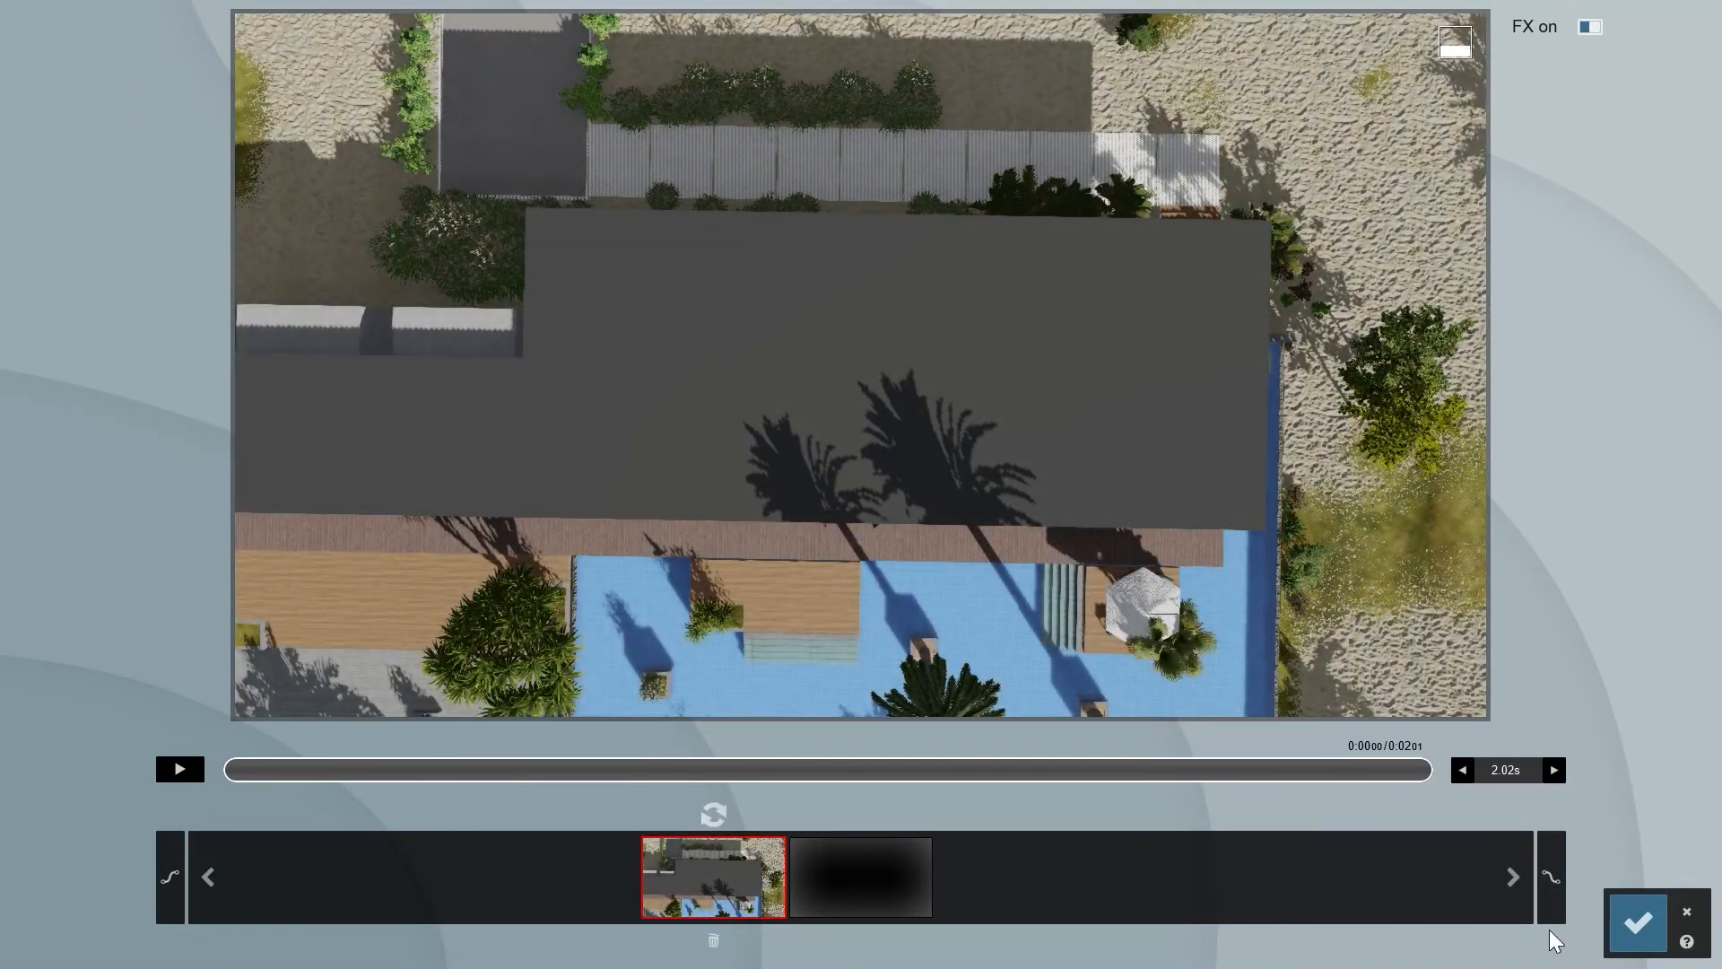
Save the clip, then add the Orthographic View effect to clip 7 and enable it
click(1636, 923)
click(27, 146)
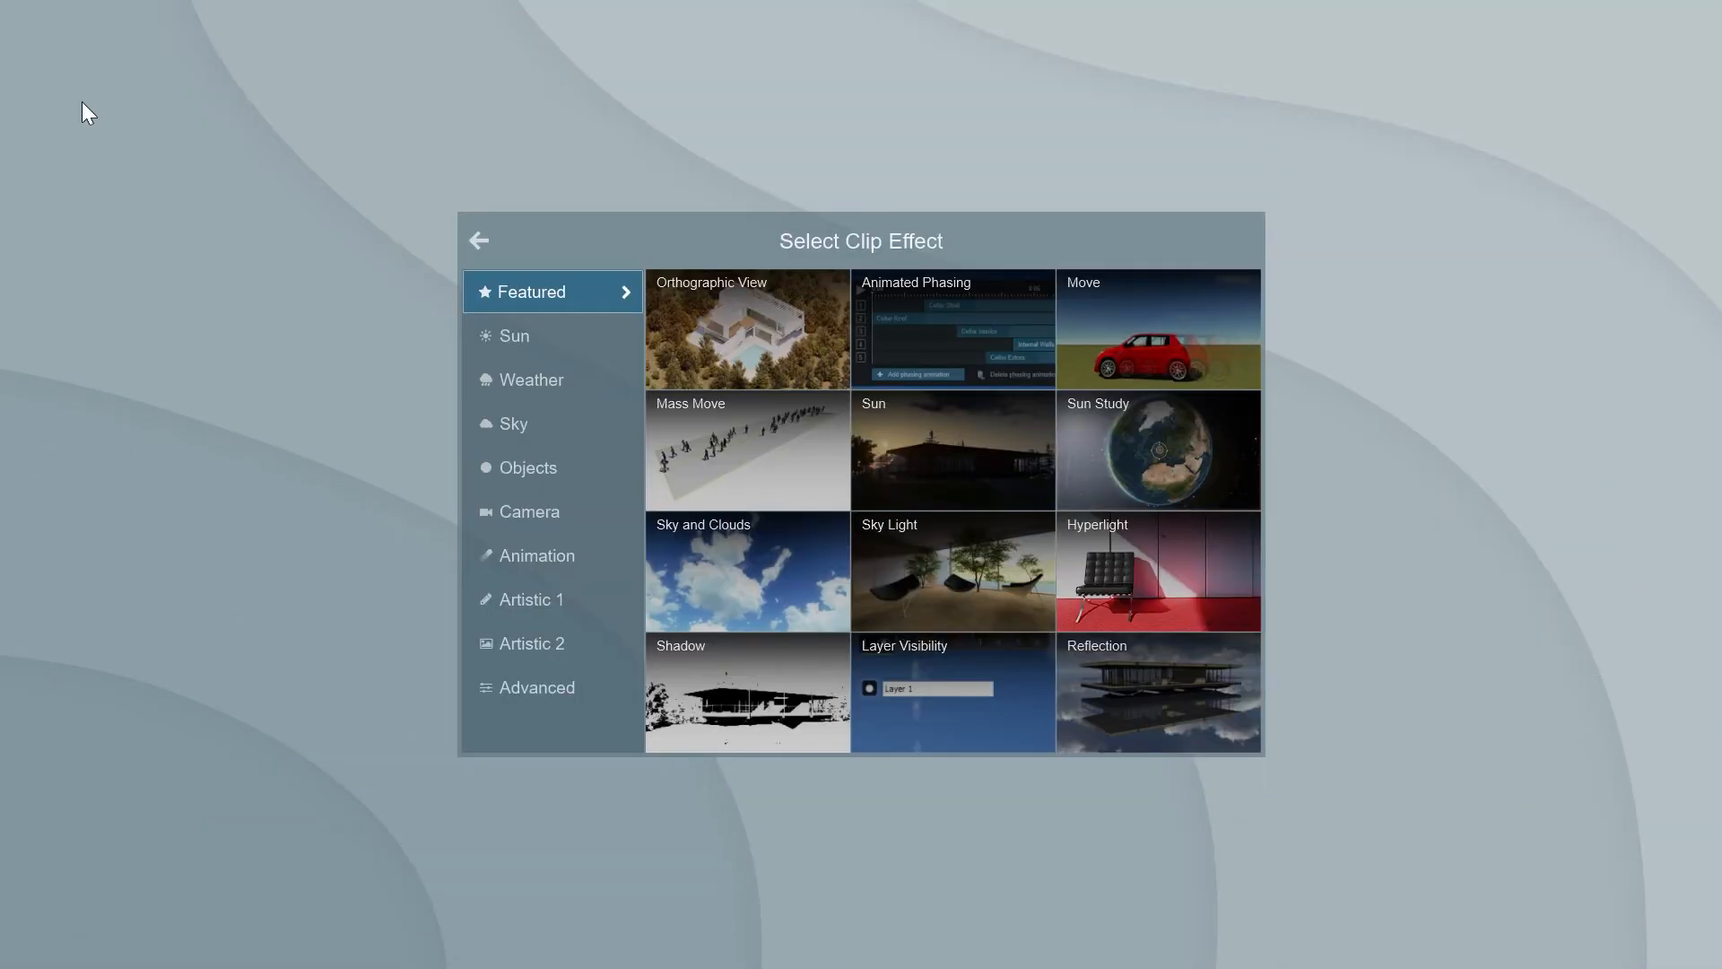
click(723, 330)
click(273, 226)
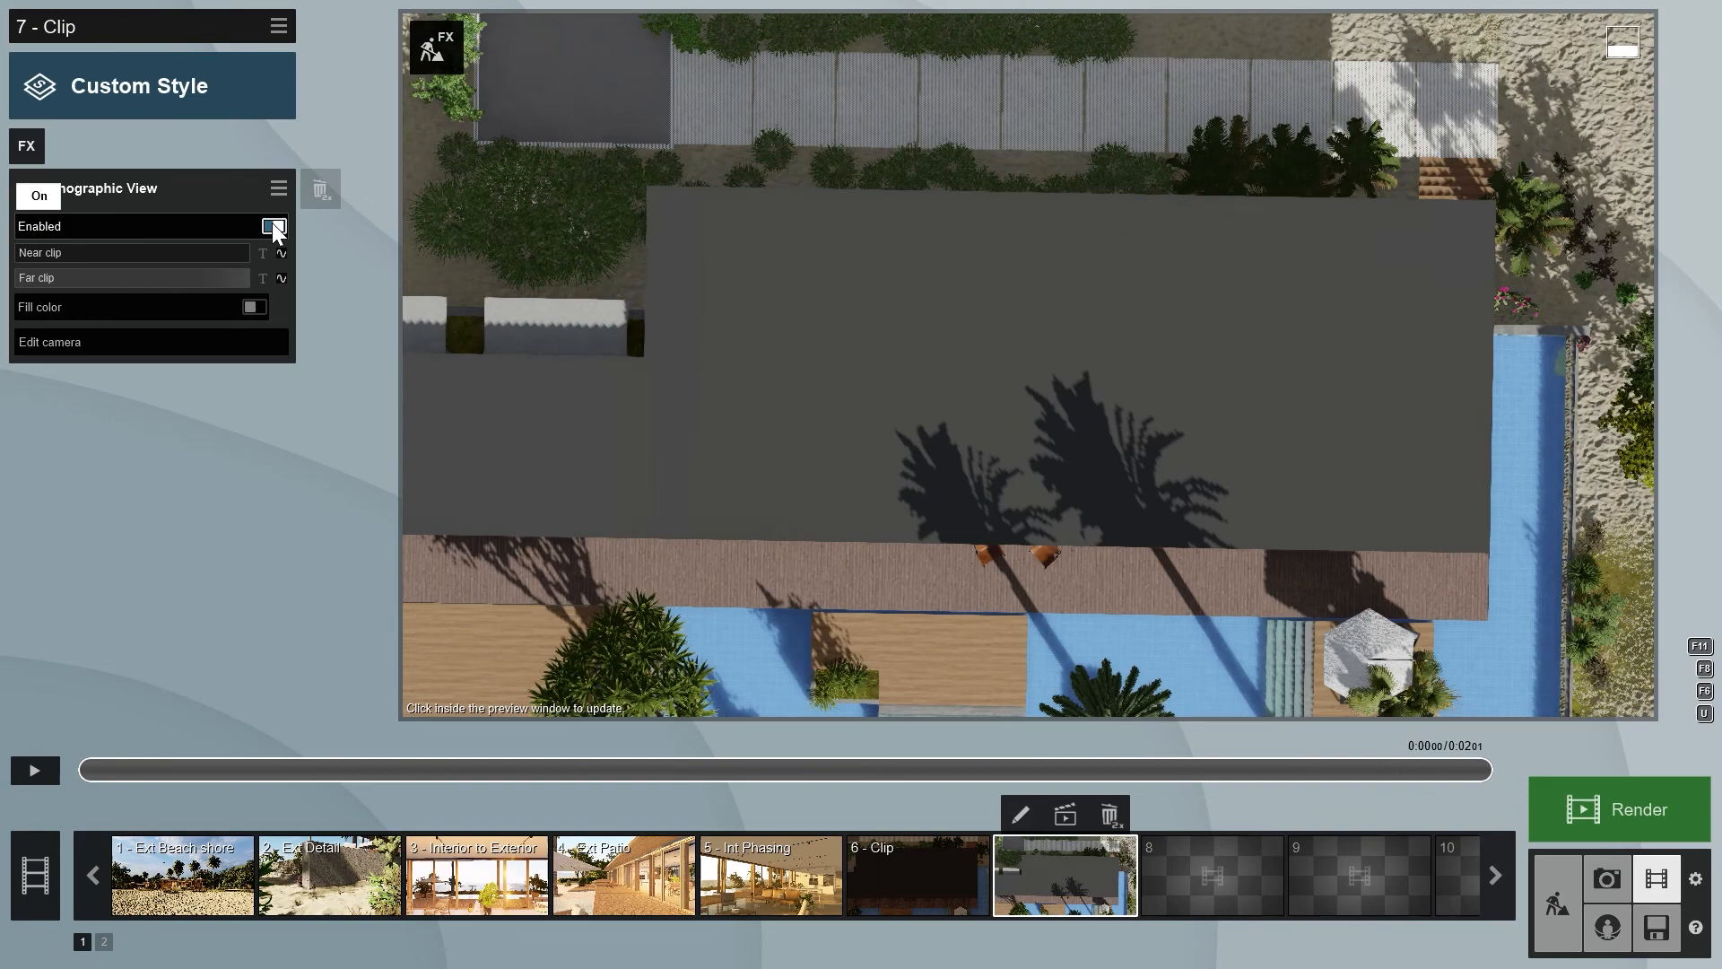
Set the clip camera's pitch to 90°, zoom in on the roof, update the first keyframe, add an identical second one and save
click(1020, 815)
mouse_move(844, 687)
drag(844, 687, 1061, 688)
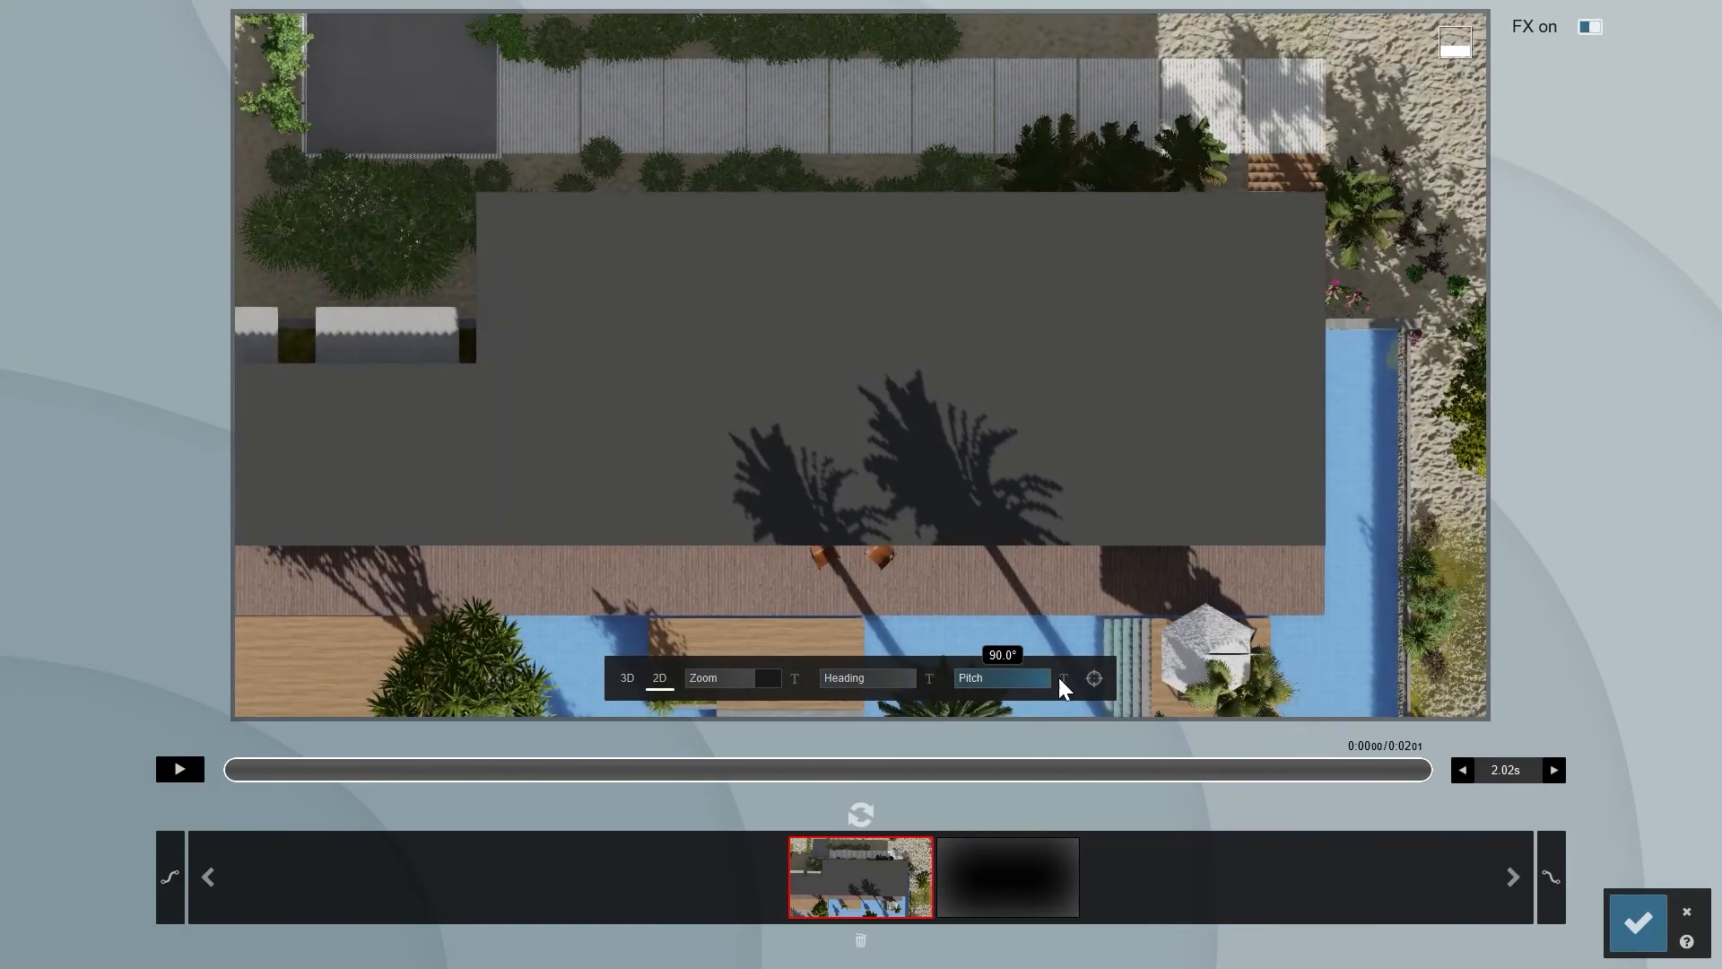
shift+drag(760, 682, 708, 685)
click(861, 814)
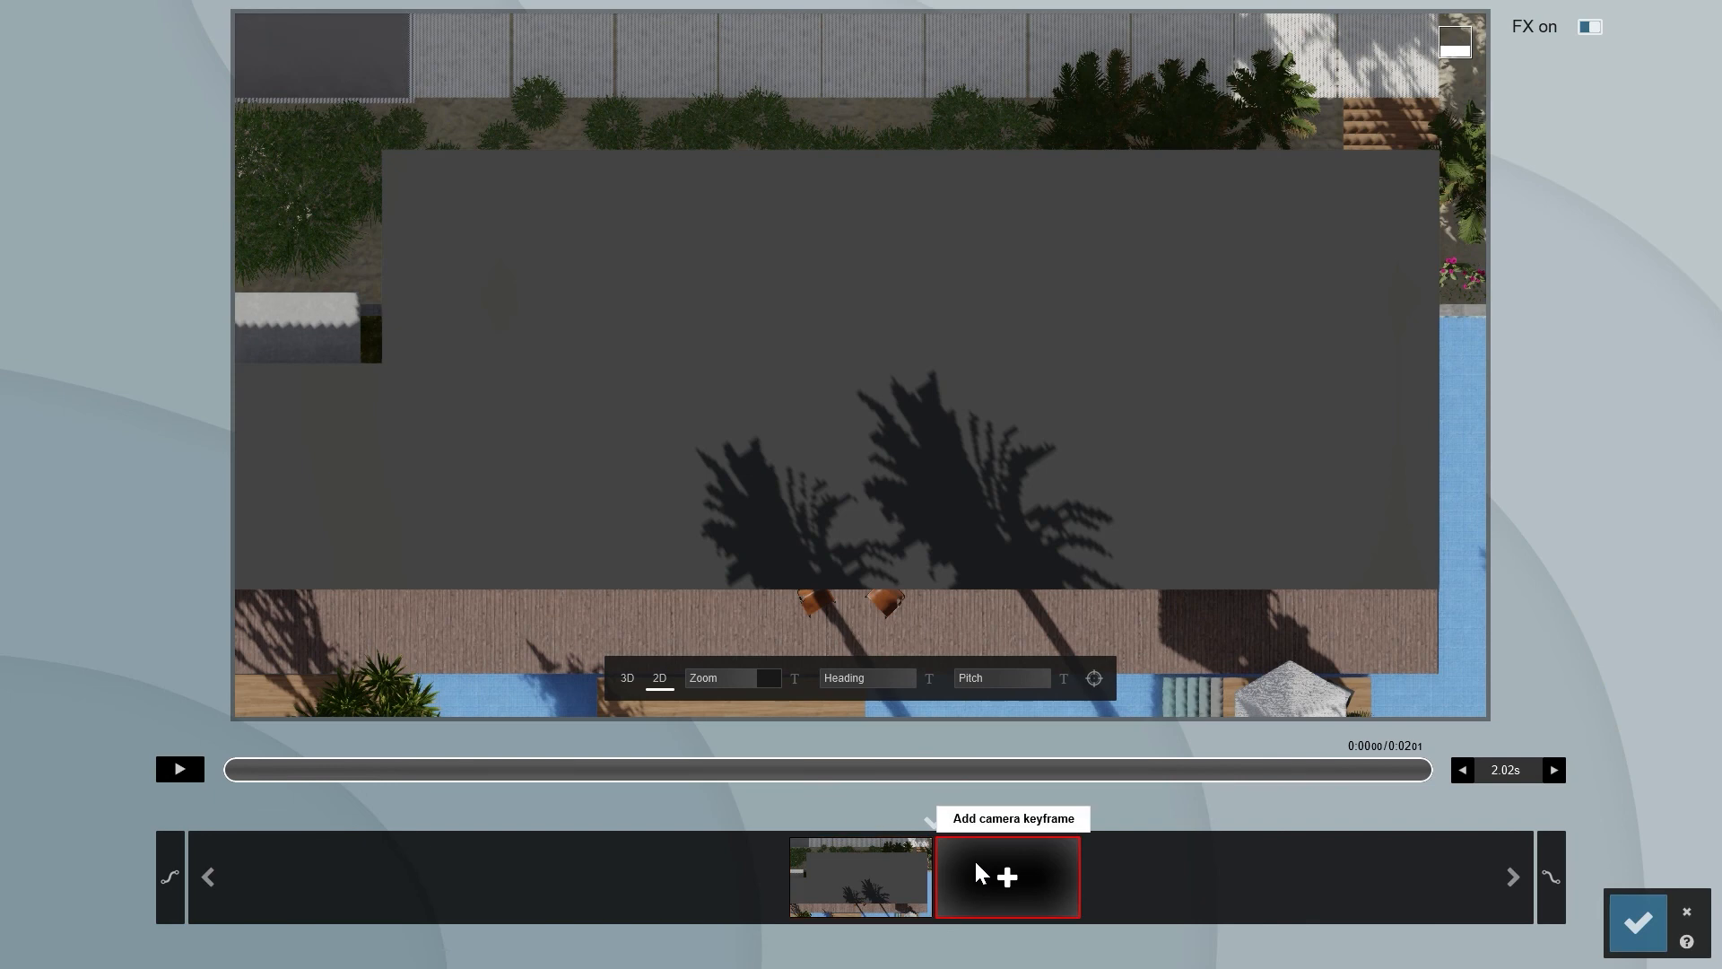
click(1006, 879)
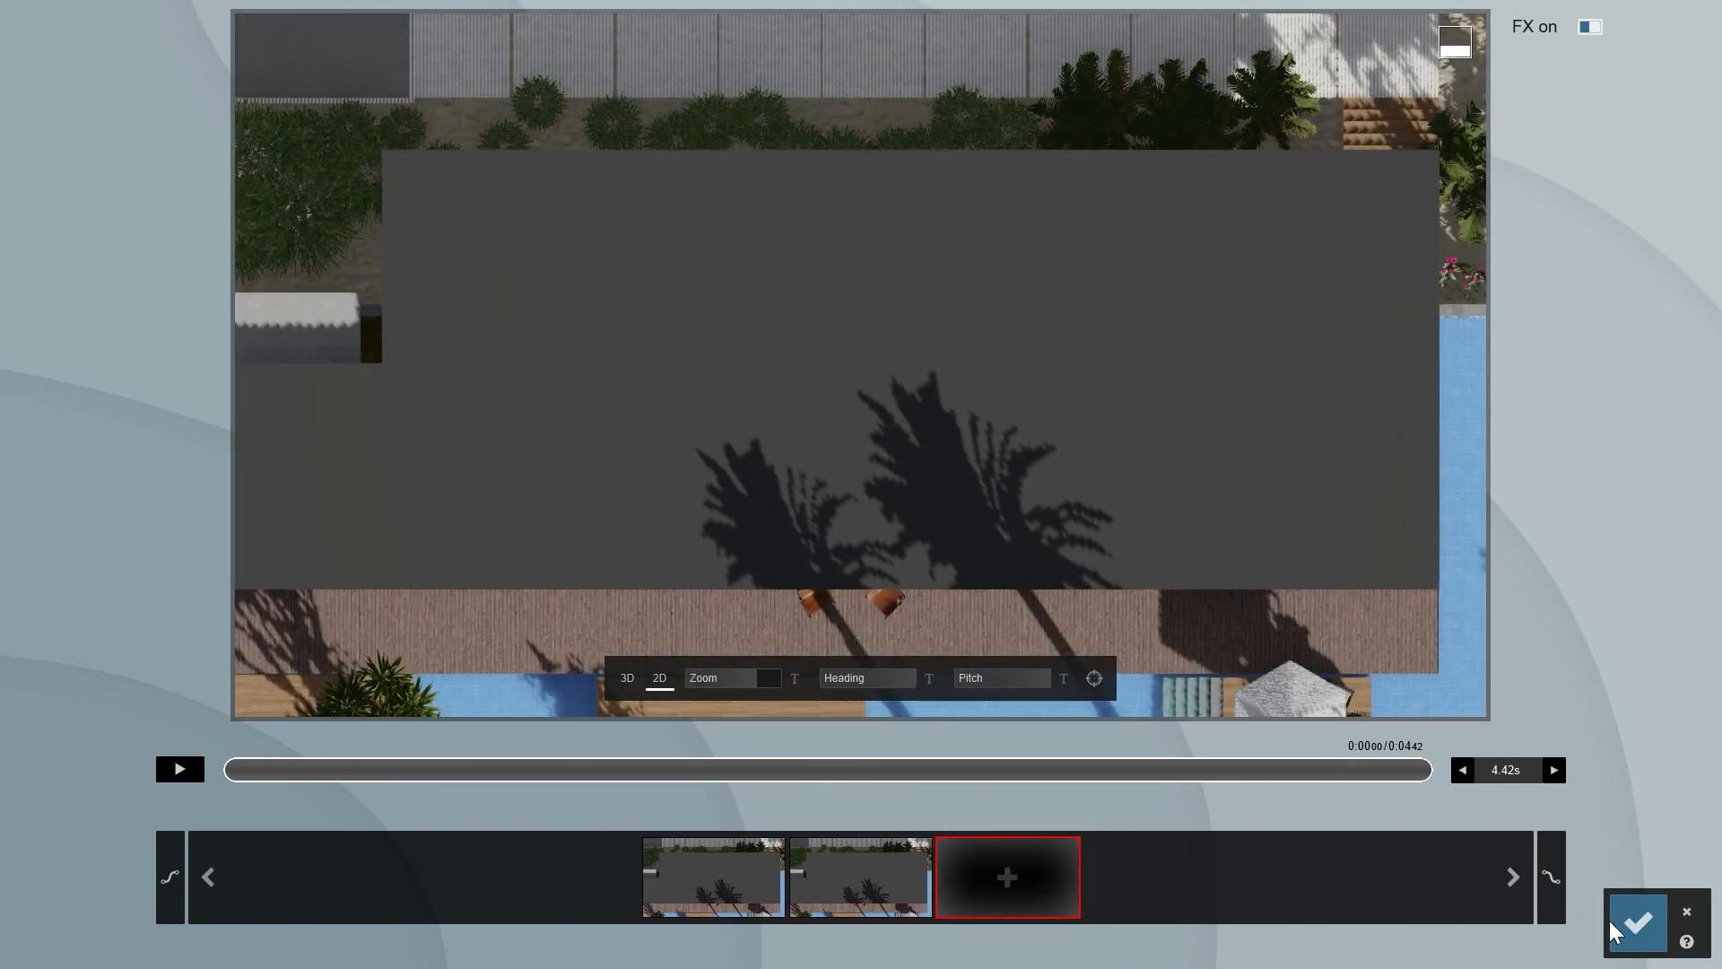
click(1620, 924)
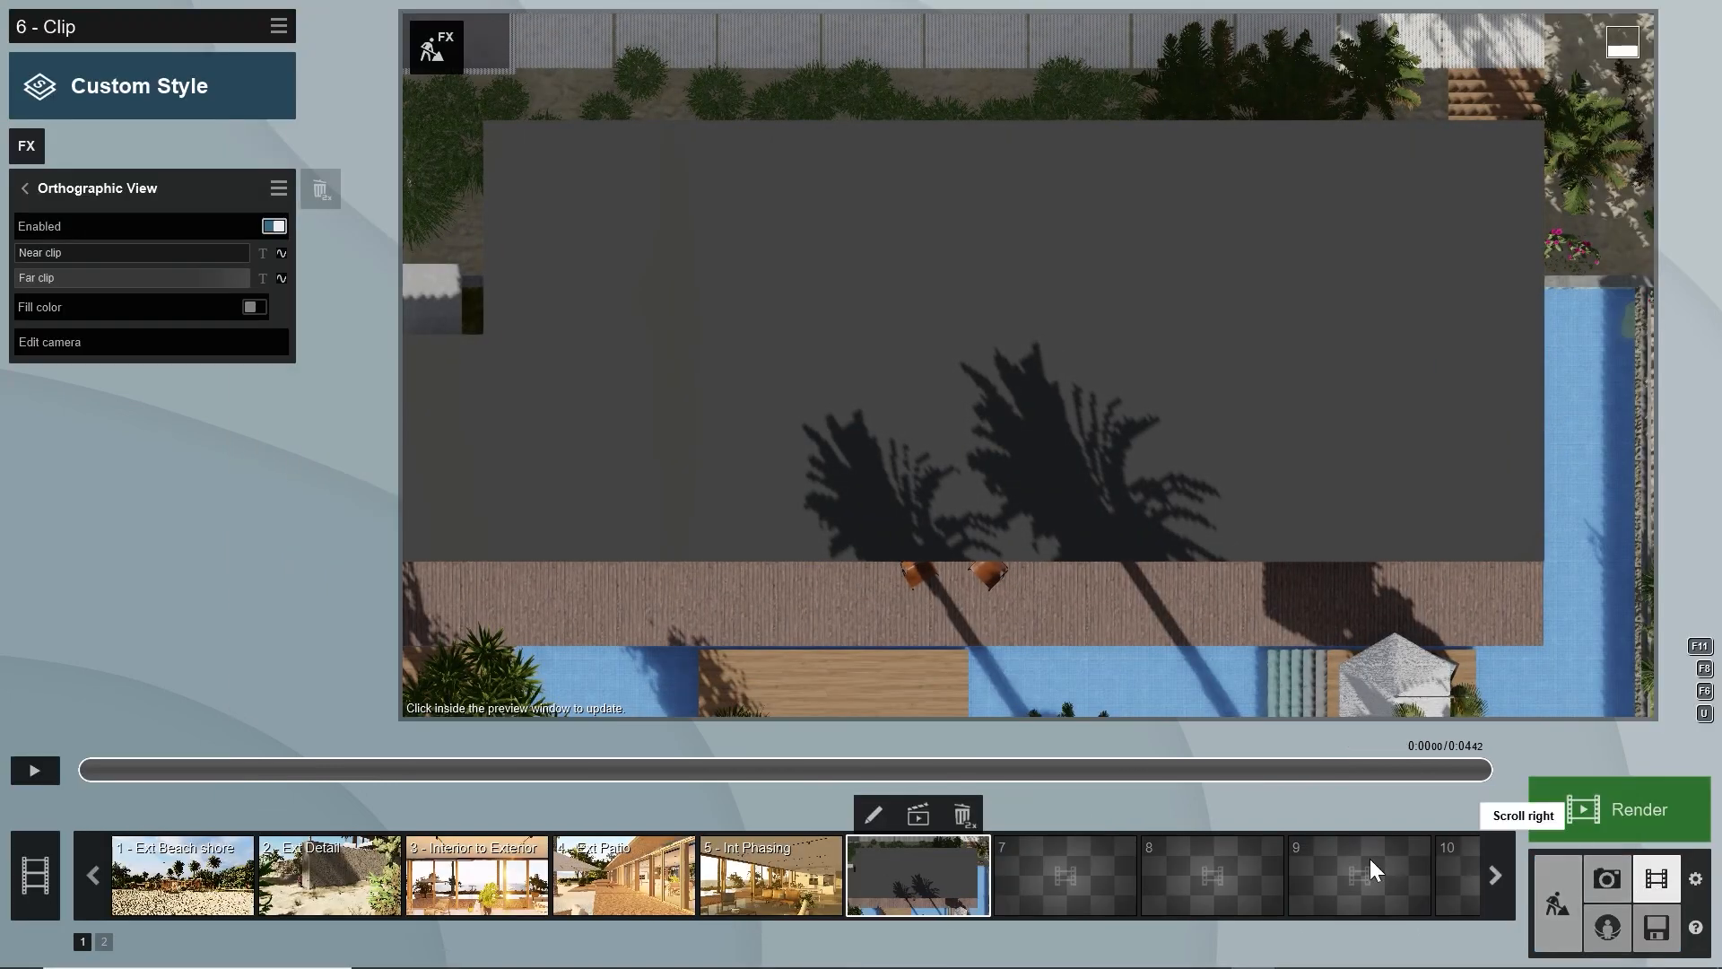
Add a near clip keyframe close to the start of the clip that keeps the roof intact
click(85, 770)
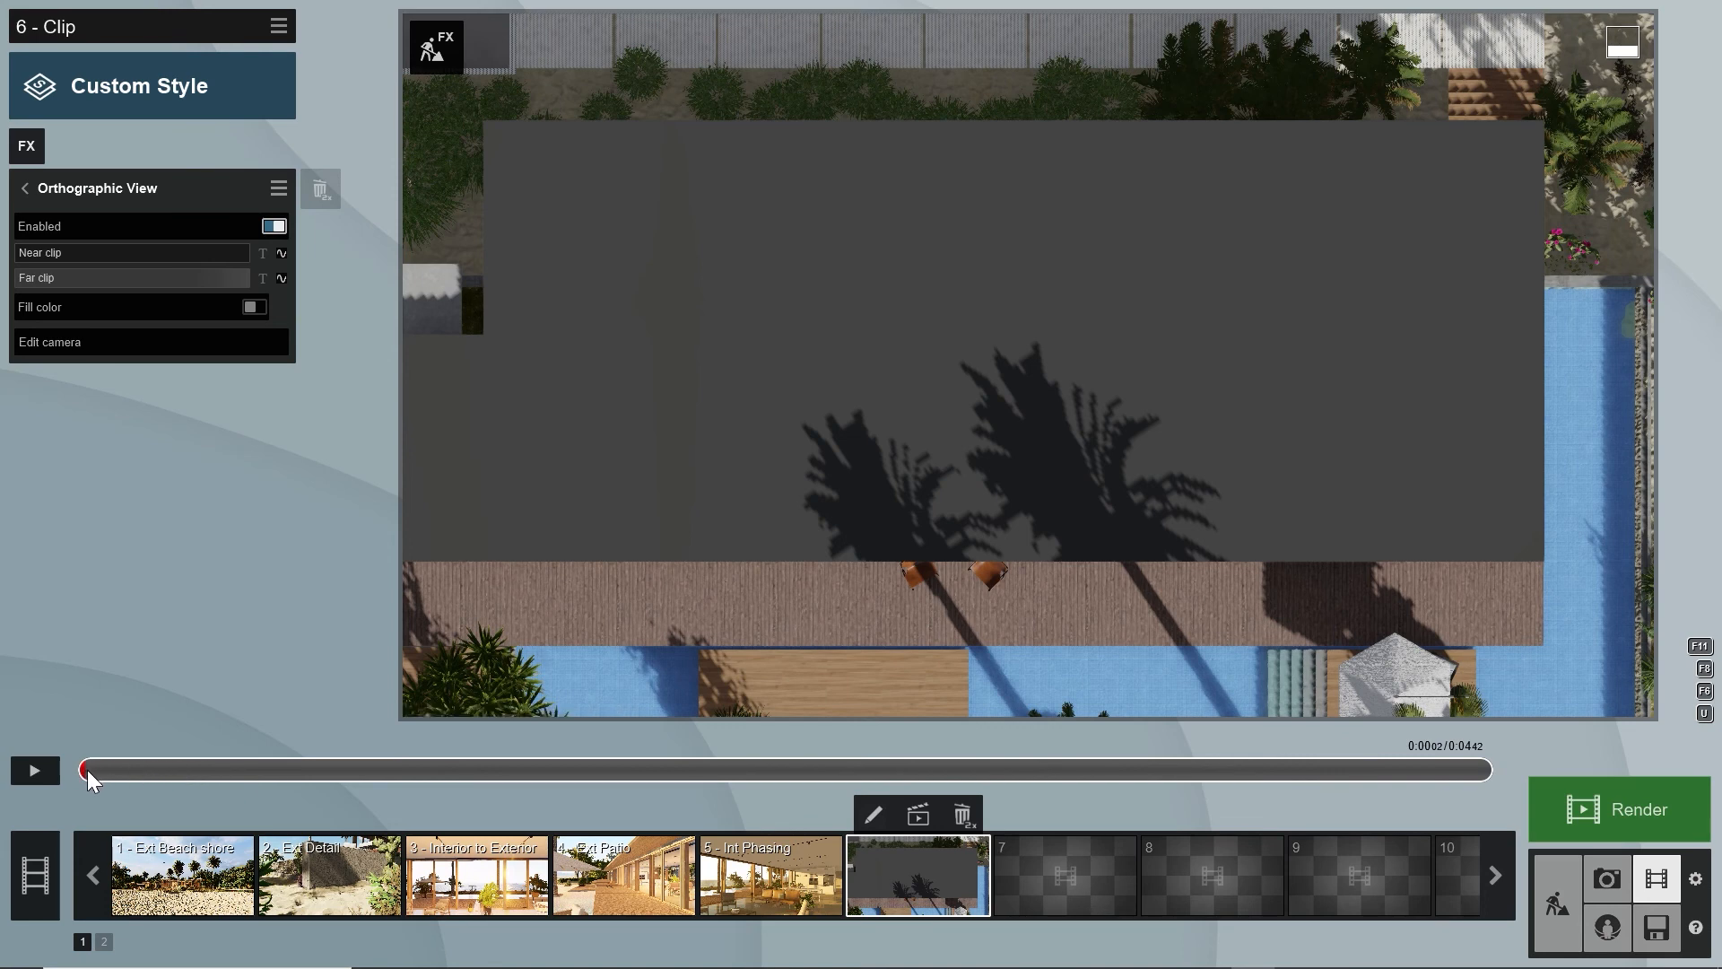
drag(105, 771, 106, 772)
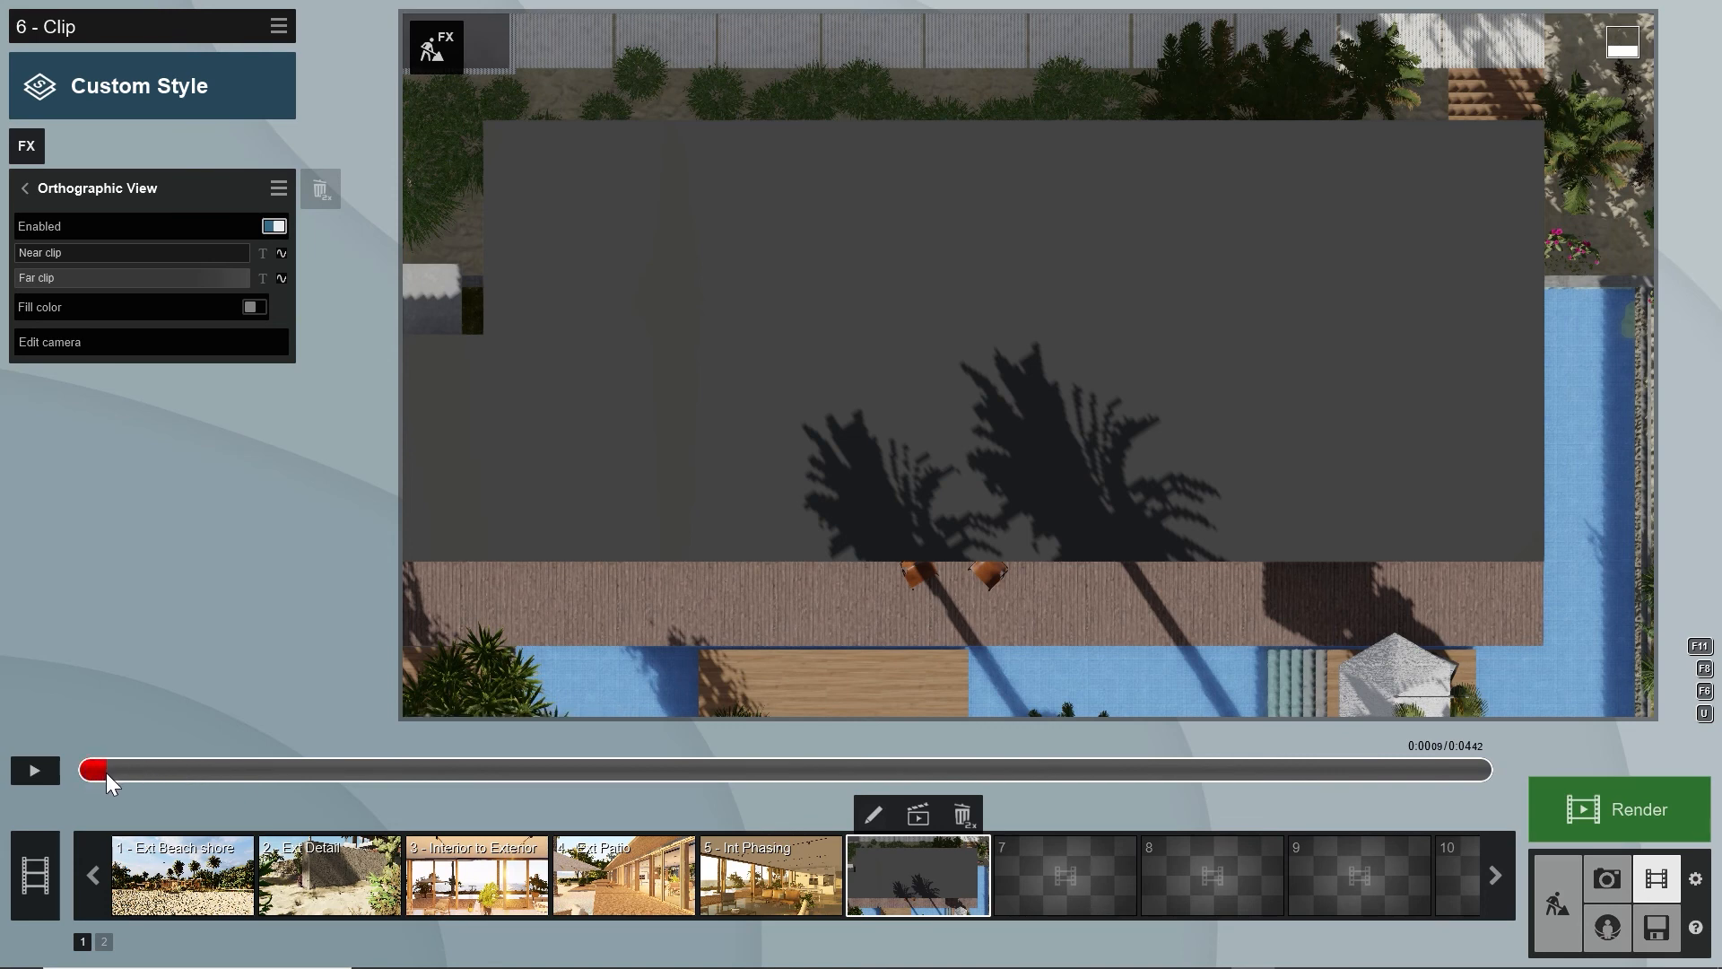
click(282, 254)
drag(28, 254, 5, 280)
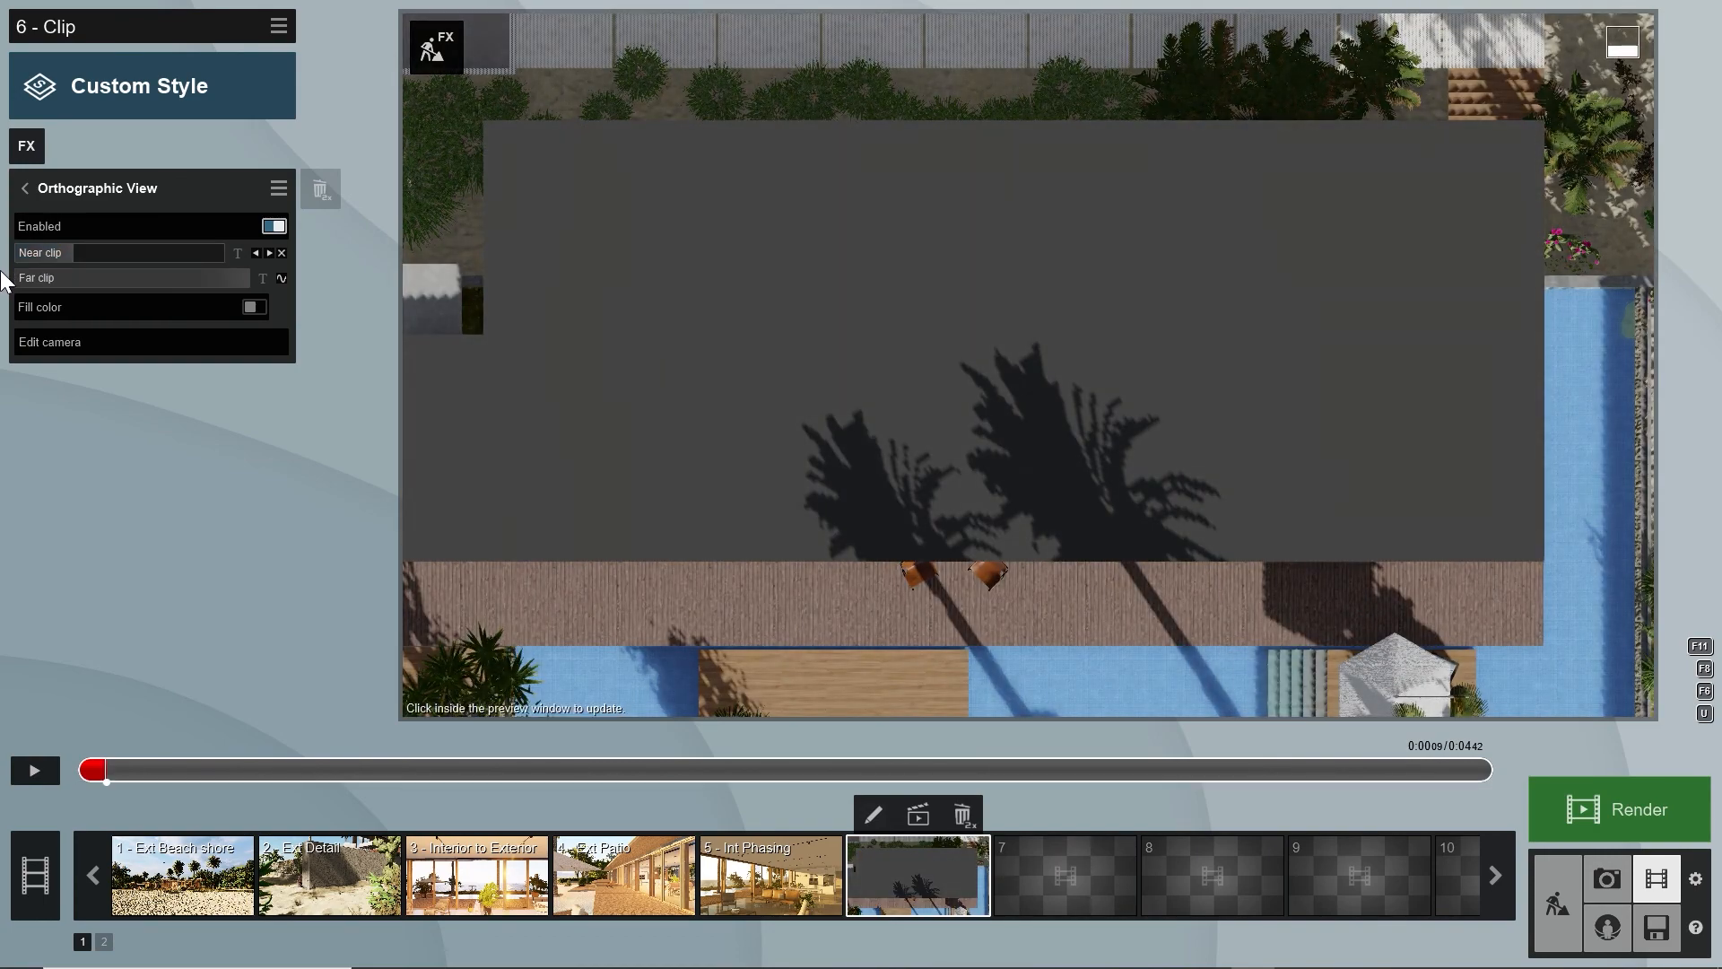
Add a near clip keyframe at 0:02.00 that cuts away the roof to expose the interior, and play the clip
drag(109, 769, 203, 772)
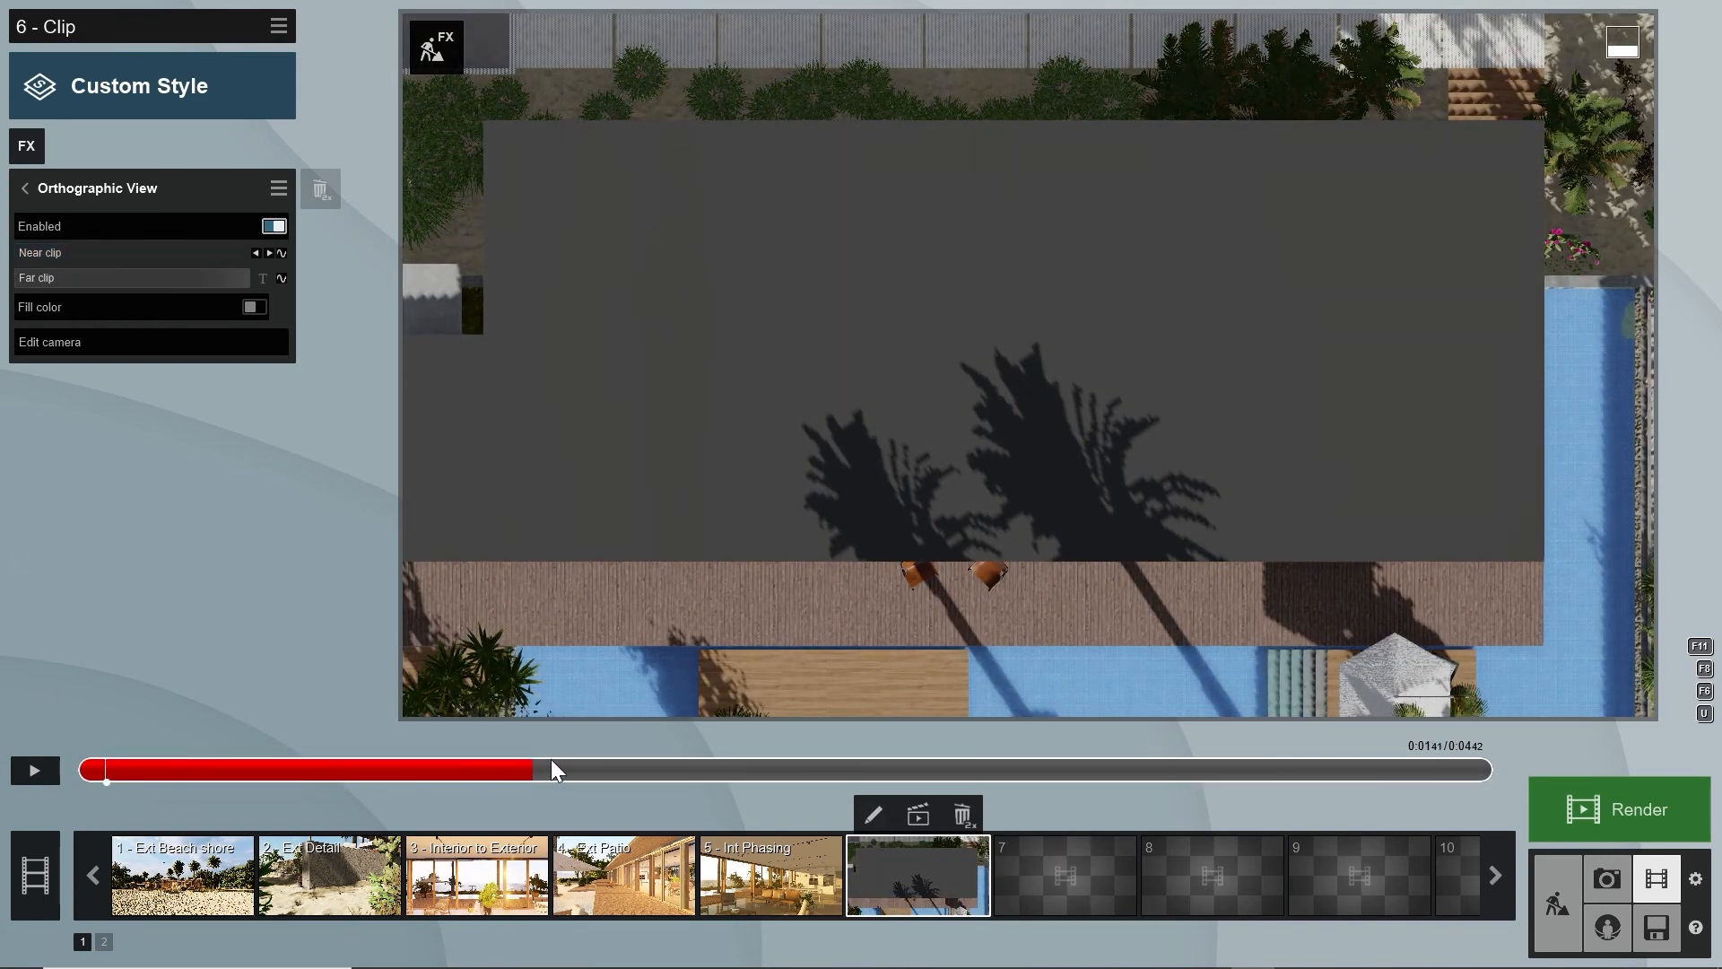
drag(605, 760, 725, 762)
click(283, 253)
drag(216, 252, 127, 253)
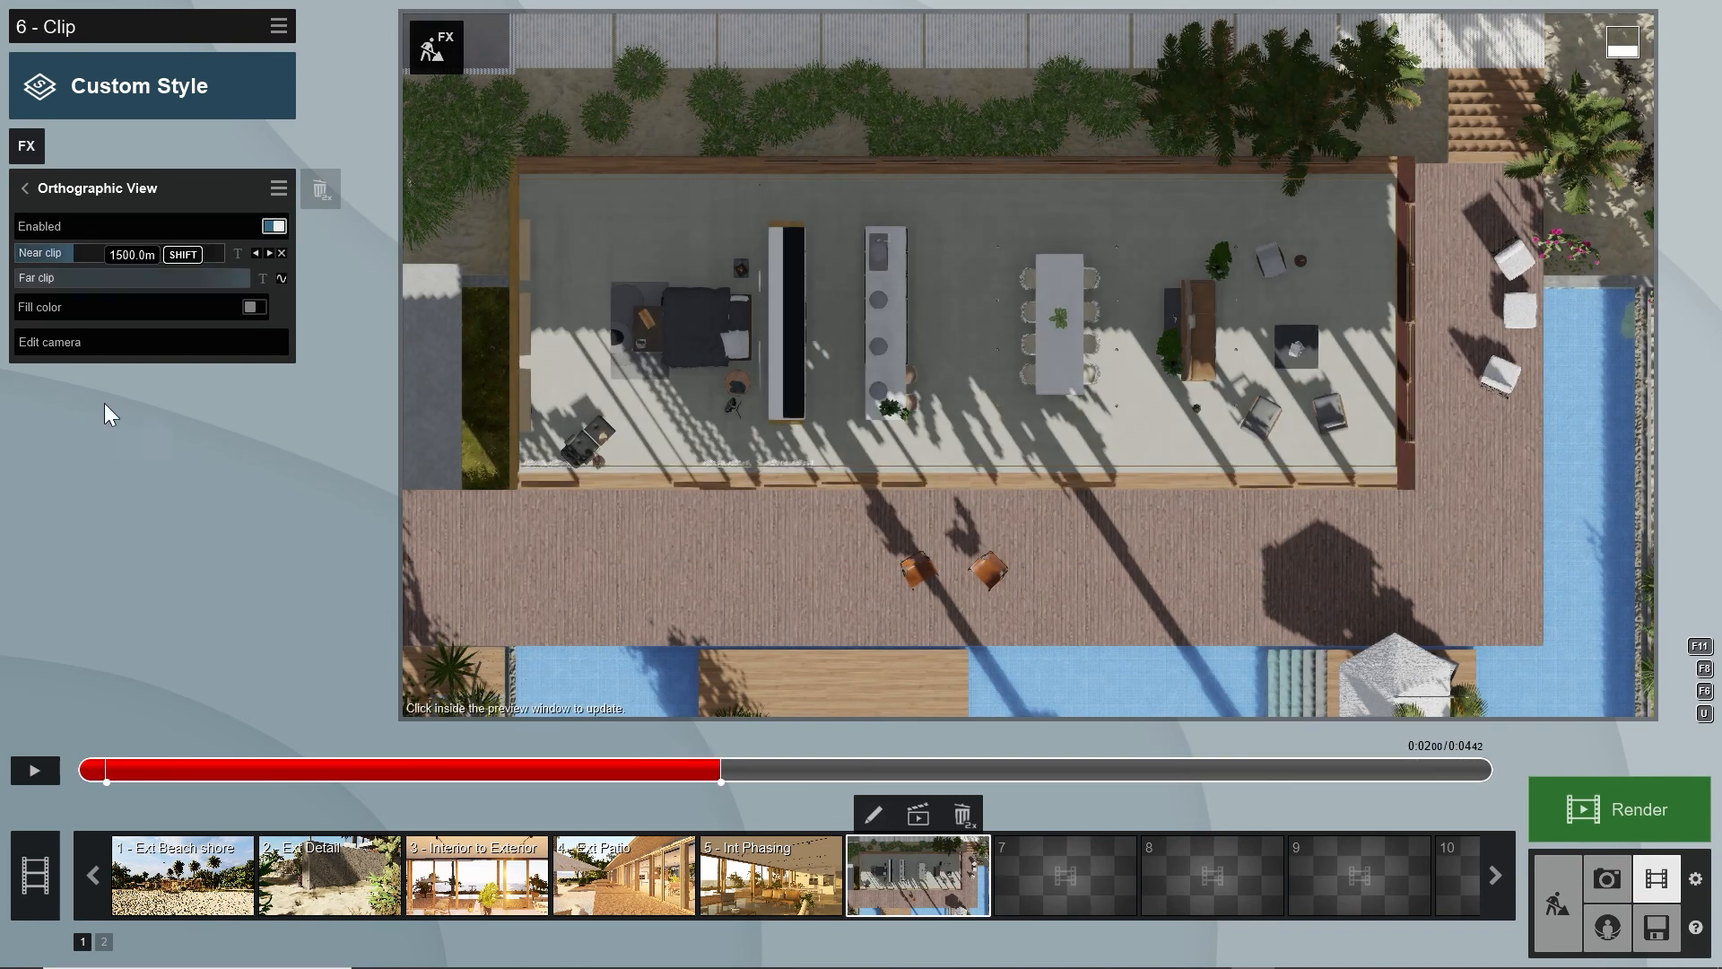
click(34, 770)
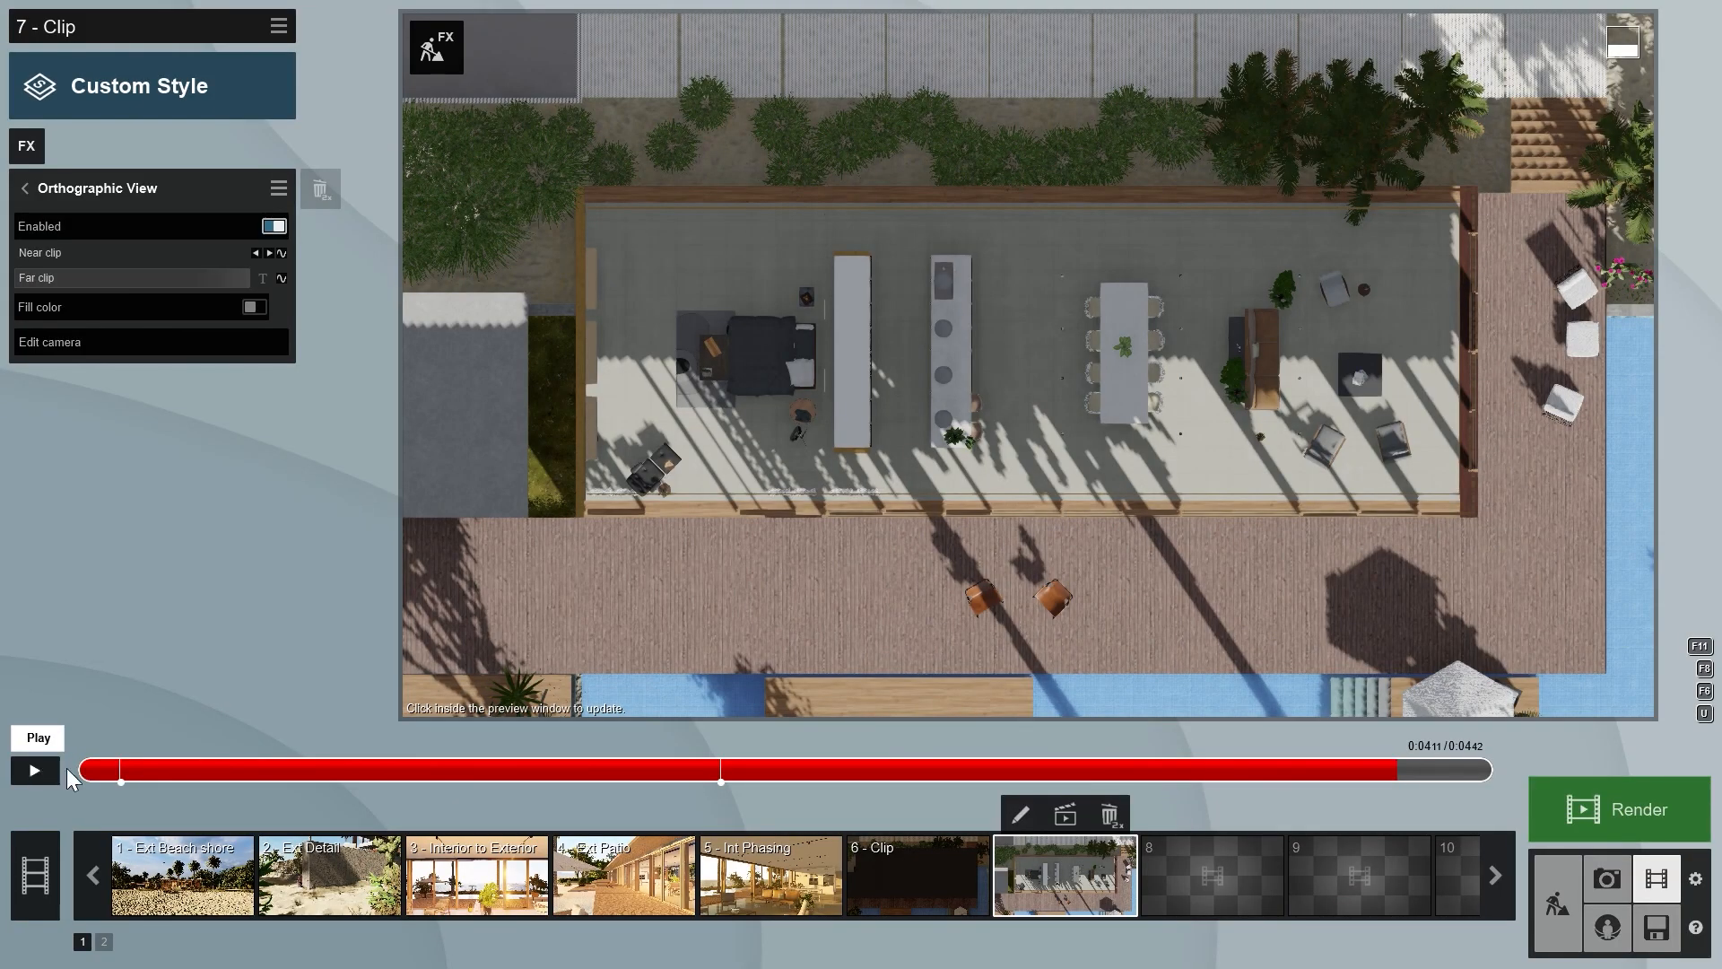
Extend clip 7 with camera keyframes panned across to the other wing of the house, and save the clip
click(1022, 813)
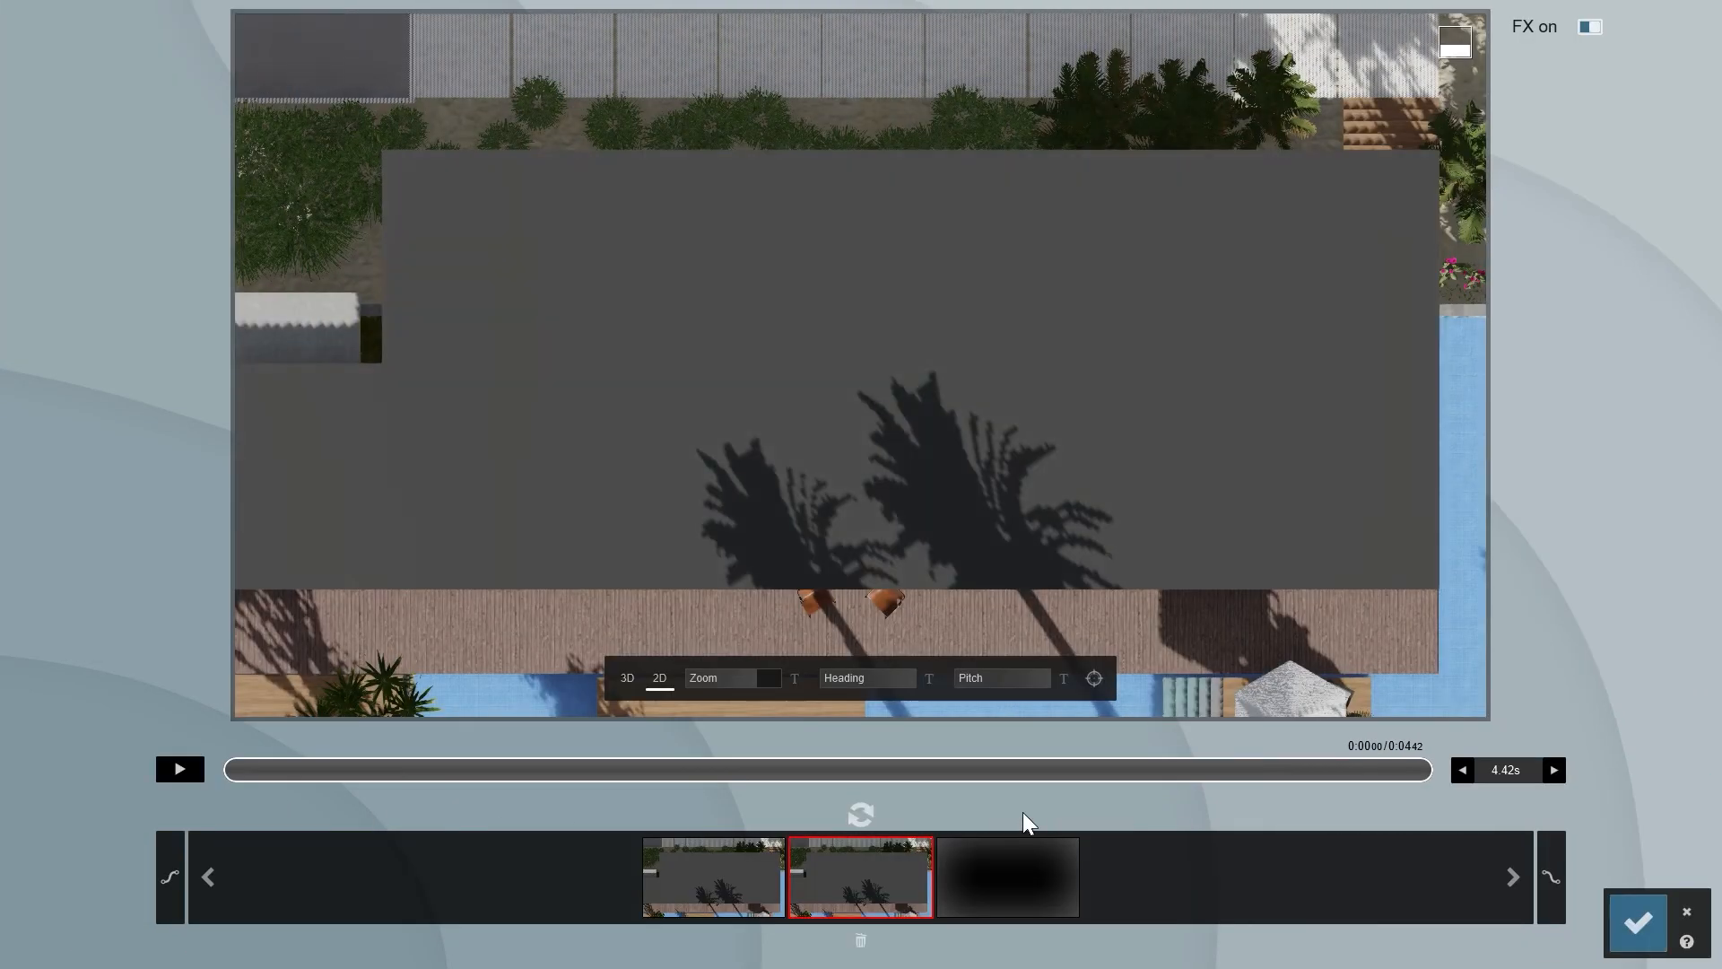
middle_drag(509, 504, 1179, 421)
click(1012, 879)
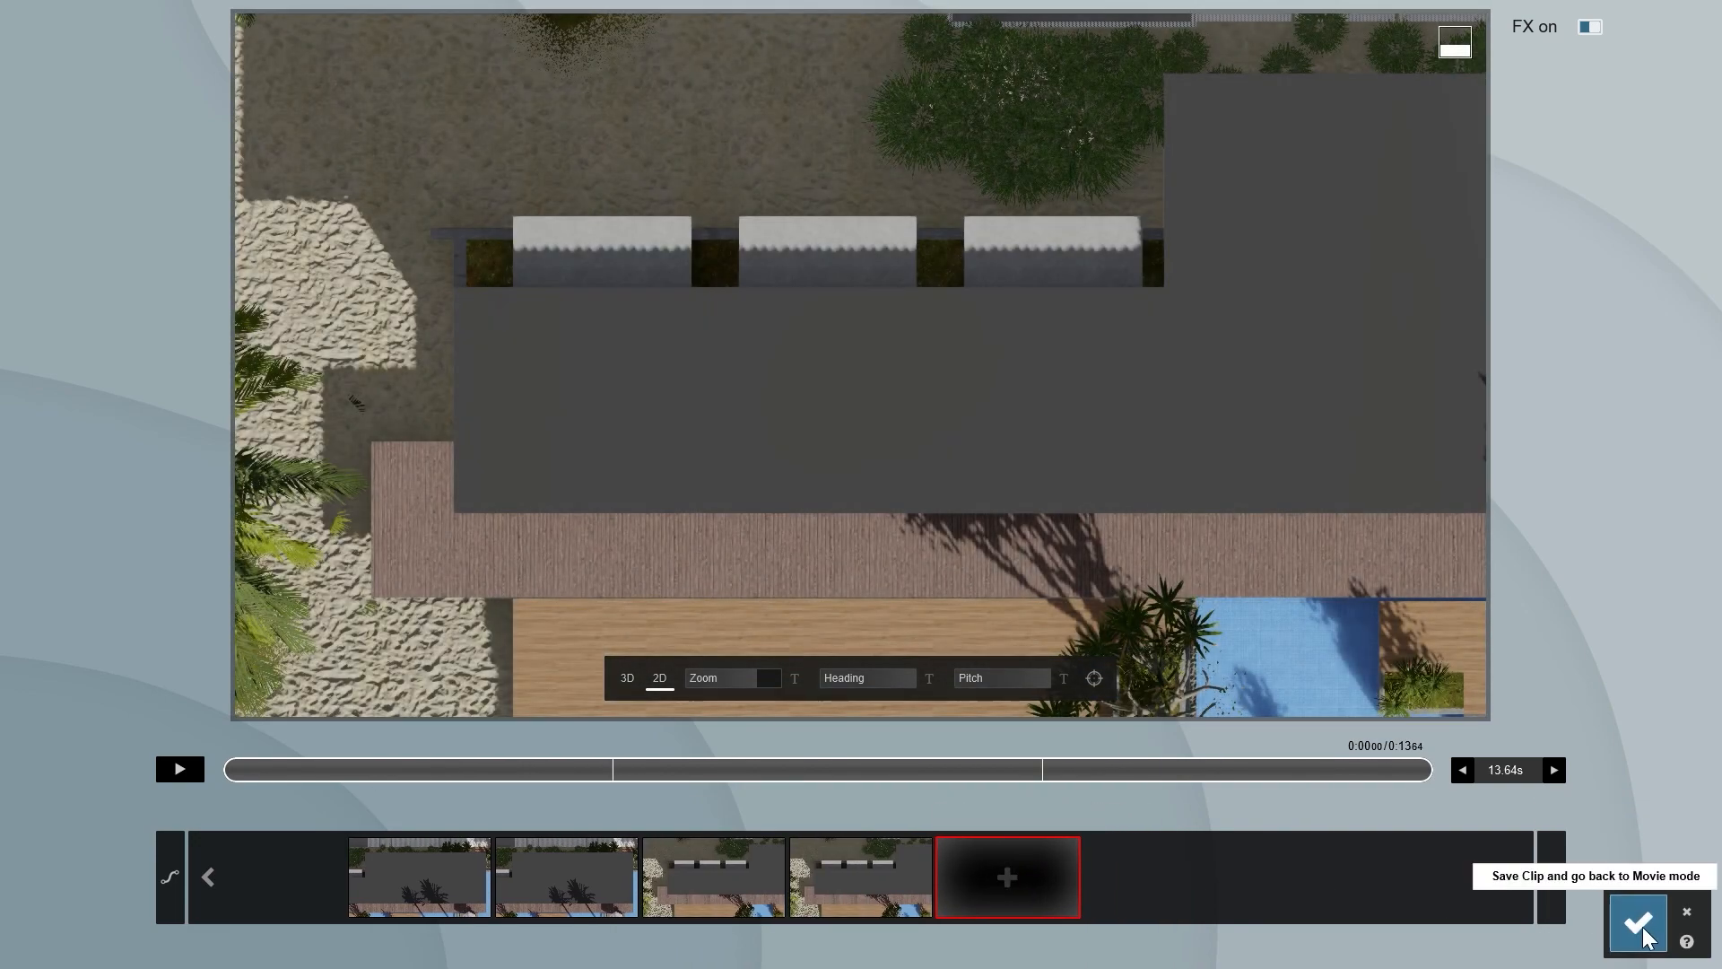
click(1638, 922)
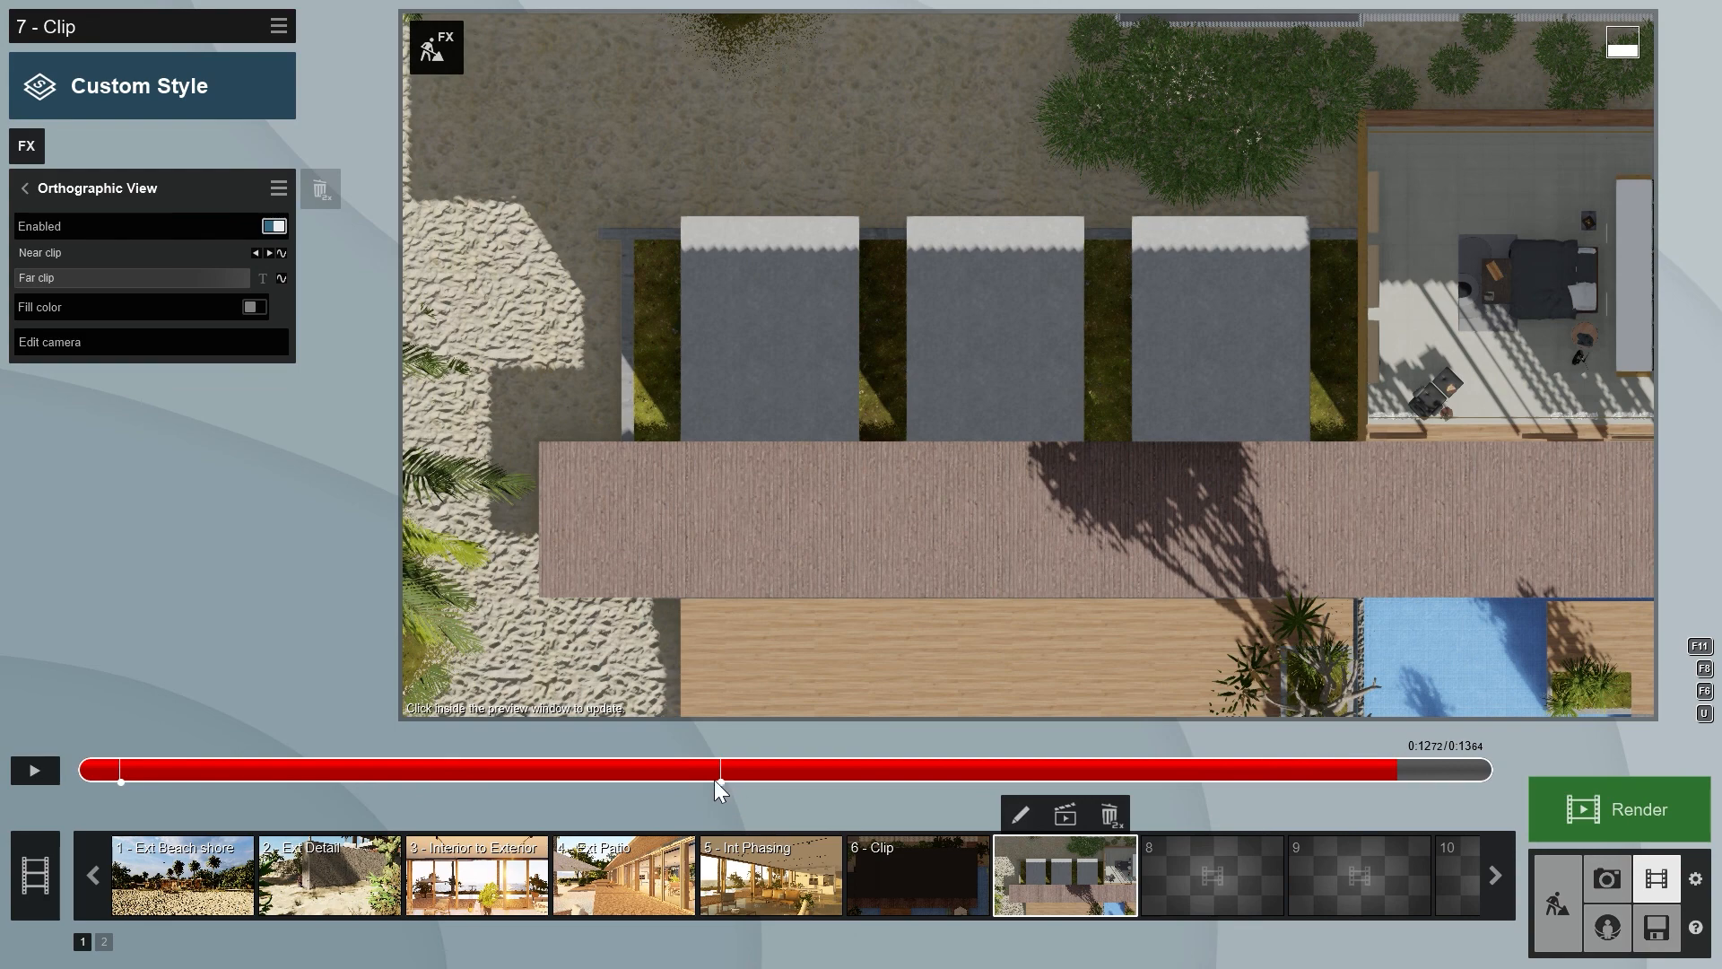
Delete both existing near clip keyframes from the clip's timeline
click(122, 780)
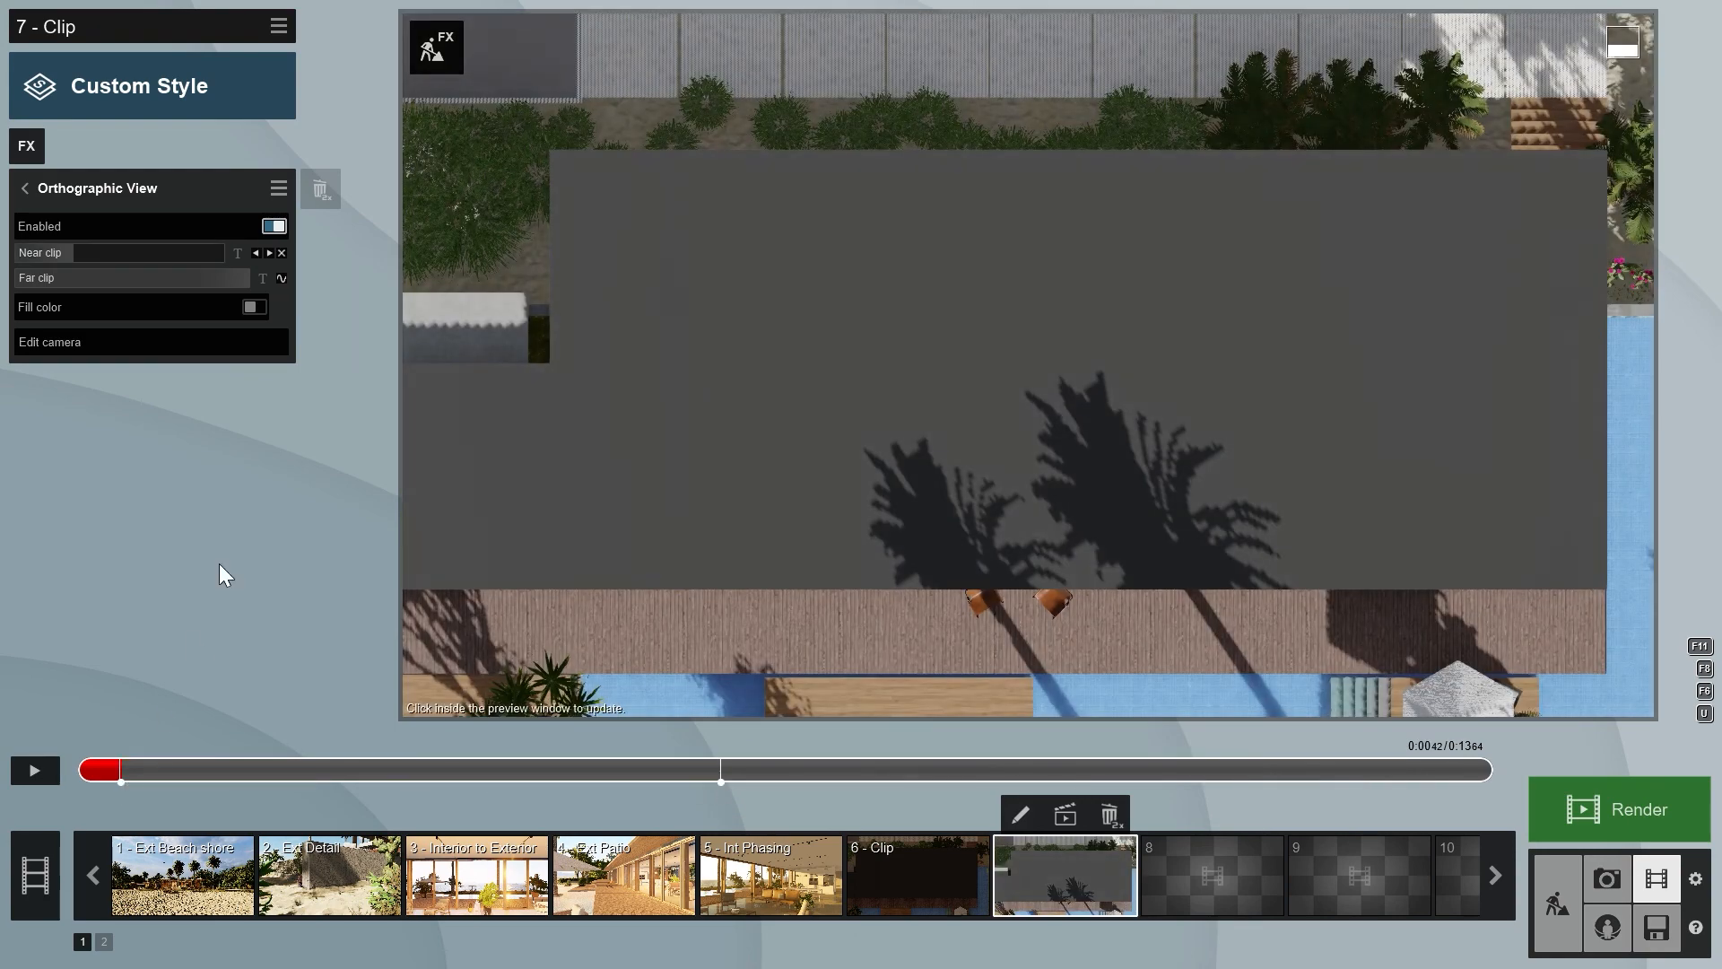
click(282, 253)
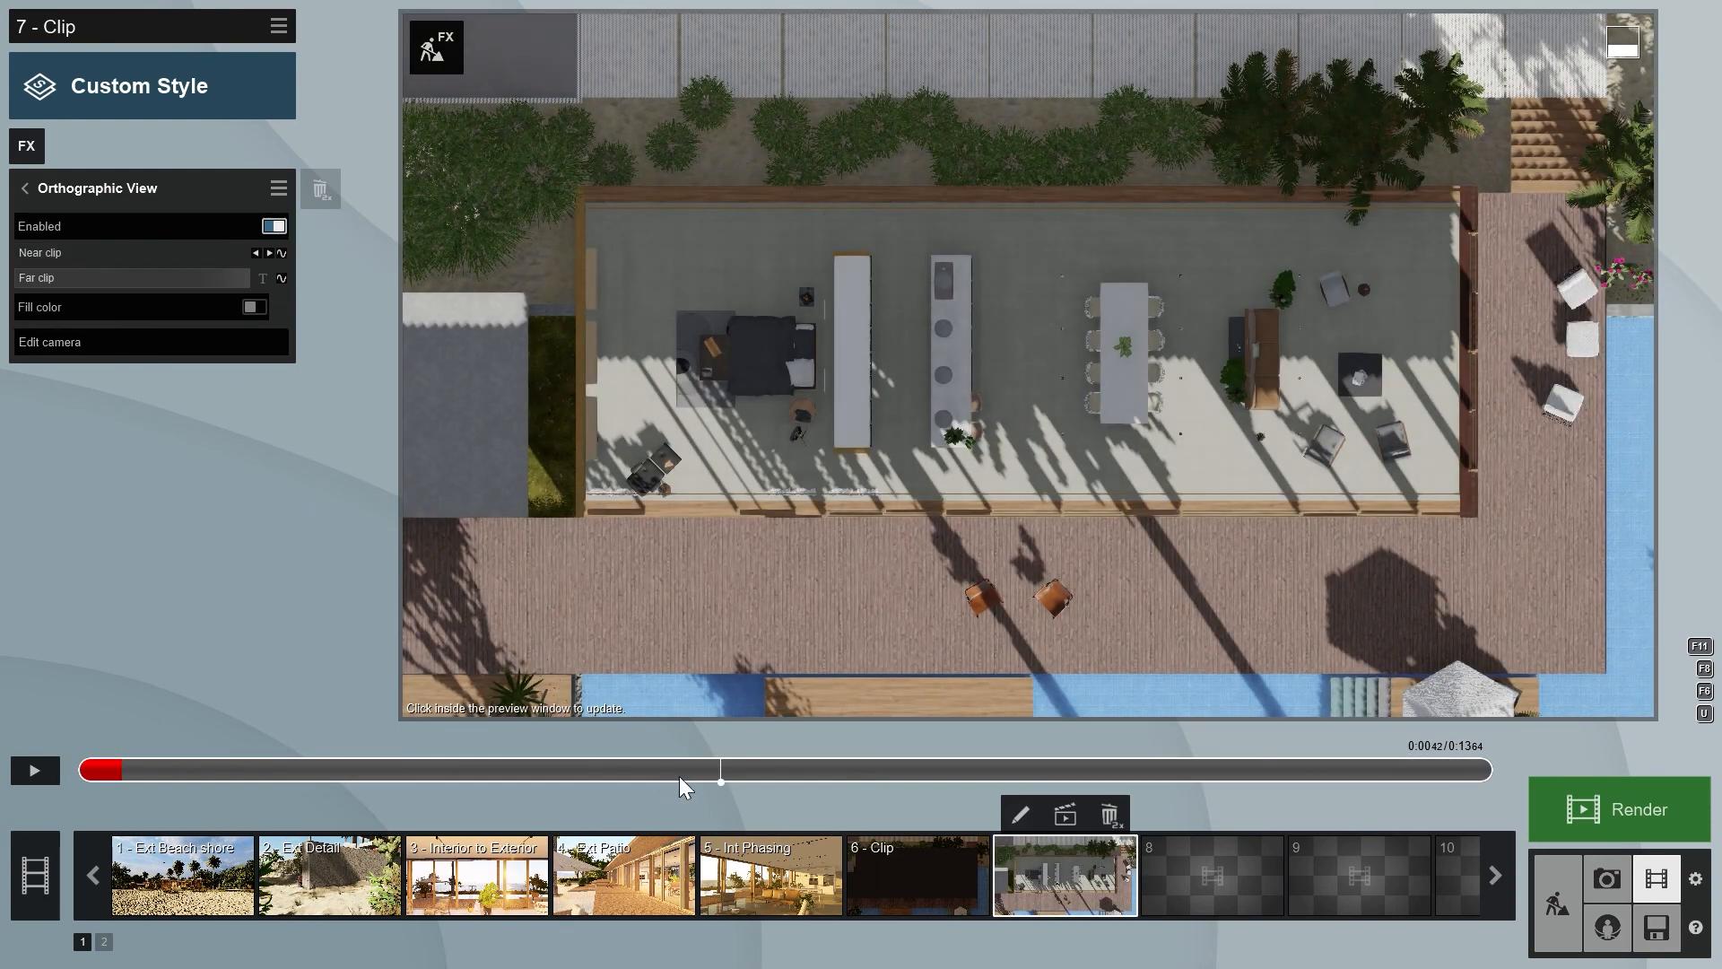
click(719, 772)
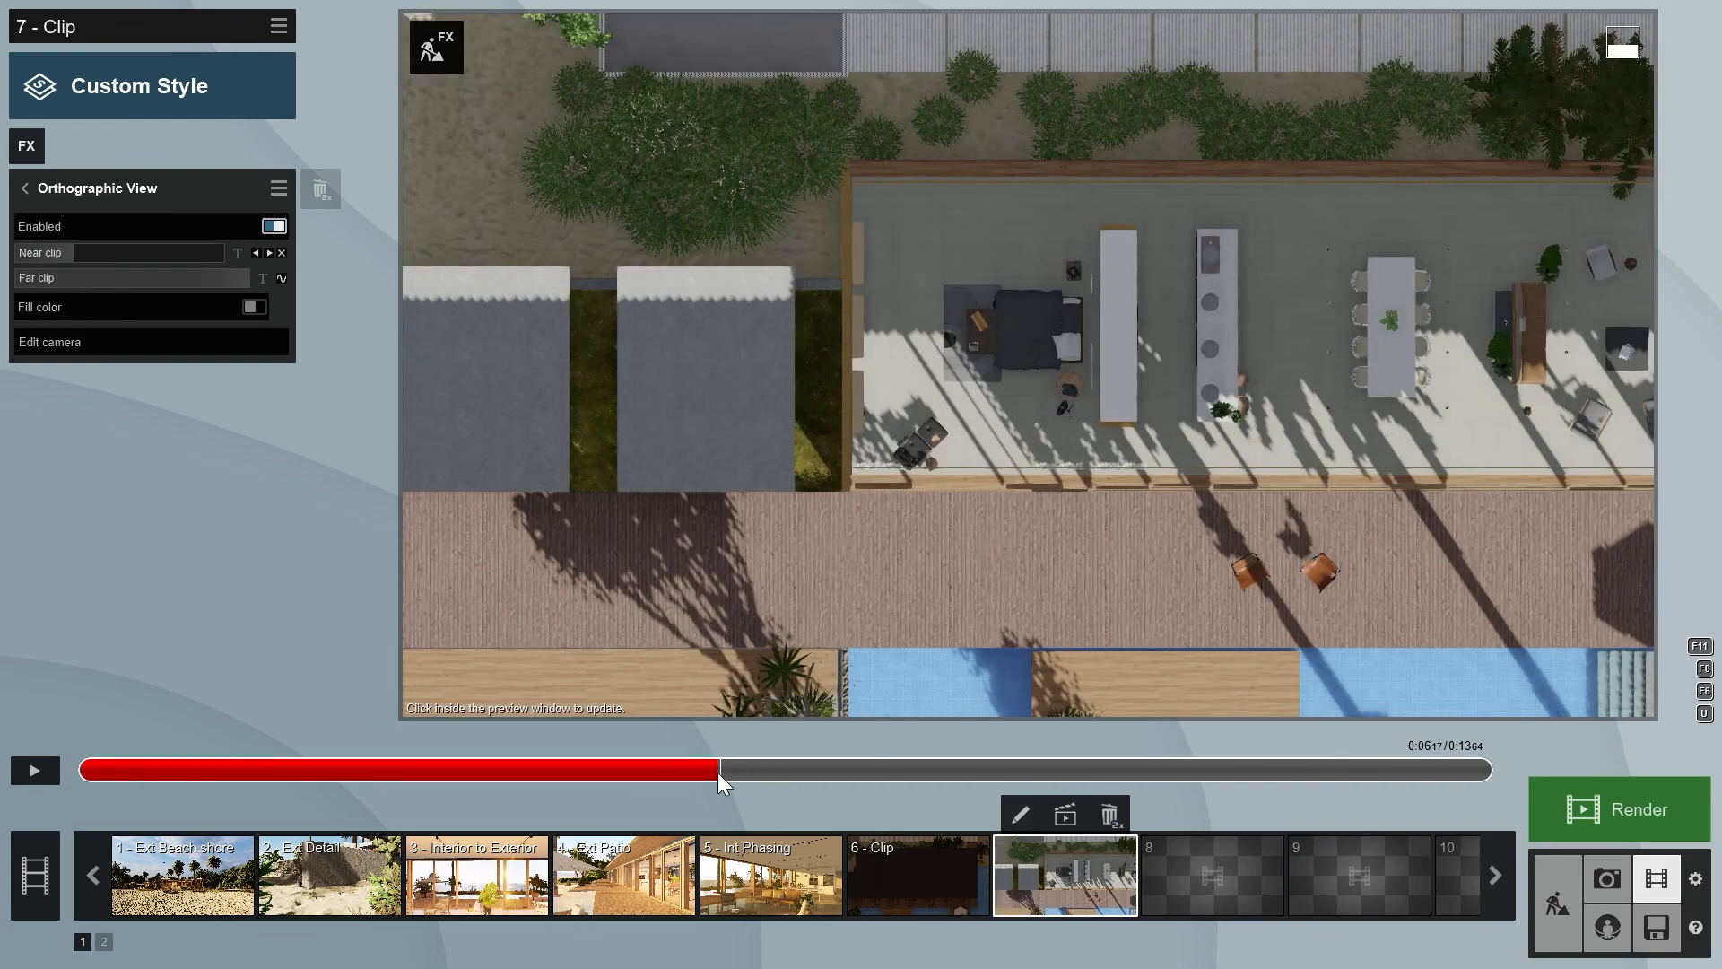
click(283, 252)
Add a near clip keyframe with the roof intact near the clip's start and another soon after that cuts the roof away
click(95, 771)
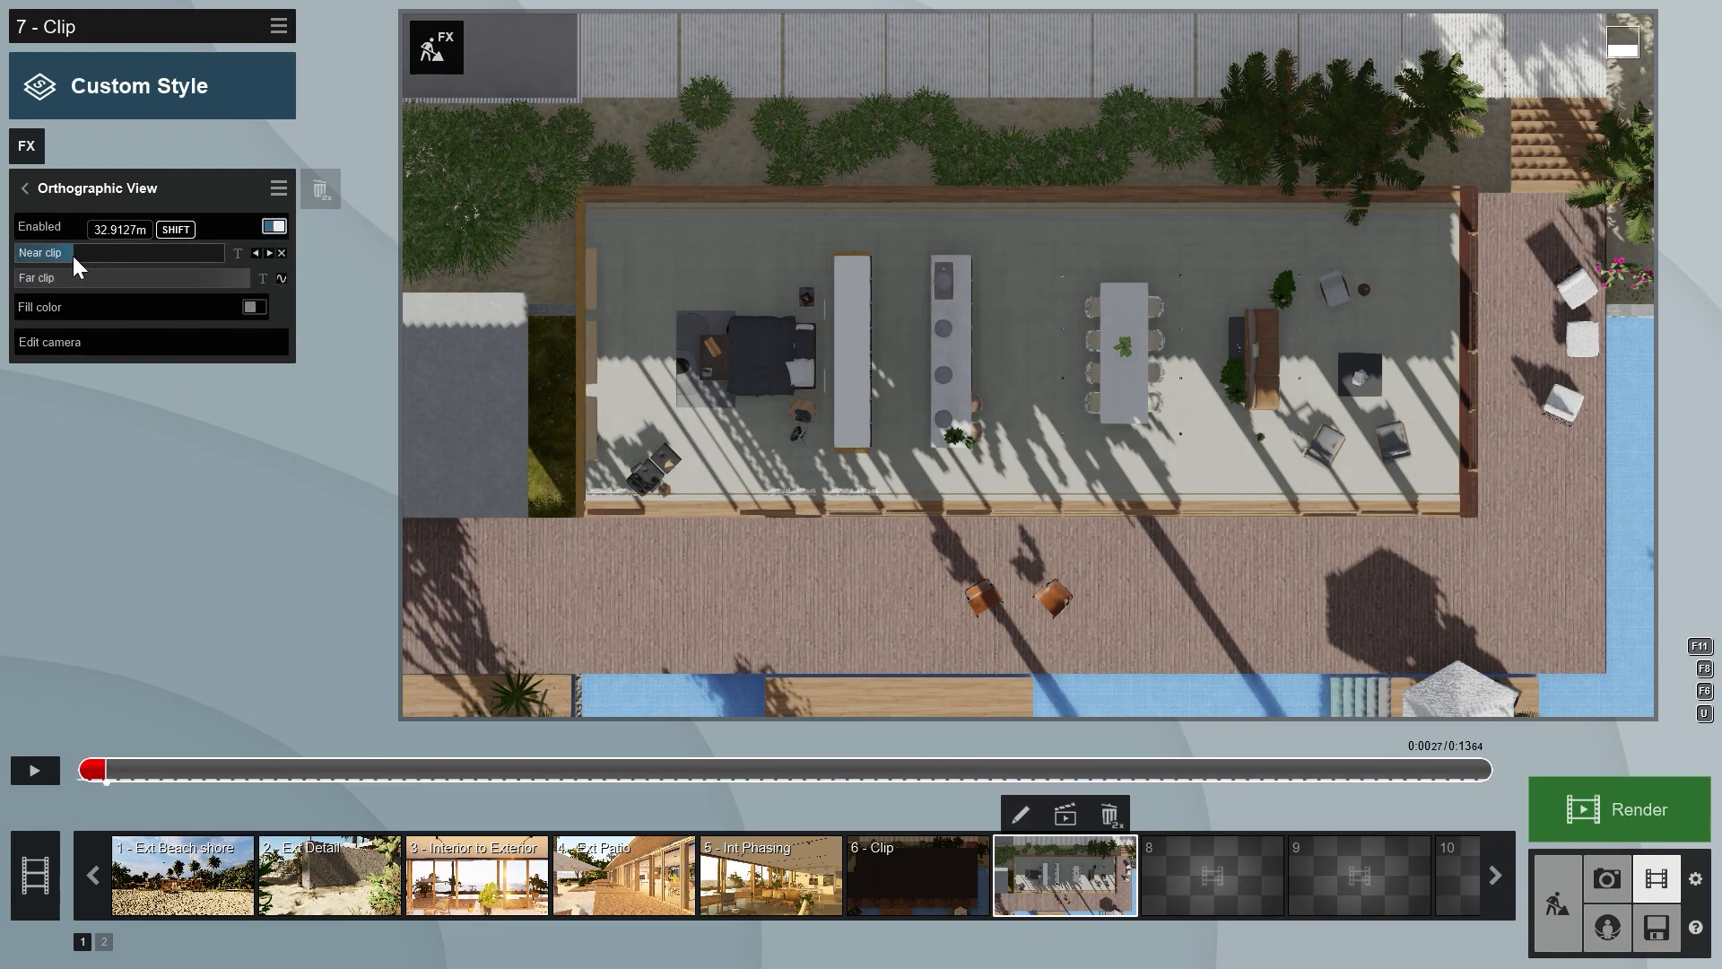
shift+drag(72, 256, 36, 255)
click(219, 774)
click(282, 253)
shift+drag(73, 256, 112, 251)
Add a near clip keyframe at 0:09.48 holding the cut, and one at 0:12.01 cutting deeper into the three small pavilions
drag(387, 771, 1063, 794)
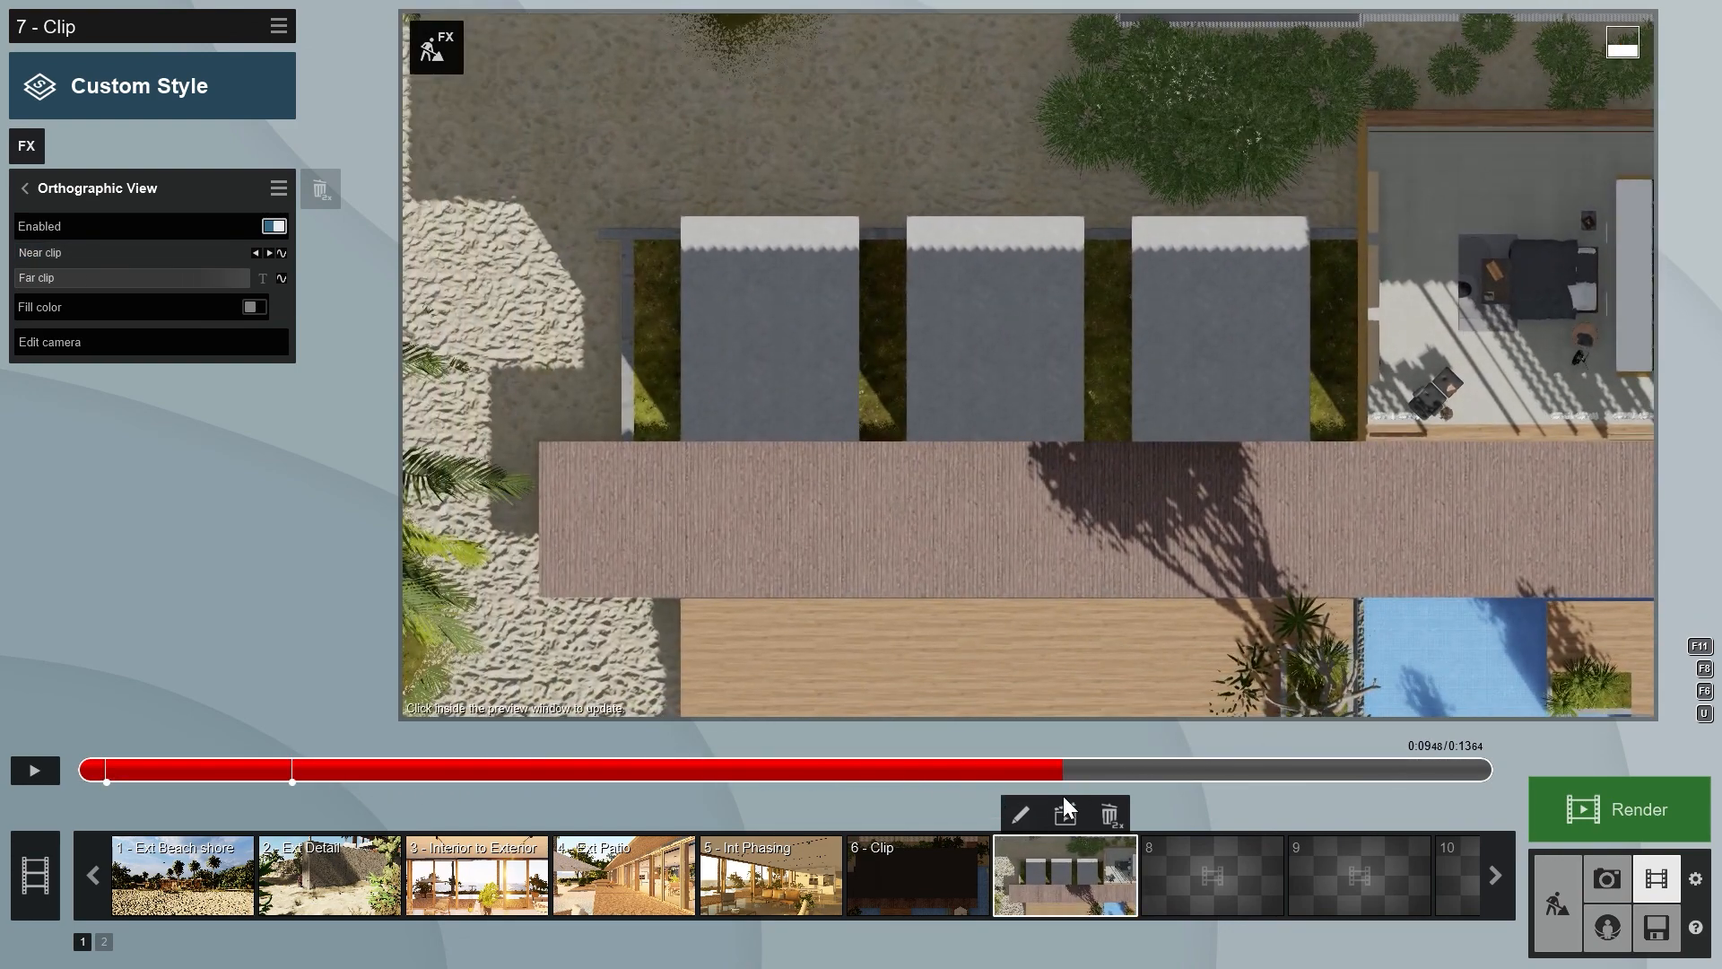
click(284, 251)
click(1090, 771)
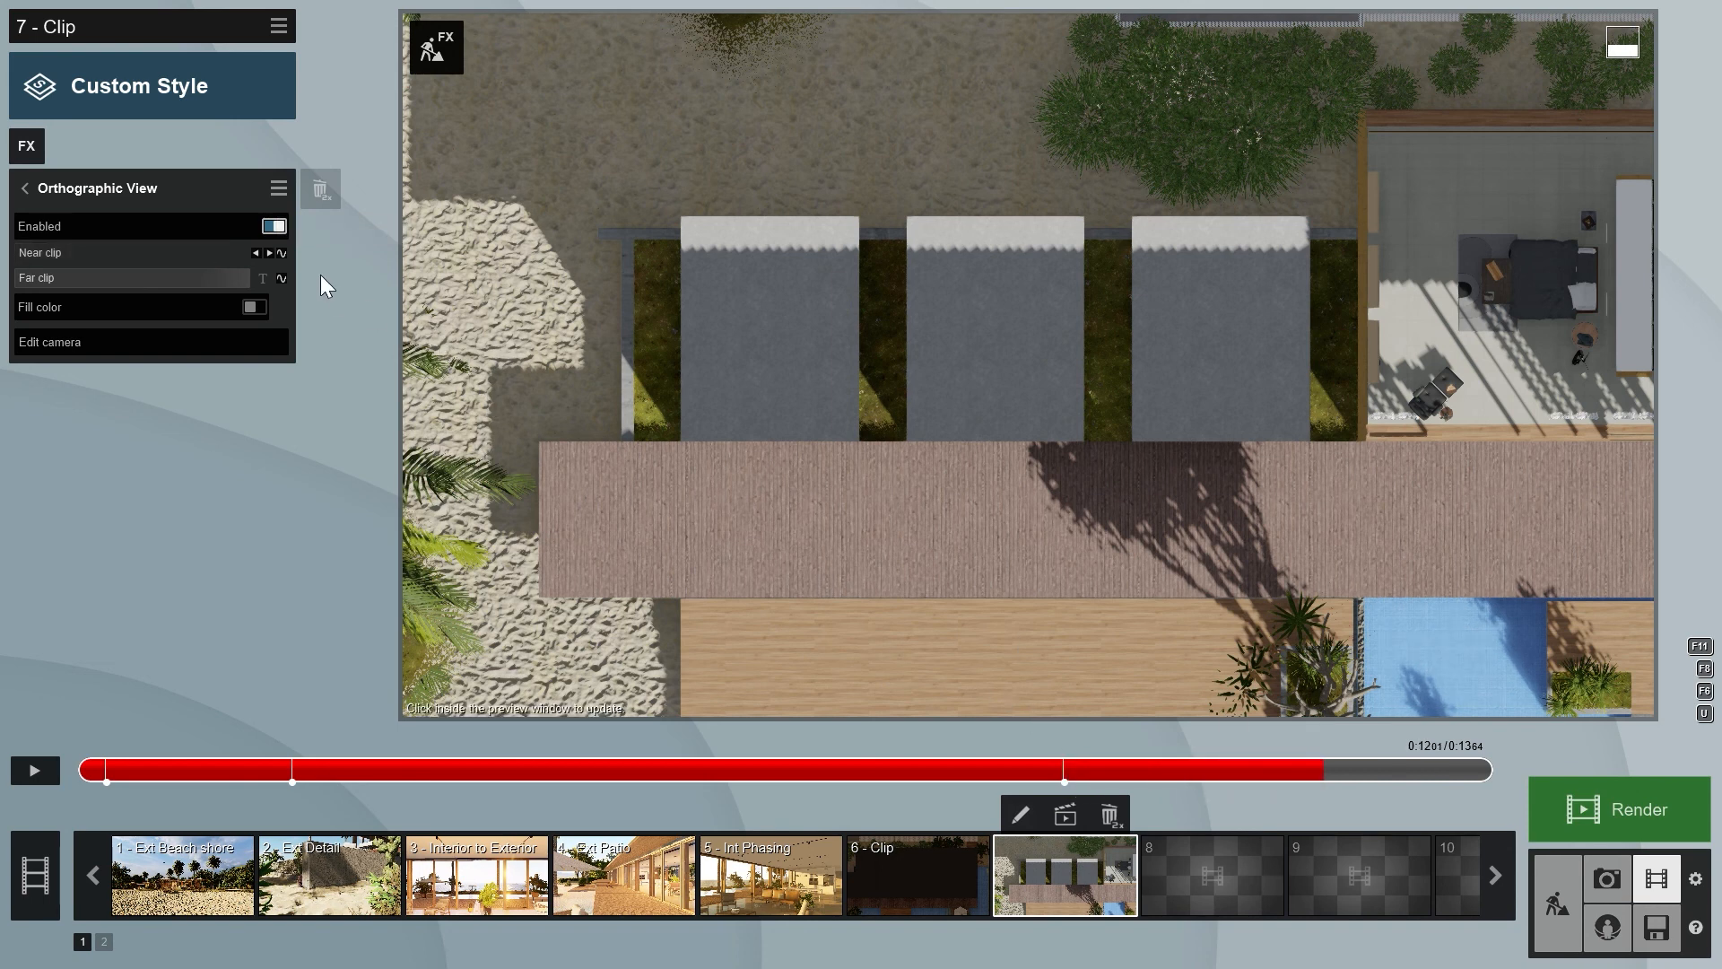
click(282, 253)
mouse_move(111, 253)
shift+mouse_down()
mouse_move(74, 253)
mouse_move(108, 262)
shift+mouse_up()
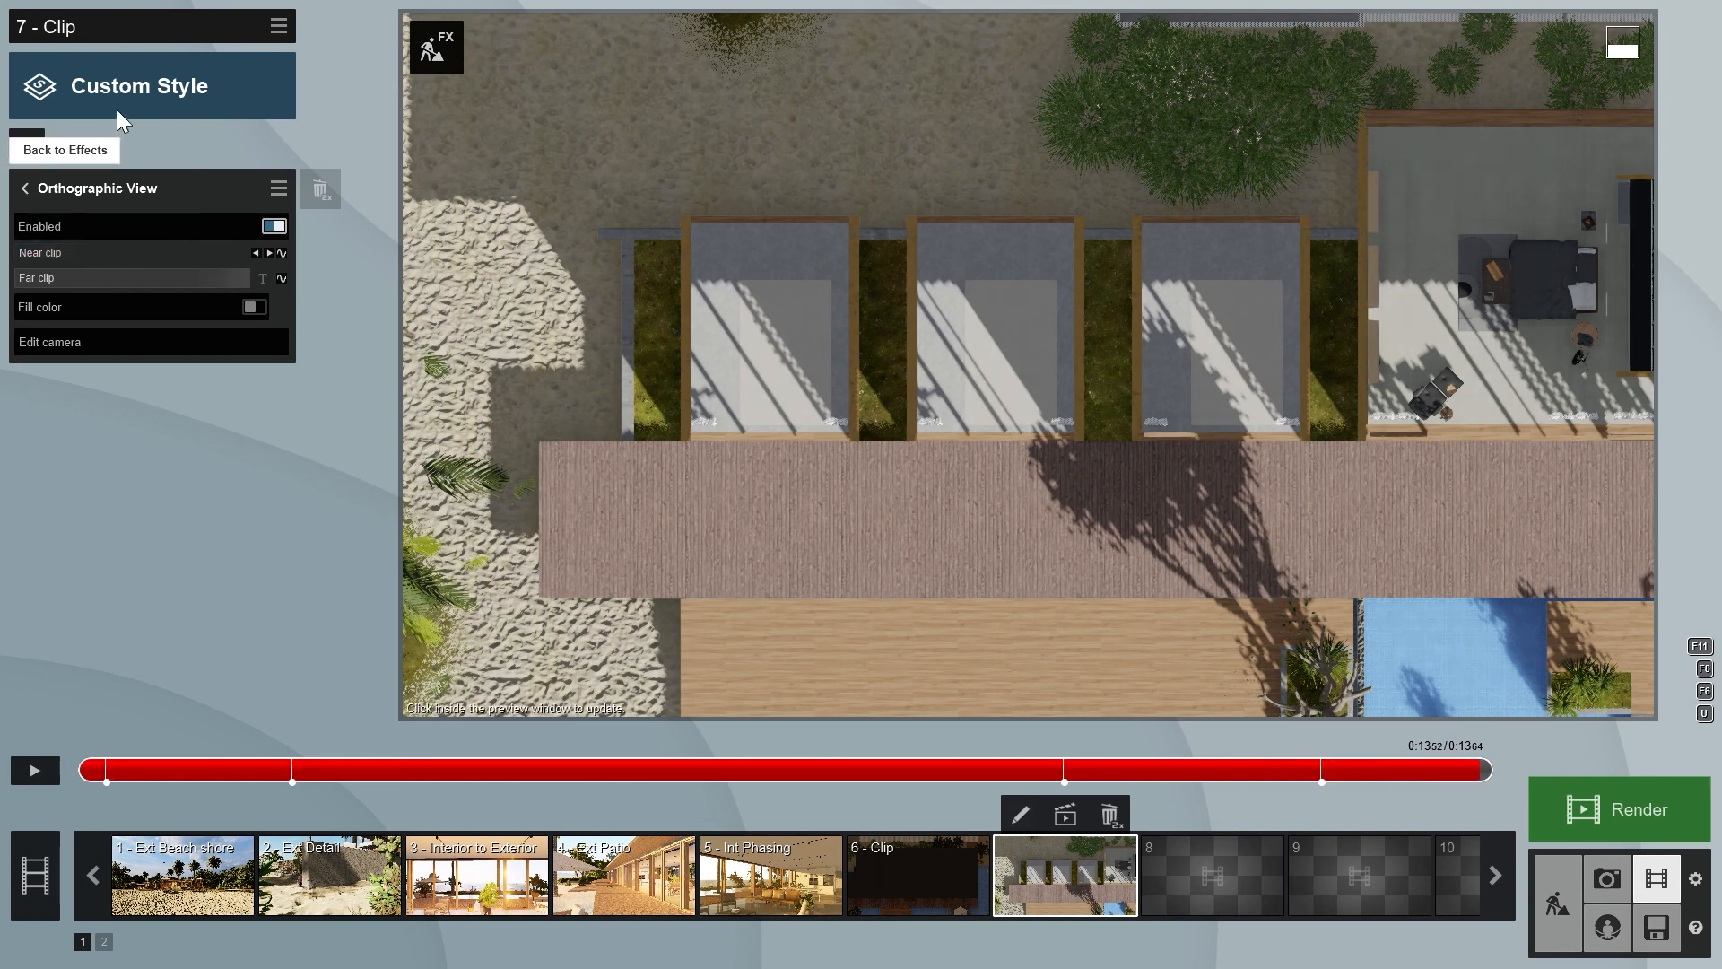
Apply the Overcast style to the clip and view it in full screen
click(119, 100)
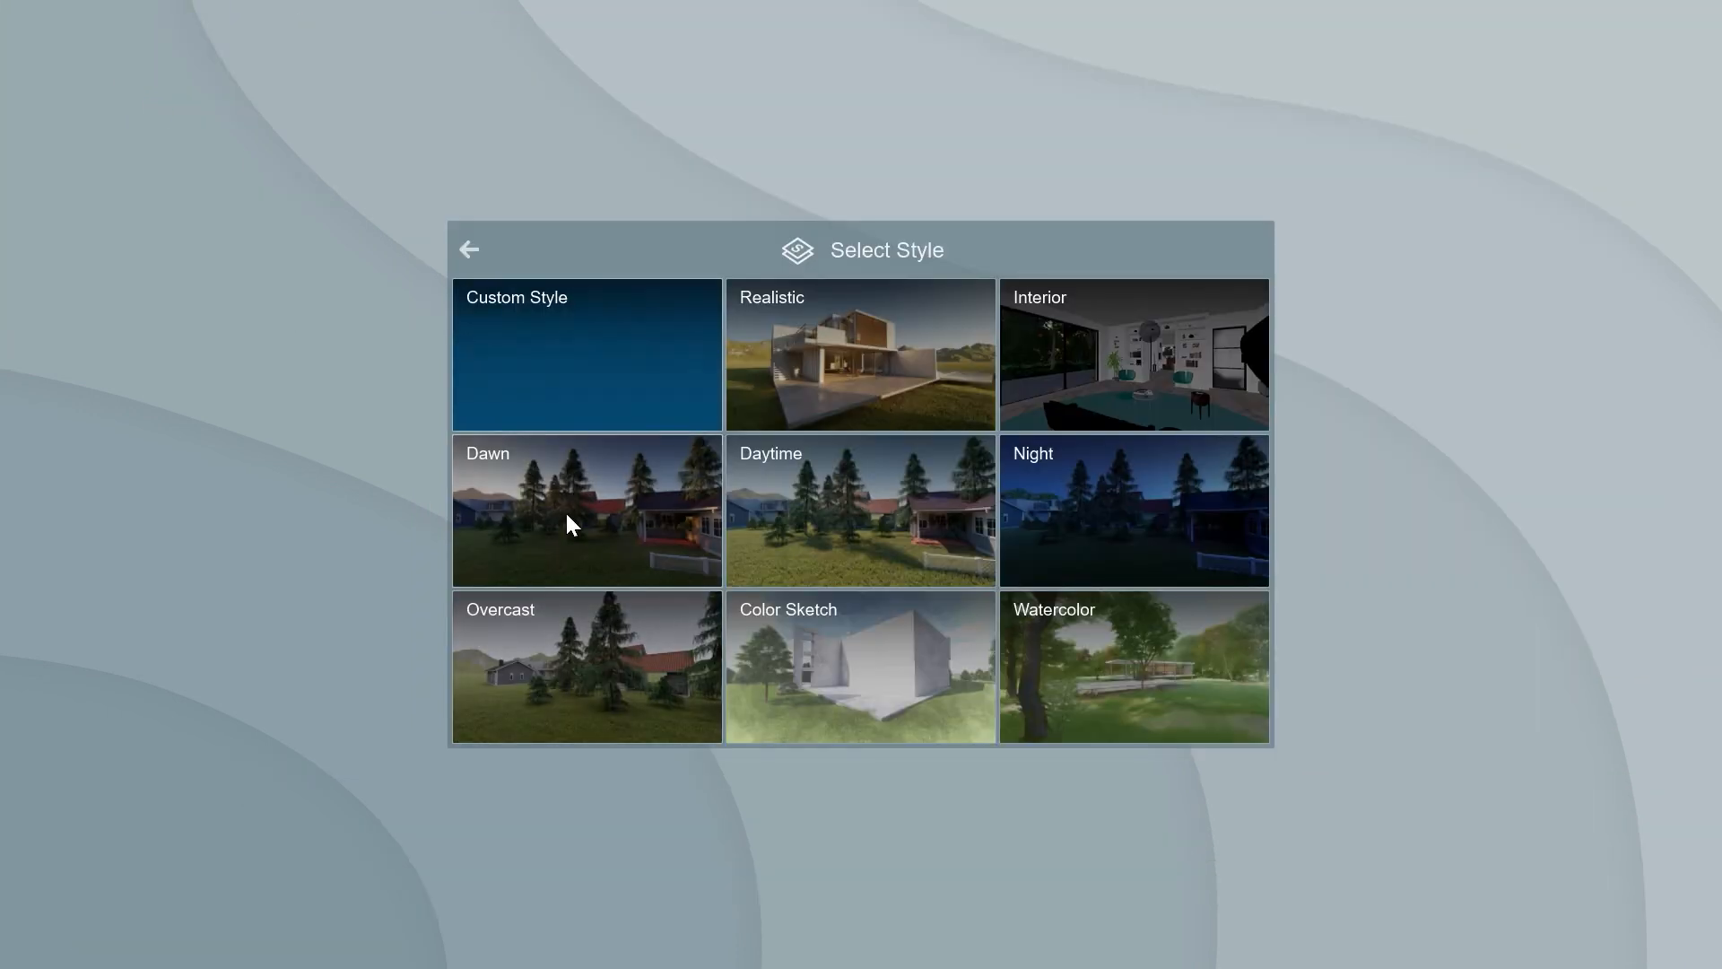
click(596, 657)
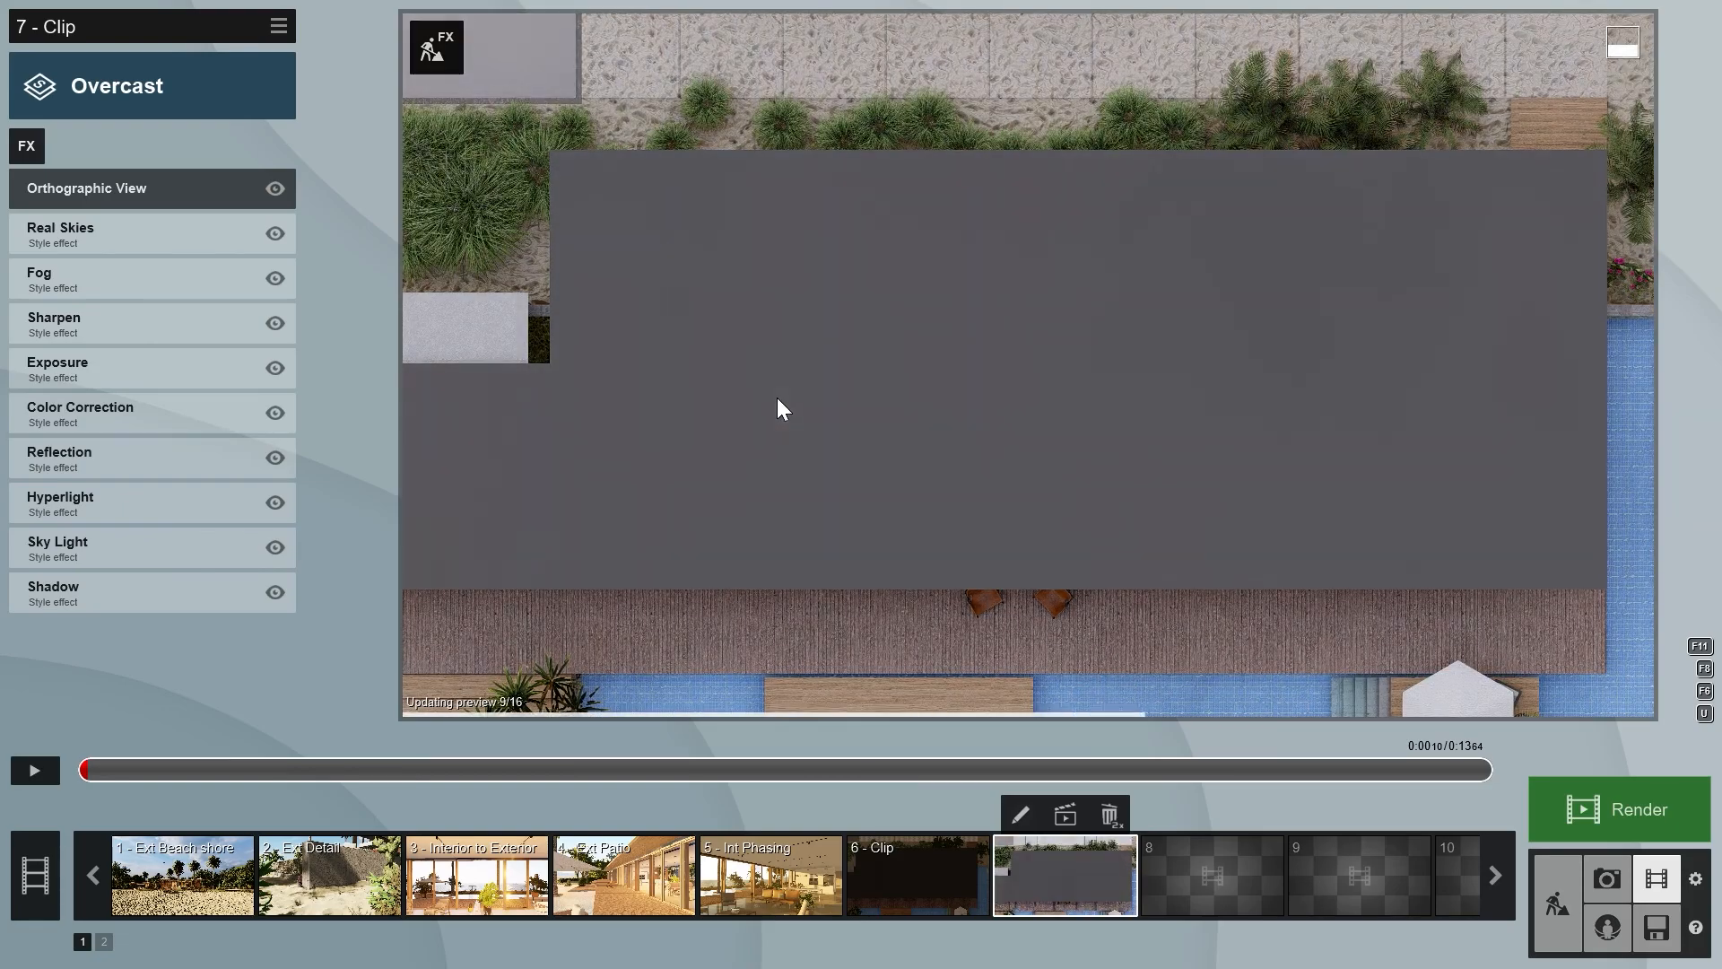
key(F11)
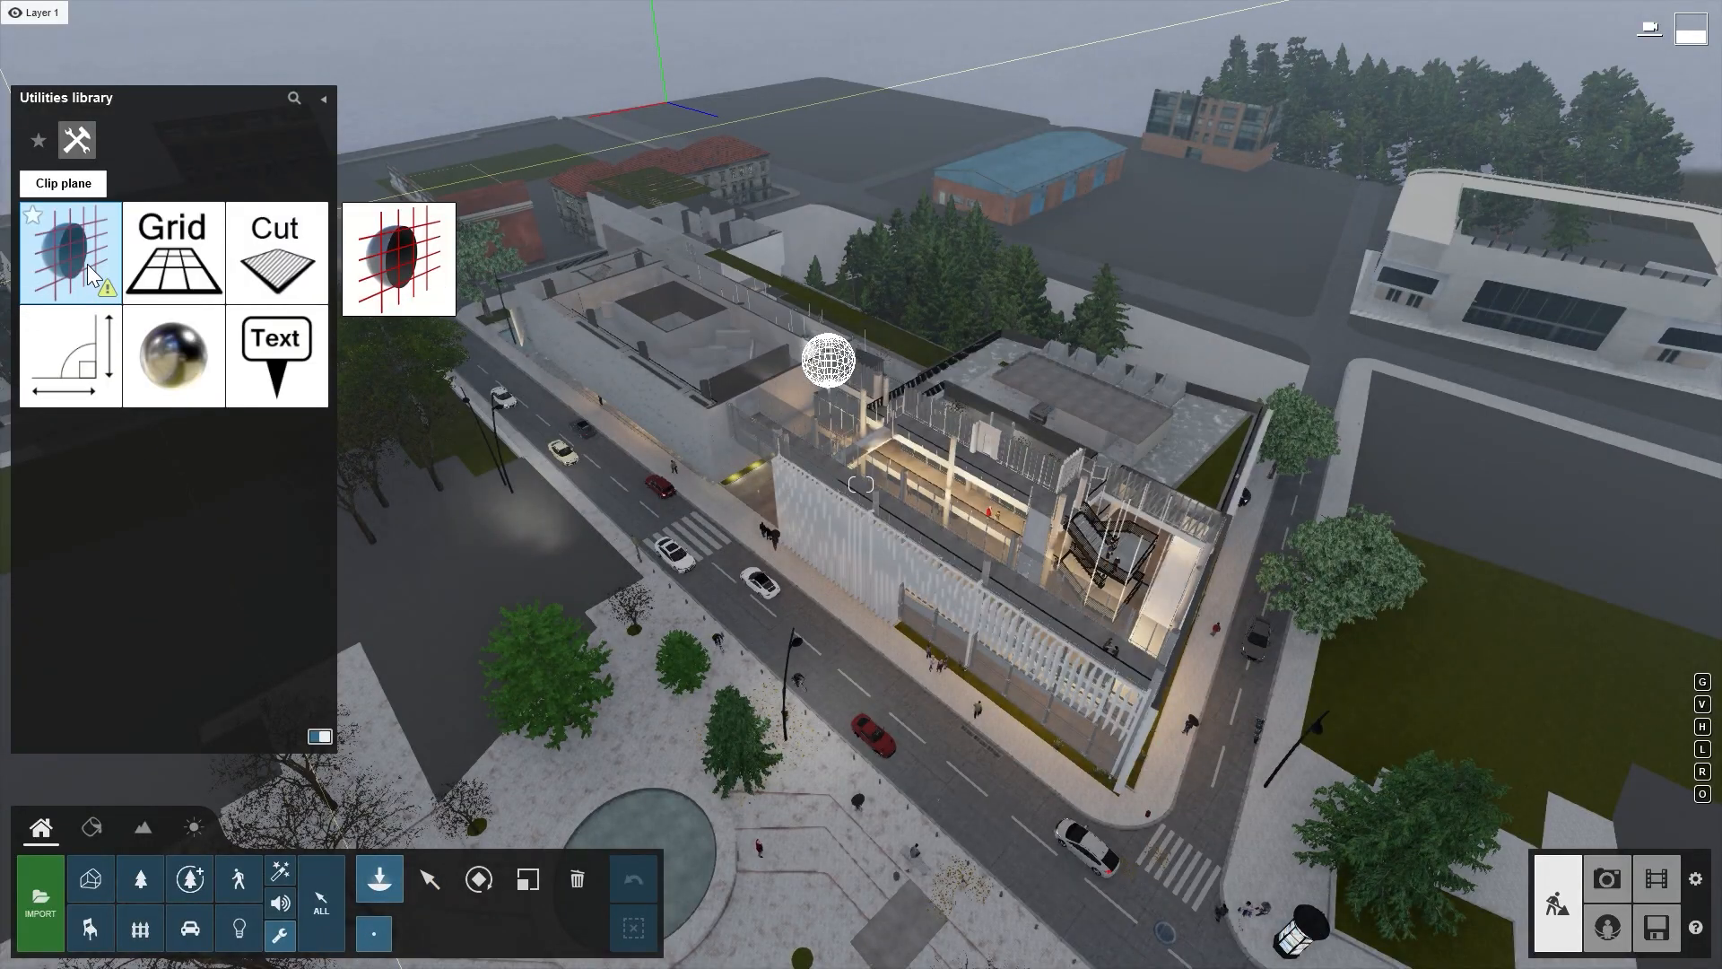
Place a clip plane from the utilities library over the museum-like building in the city scene and adjust its position
click(92, 274)
click(495, 305)
drag(798, 343, 882, 330)
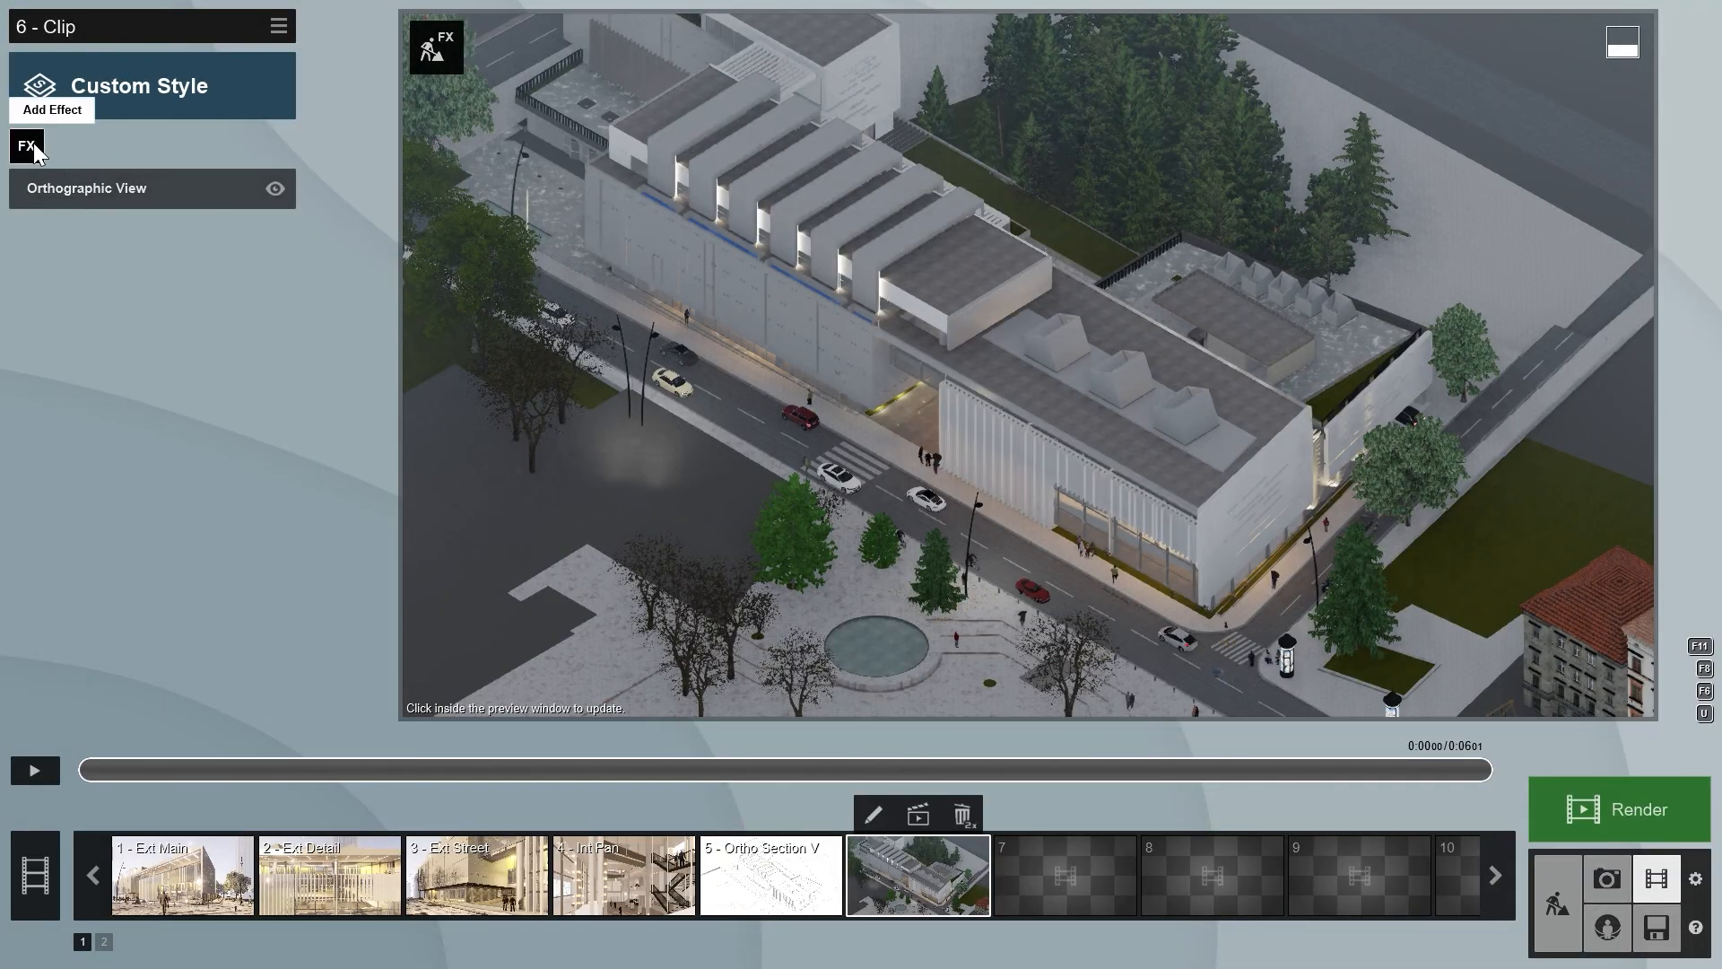
Add the Advanced Move effect to clip 6 and animate the clip plane rising from ground level up through the building
click(27, 145)
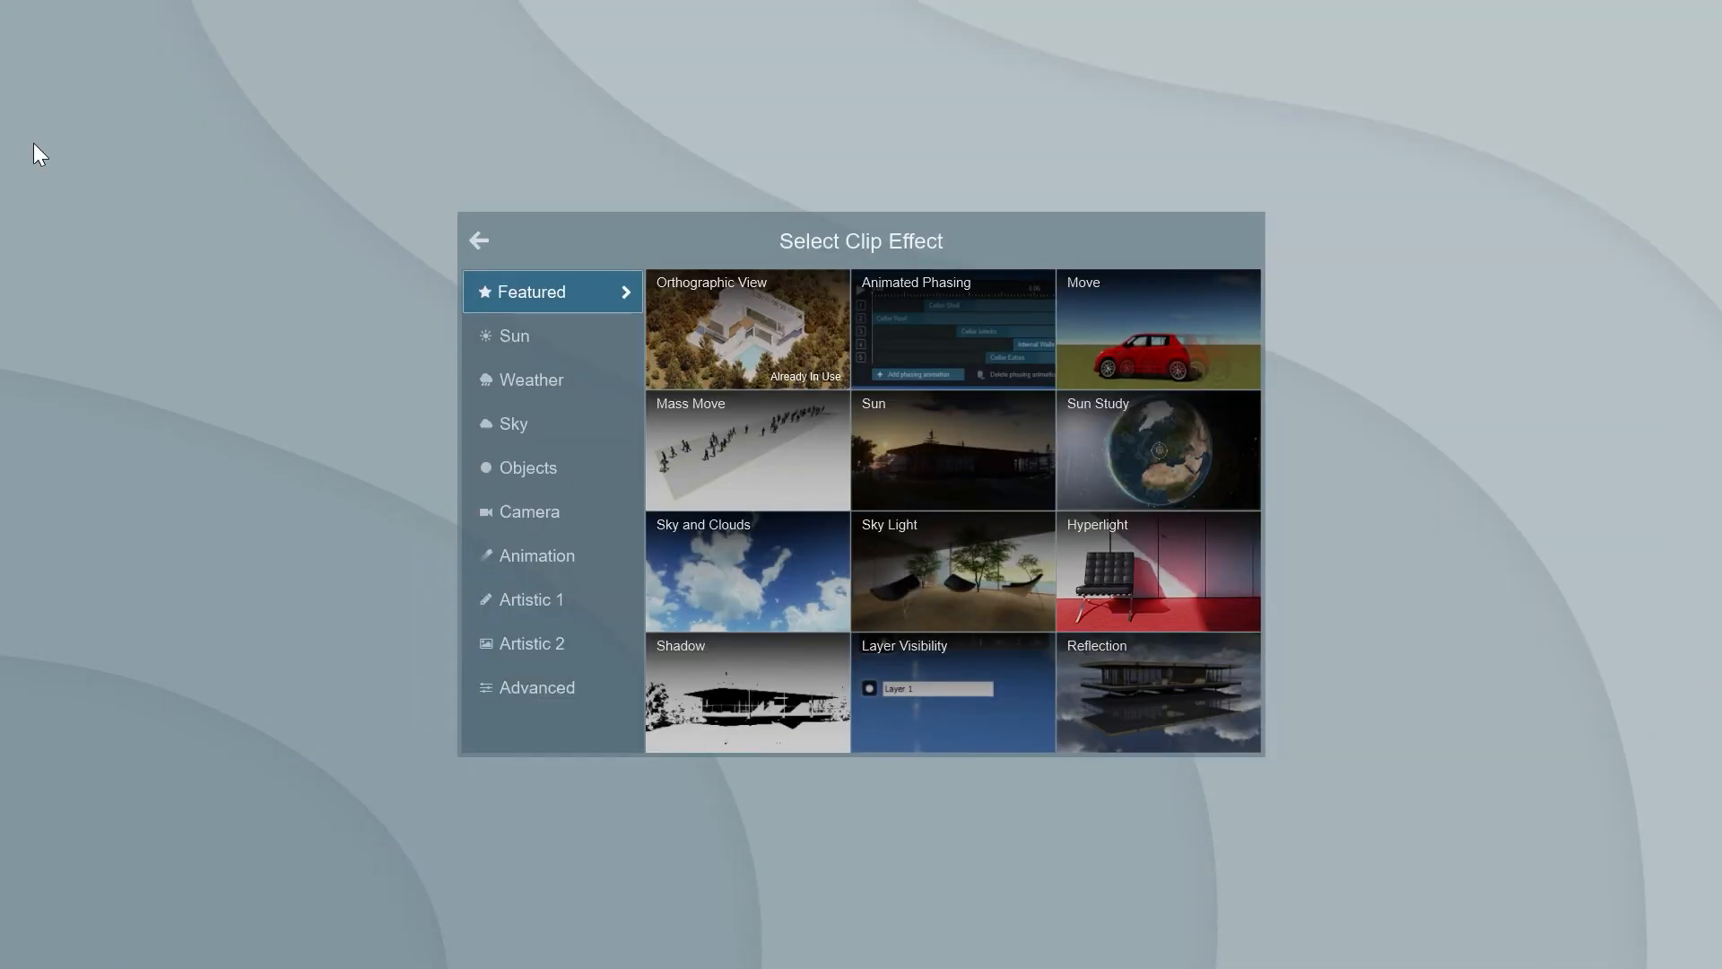
click(502, 557)
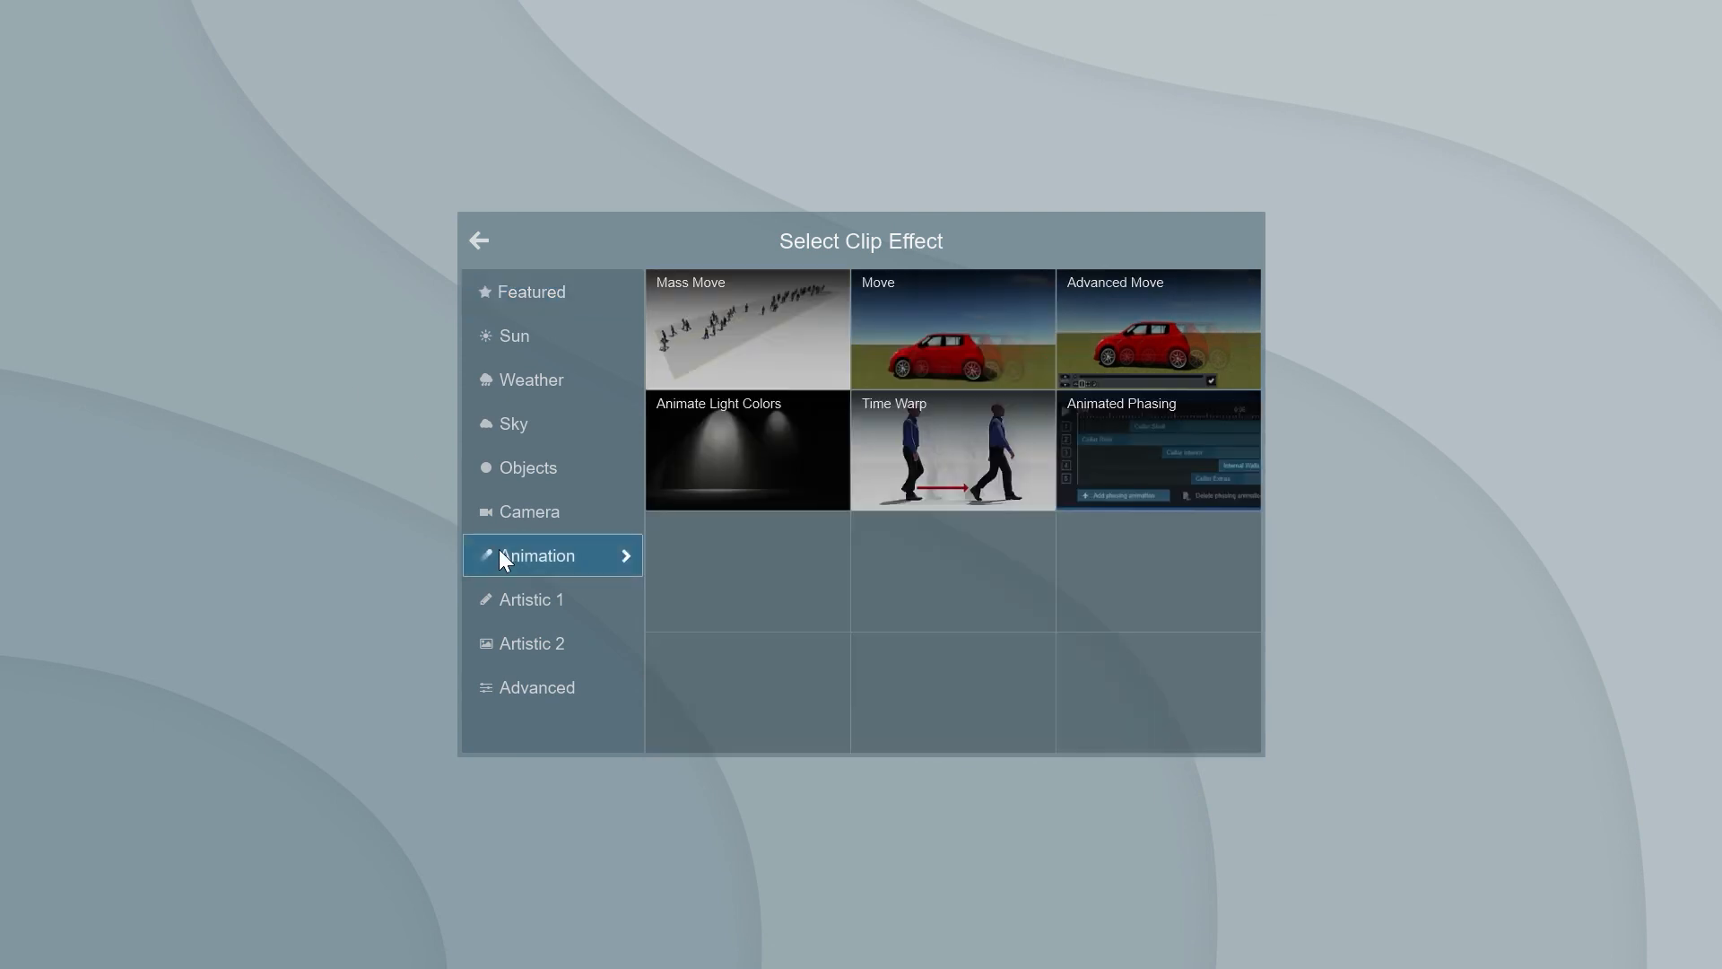
click(1141, 346)
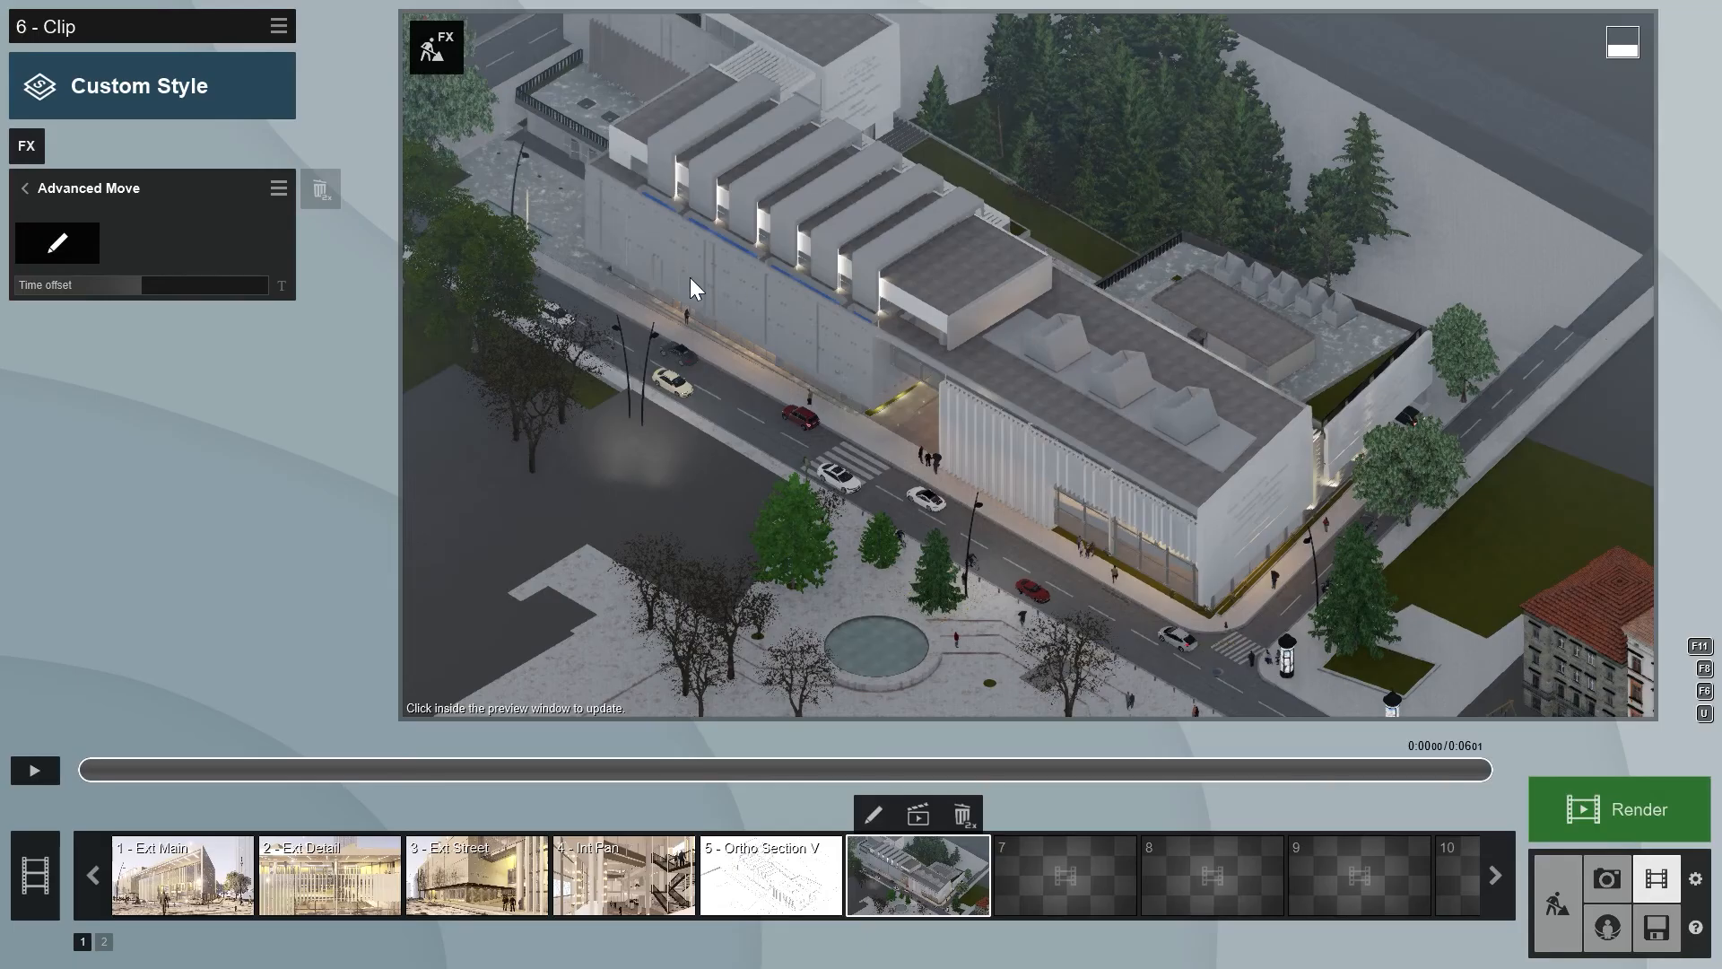
click(89, 243)
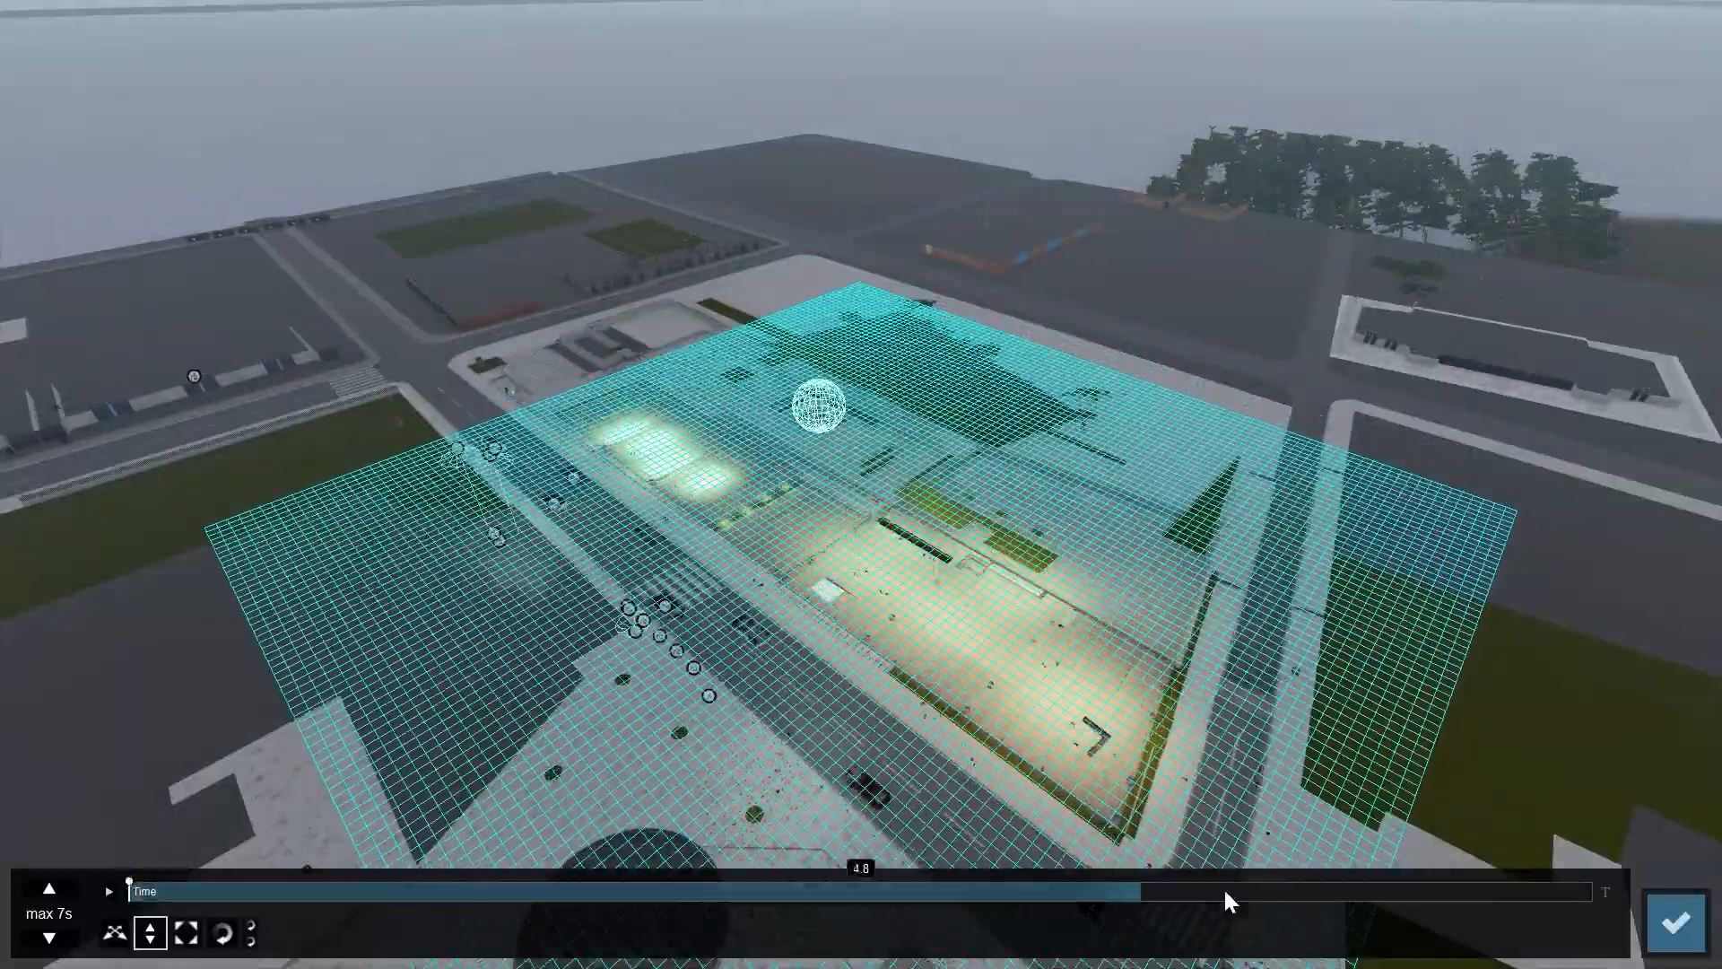
drag(1384, 897, 1428, 899)
drag(866, 502, 807, 139)
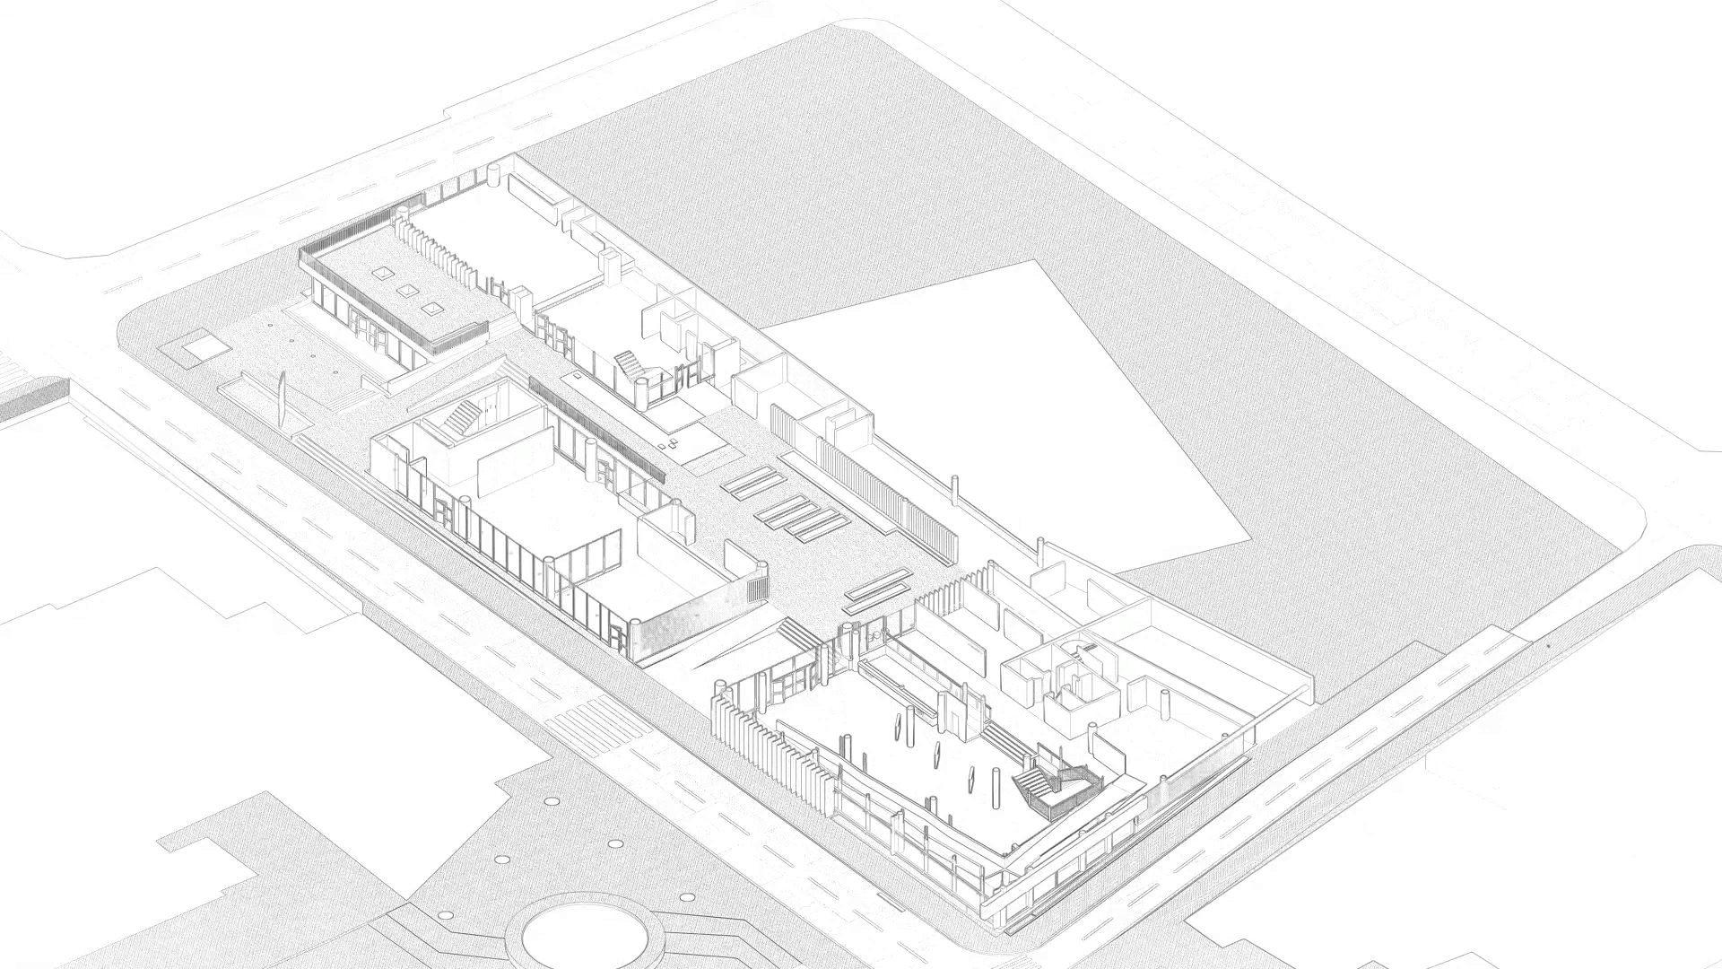